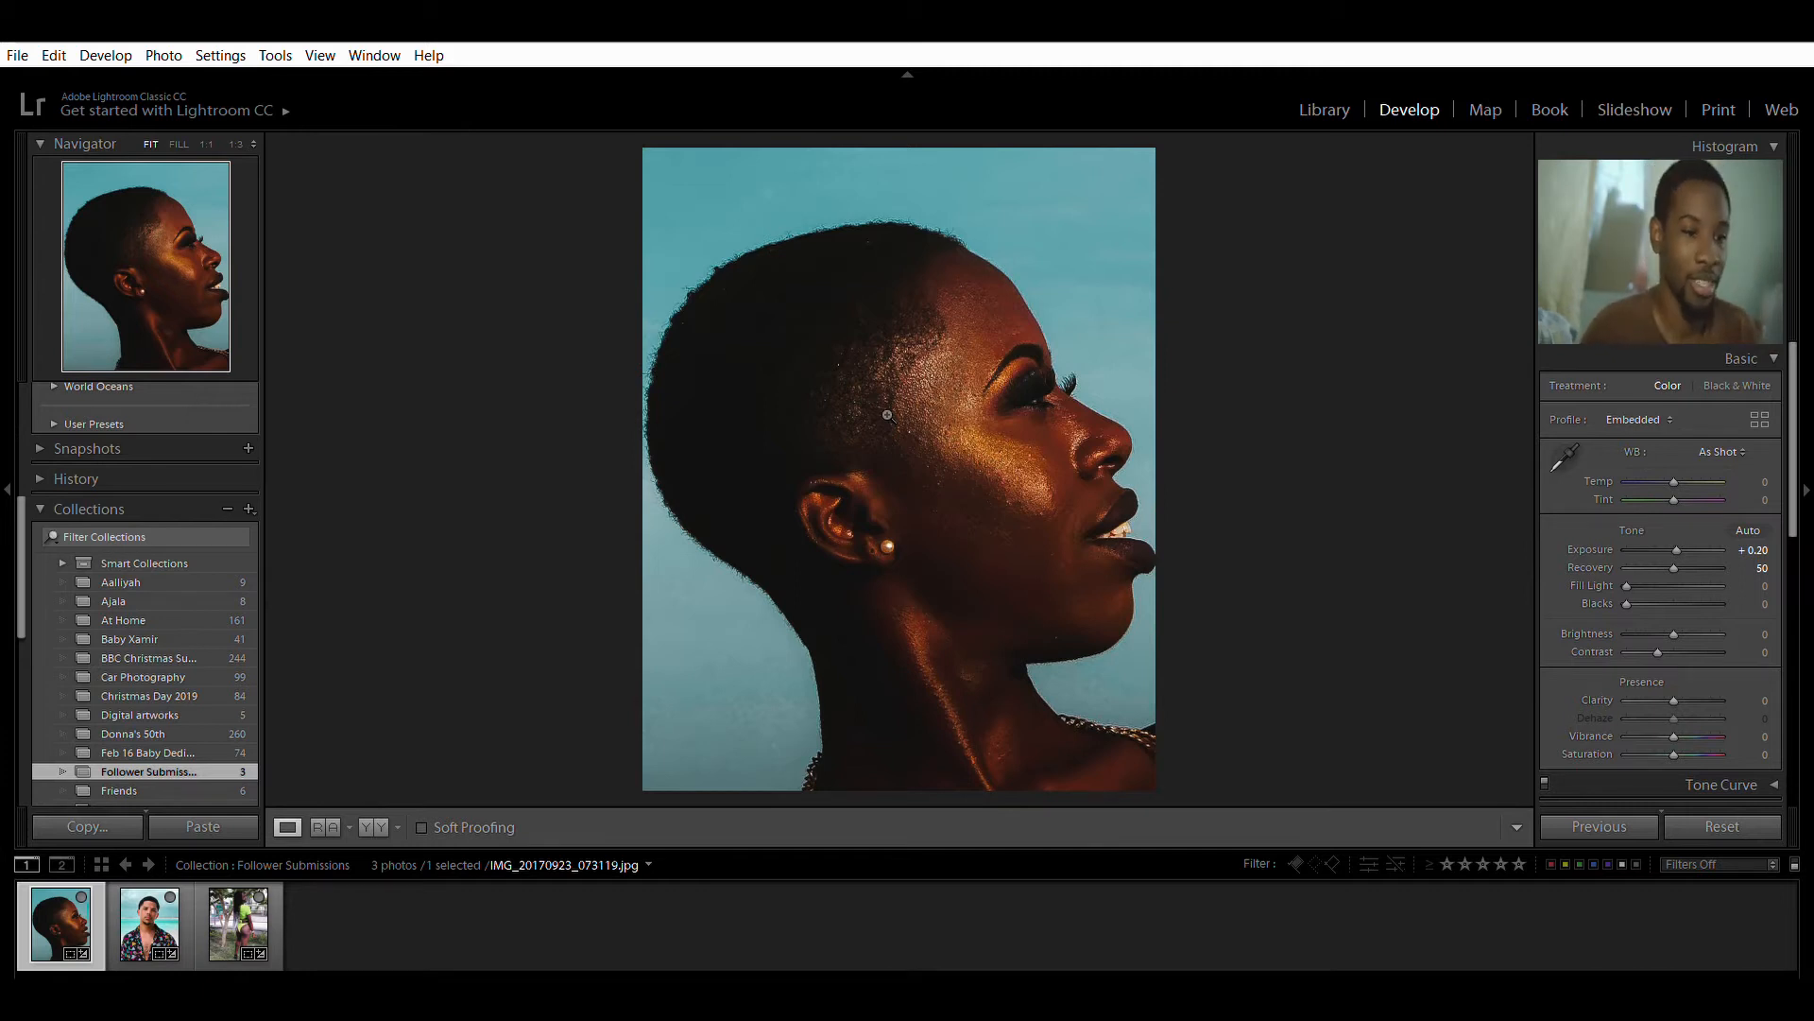
# Step: Review the three photos in the collection and compare the profile portrait with its unedited Before version
pyautogui.click(161, 913)
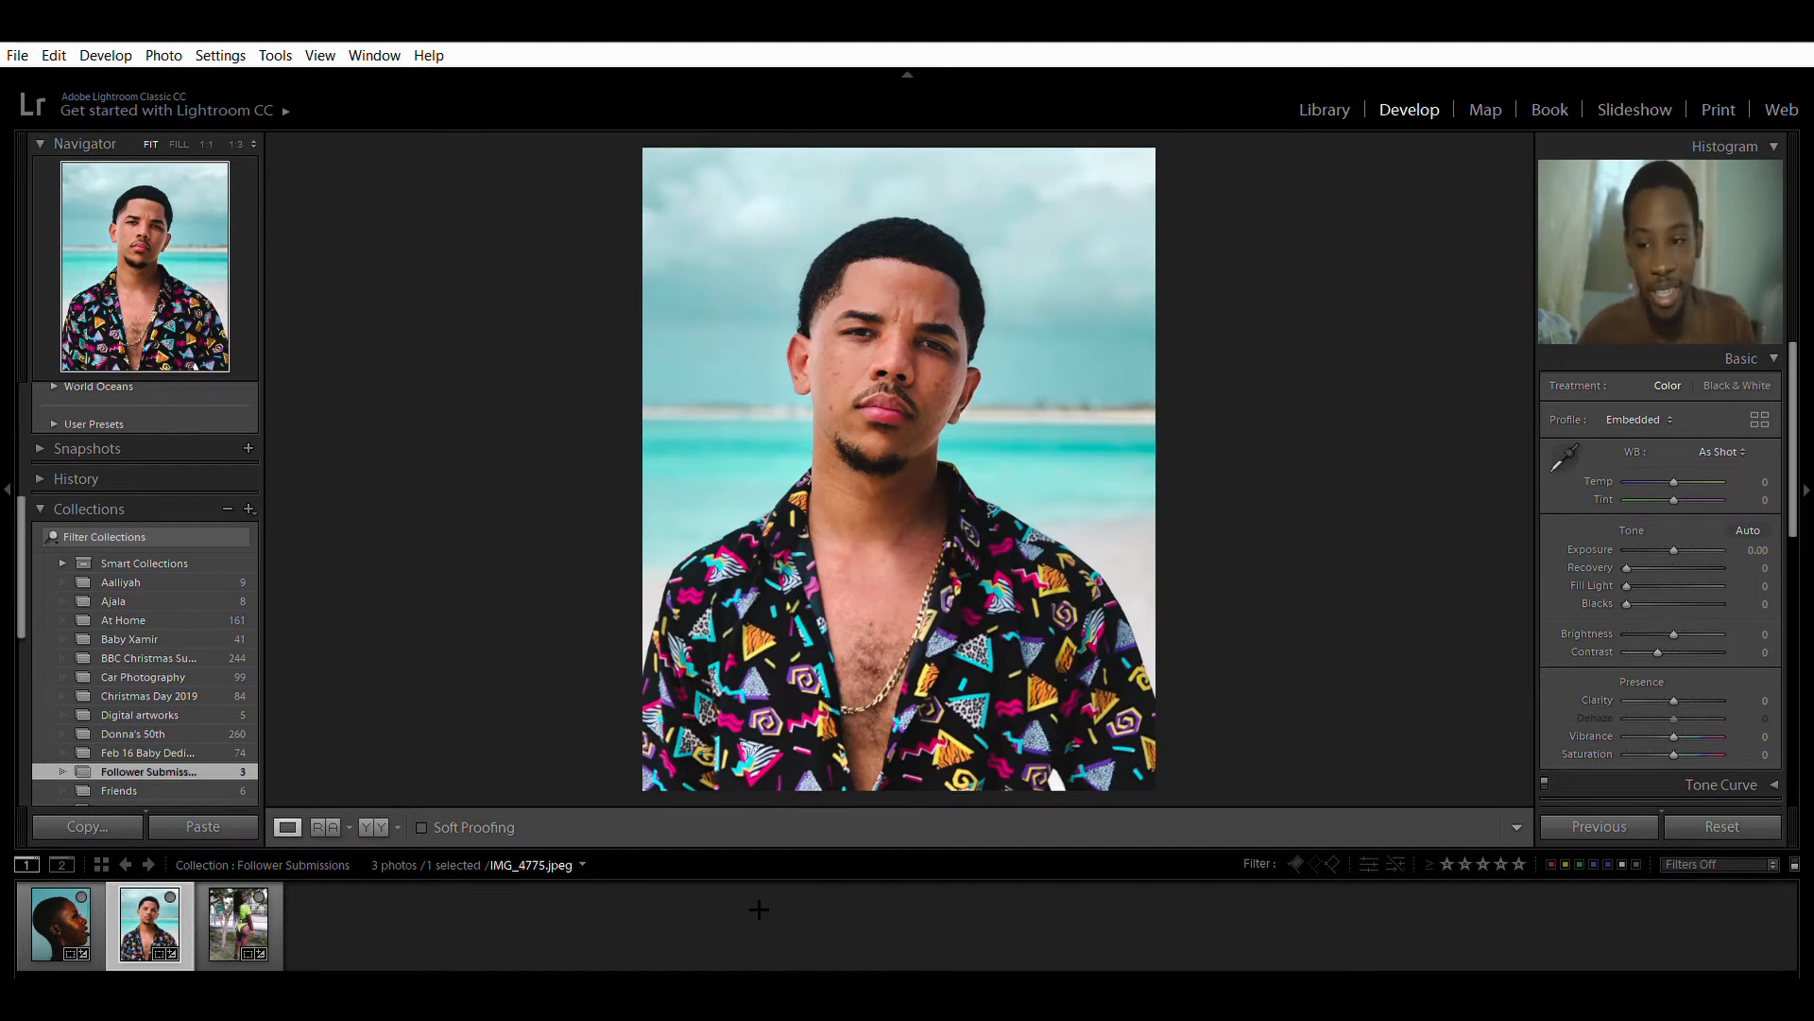
pyautogui.click(238, 924)
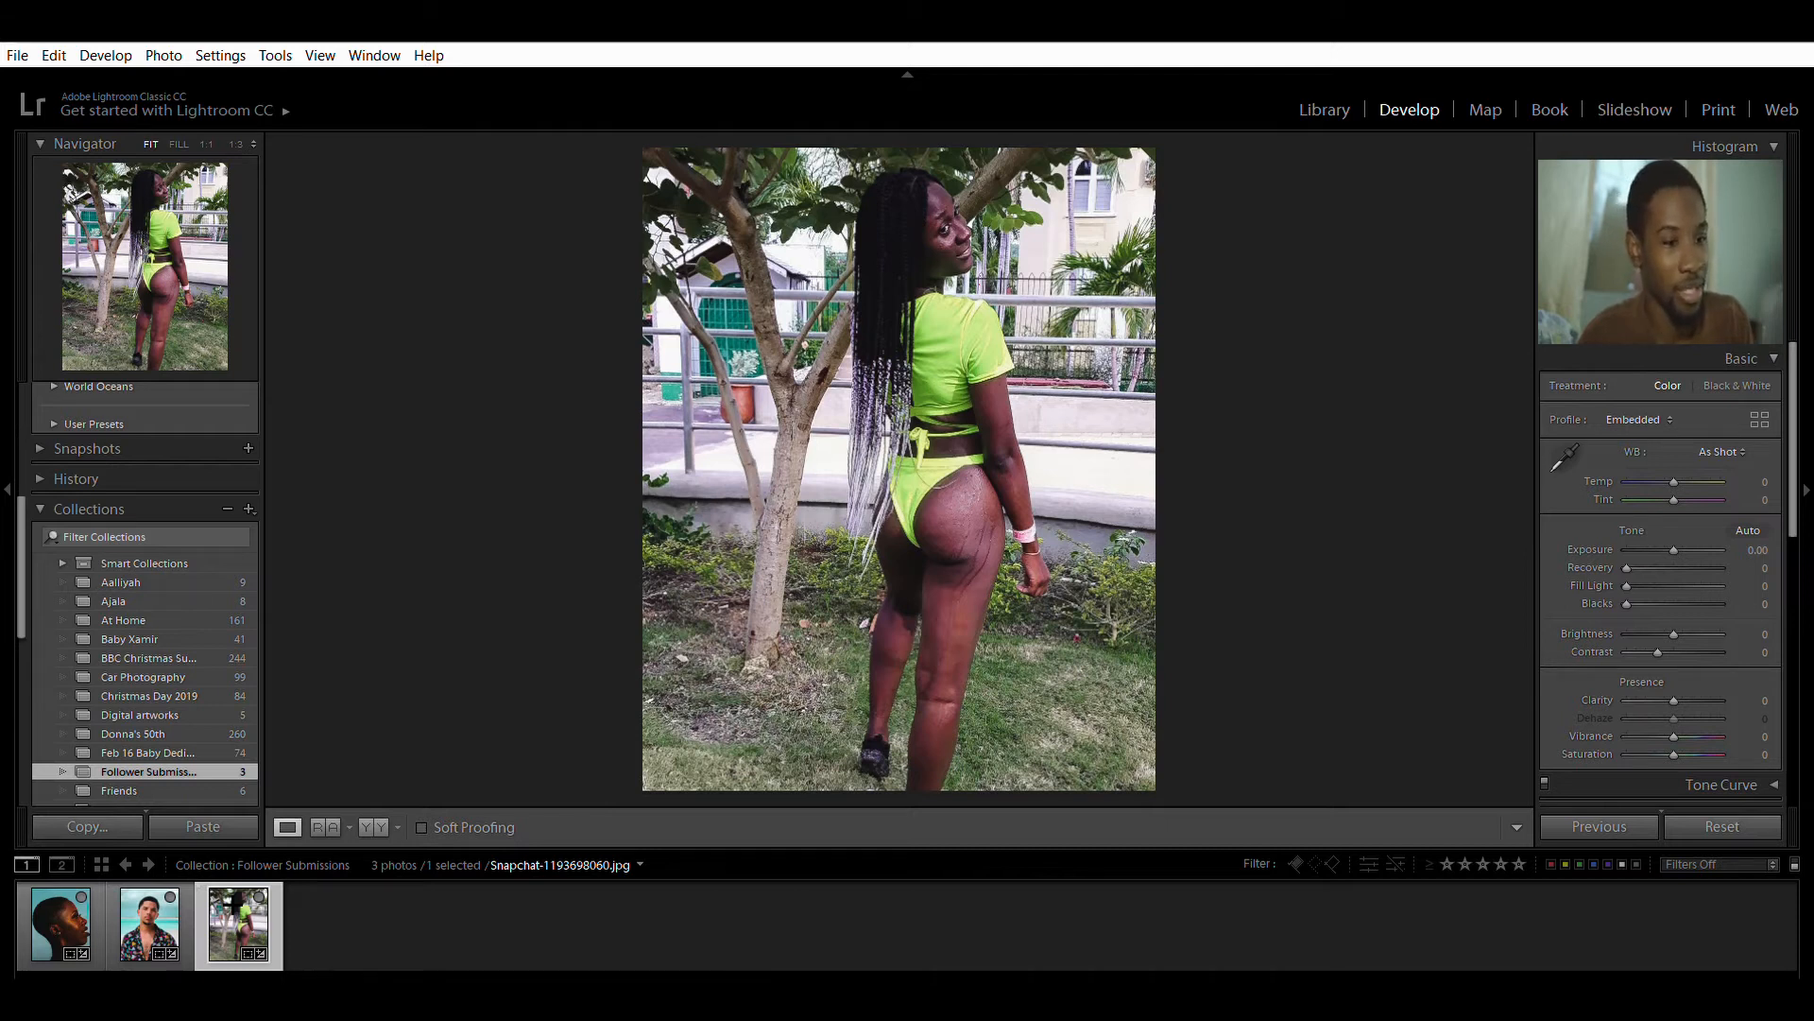
pyautogui.click(71, 914)
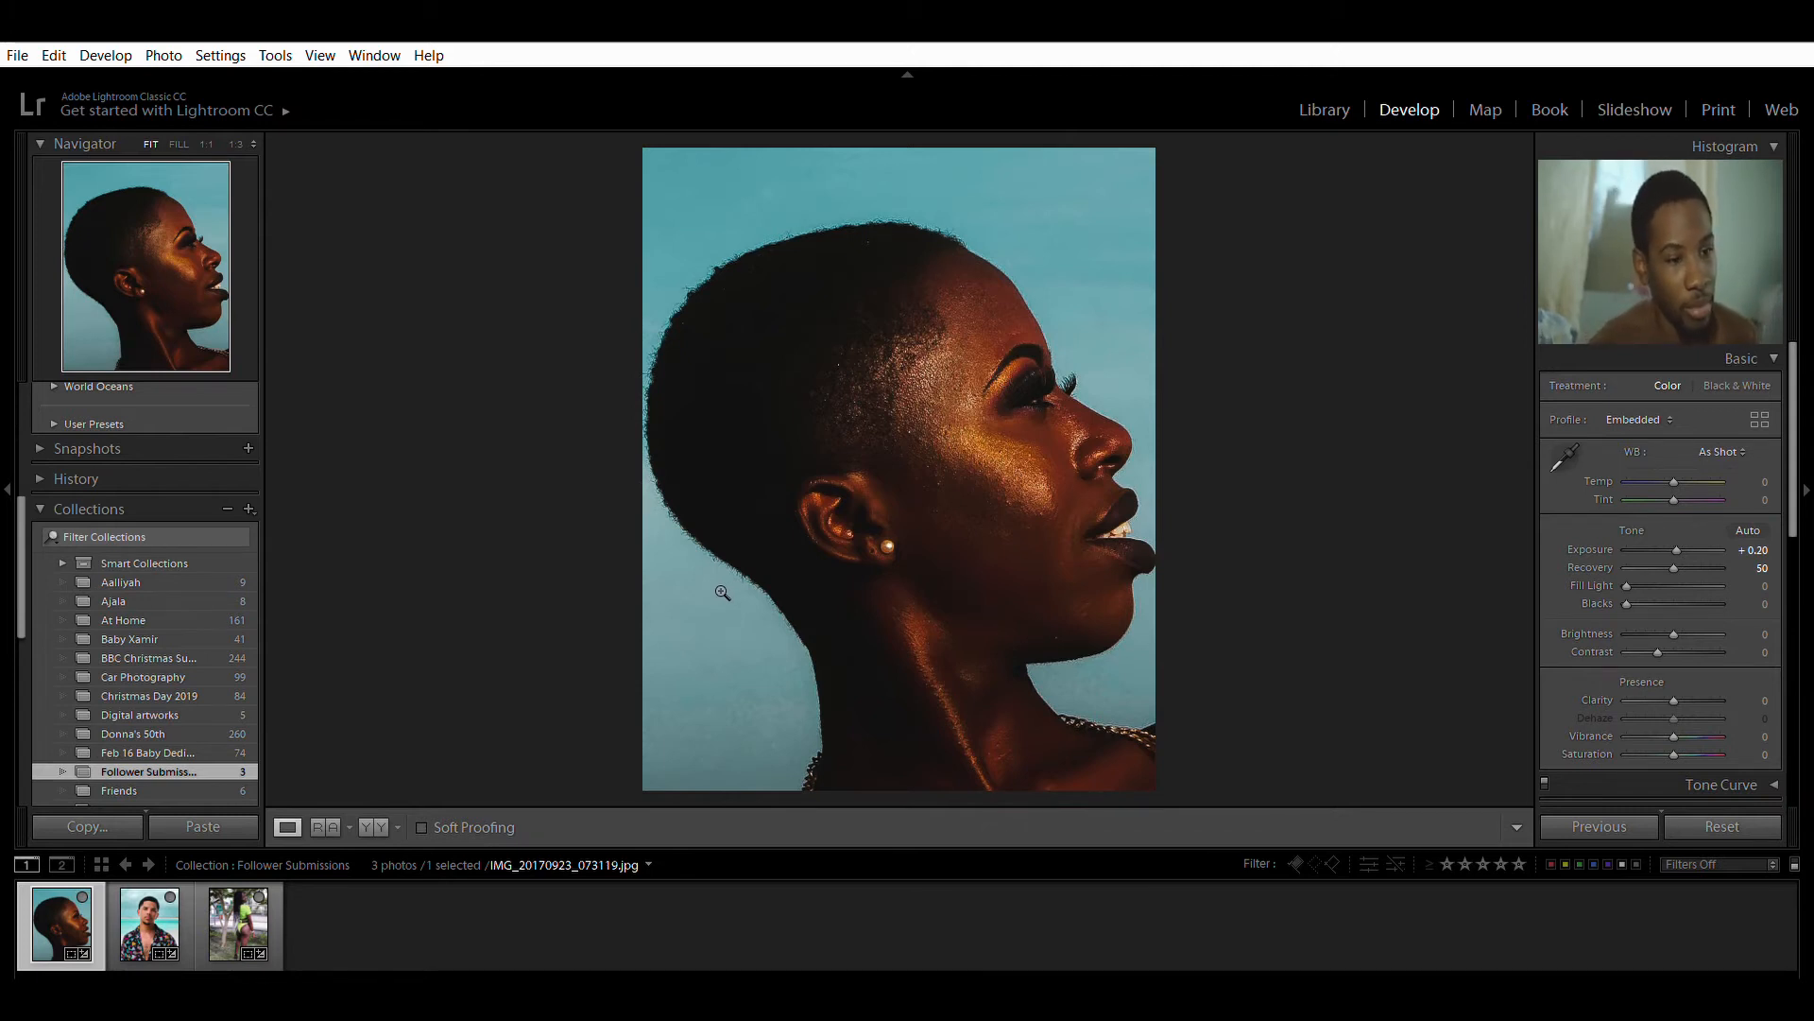
pyautogui.press('\\')
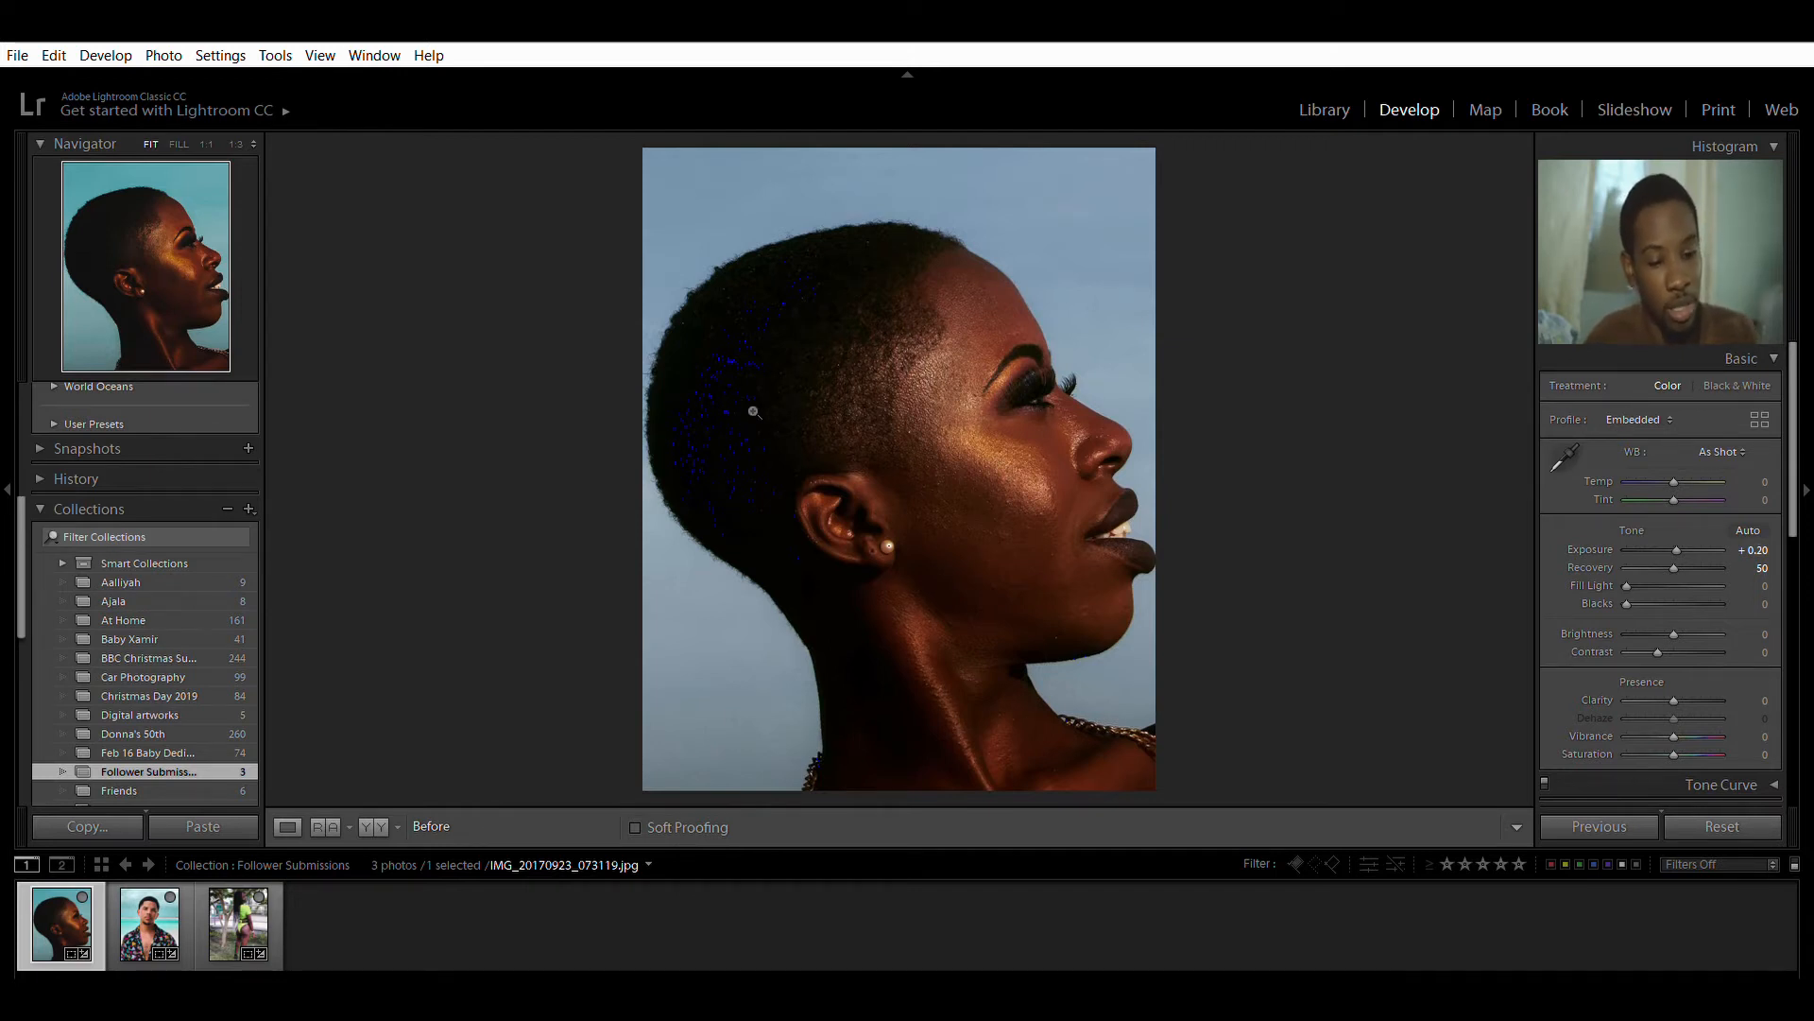
pyautogui.press('\\')
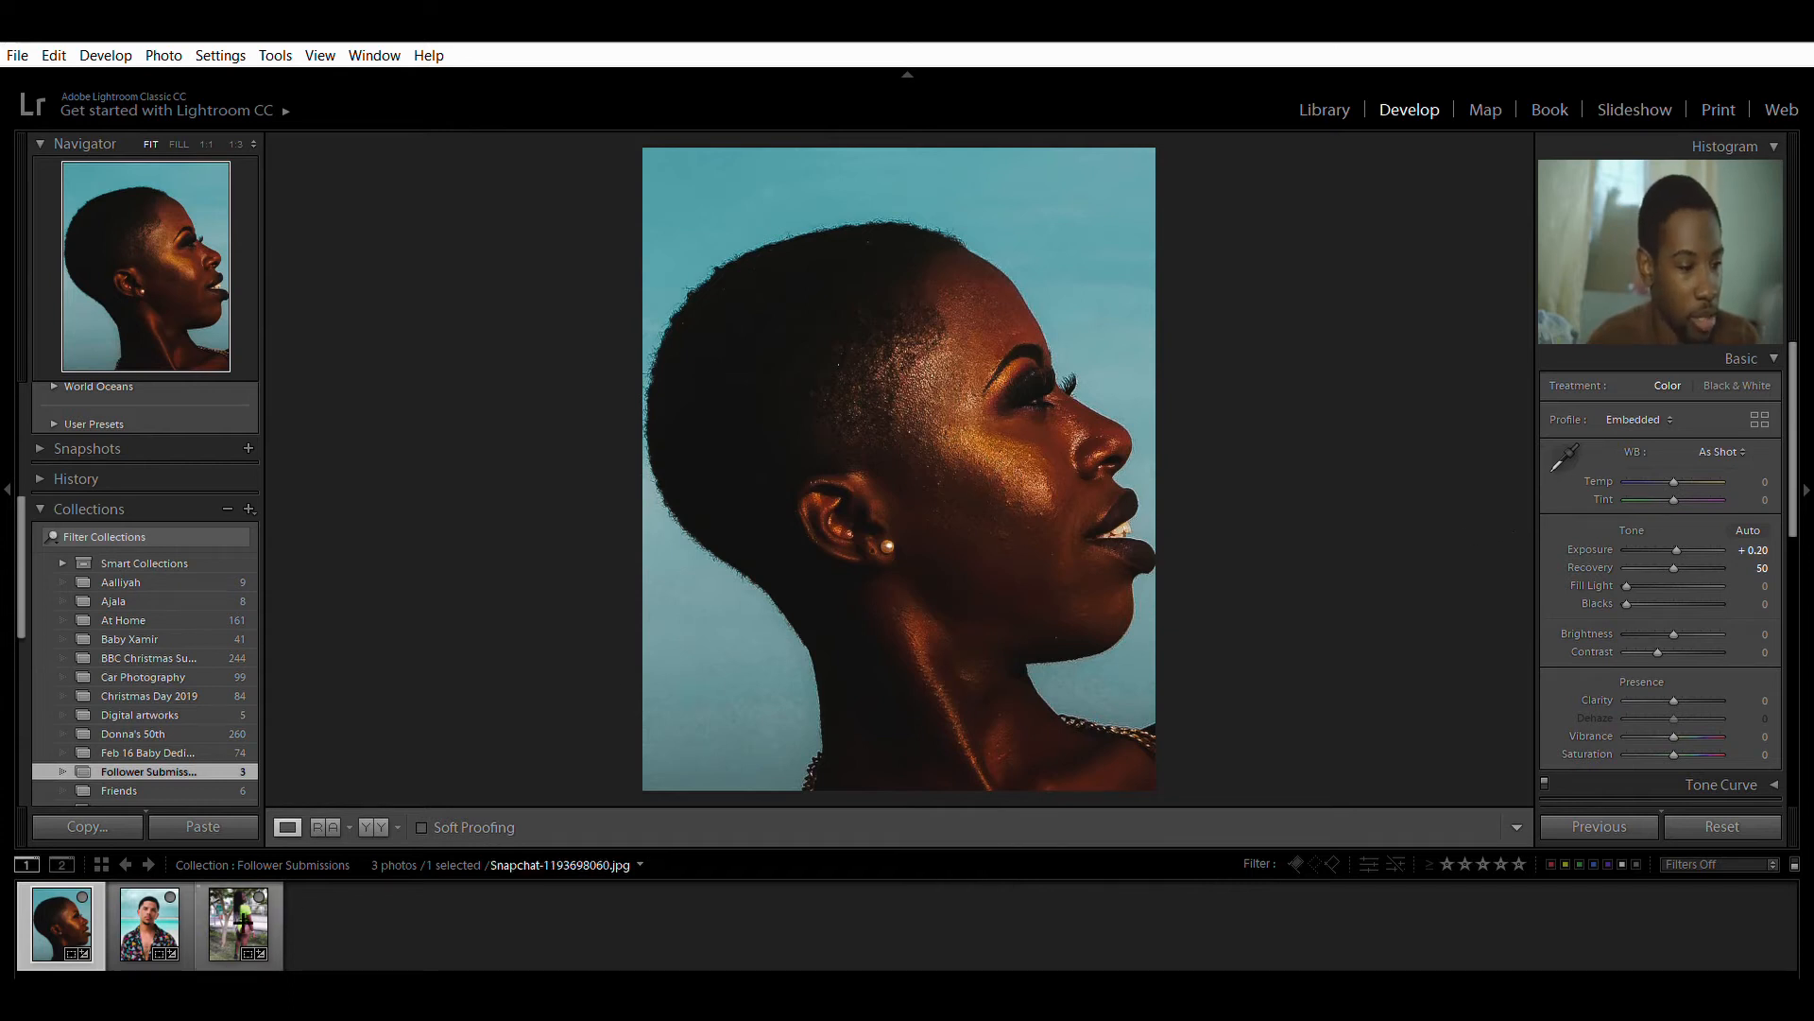
# Step: Apply the Mangosteen preset from the JPG Control group to the beach portrait IMG_4775.jpeg
pyautogui.click(170, 917)
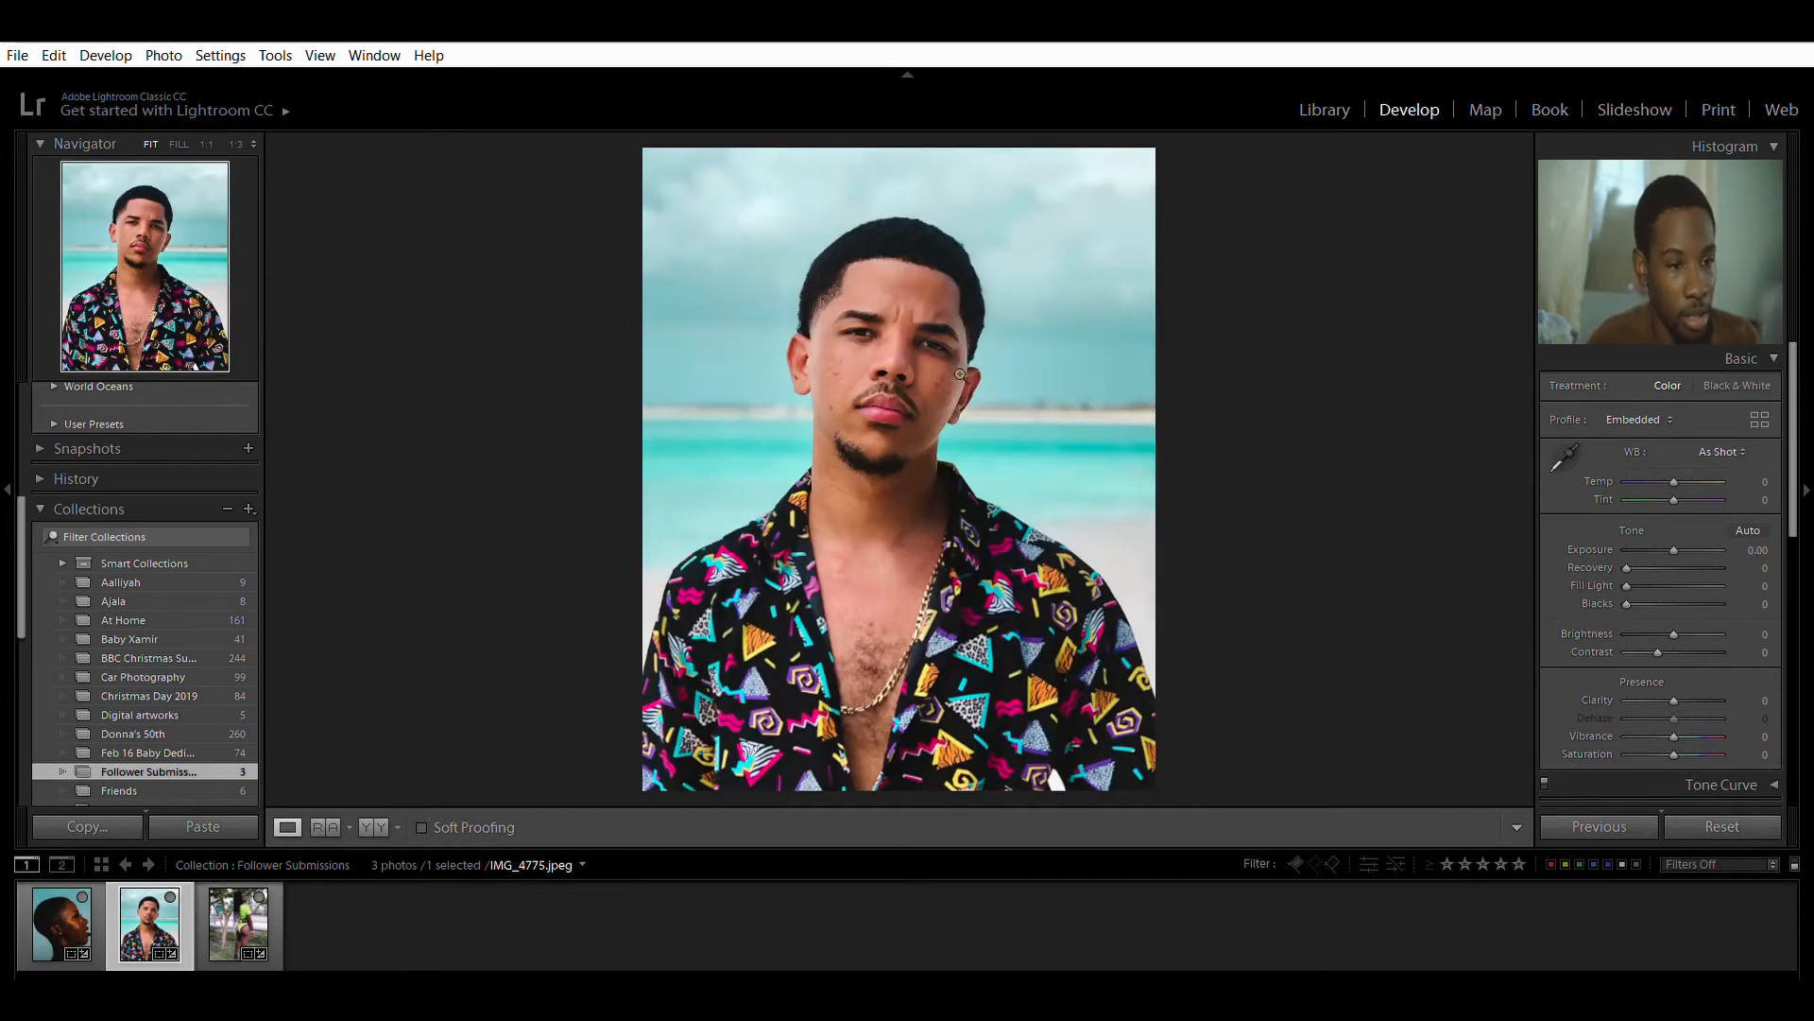
pyautogui.scroll(5, 114, 605)
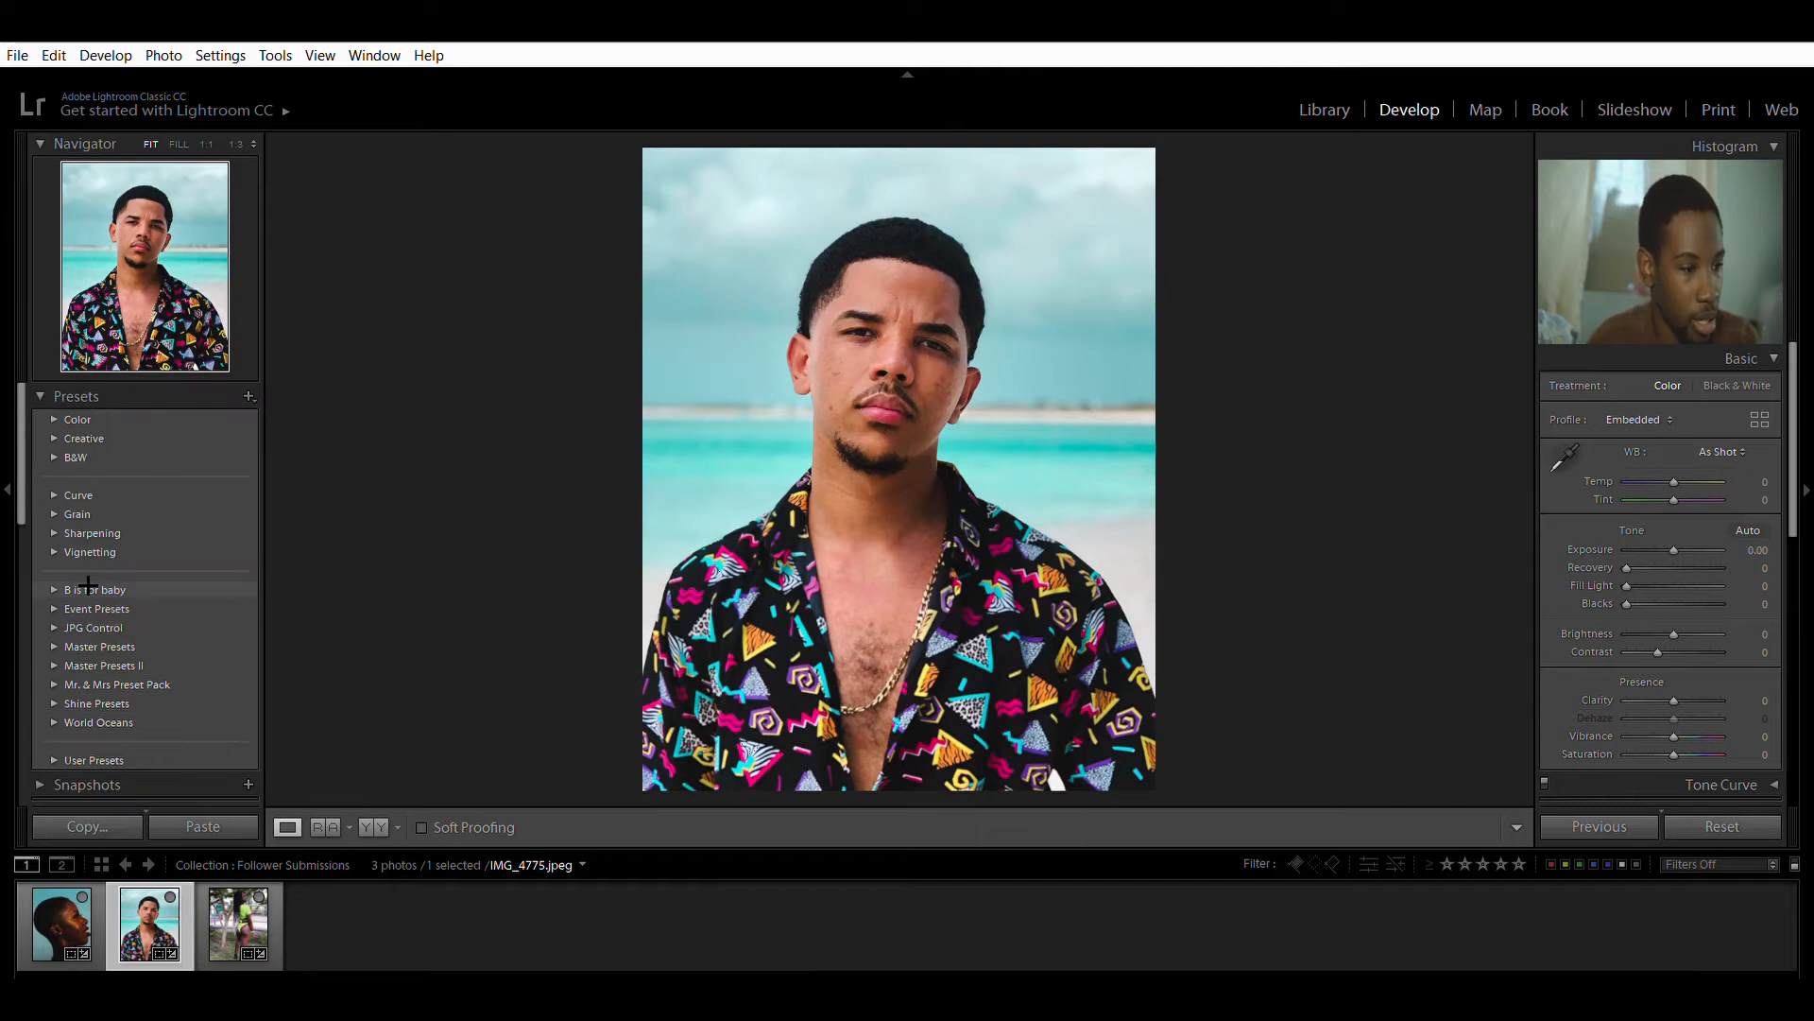
pyautogui.click(63, 627)
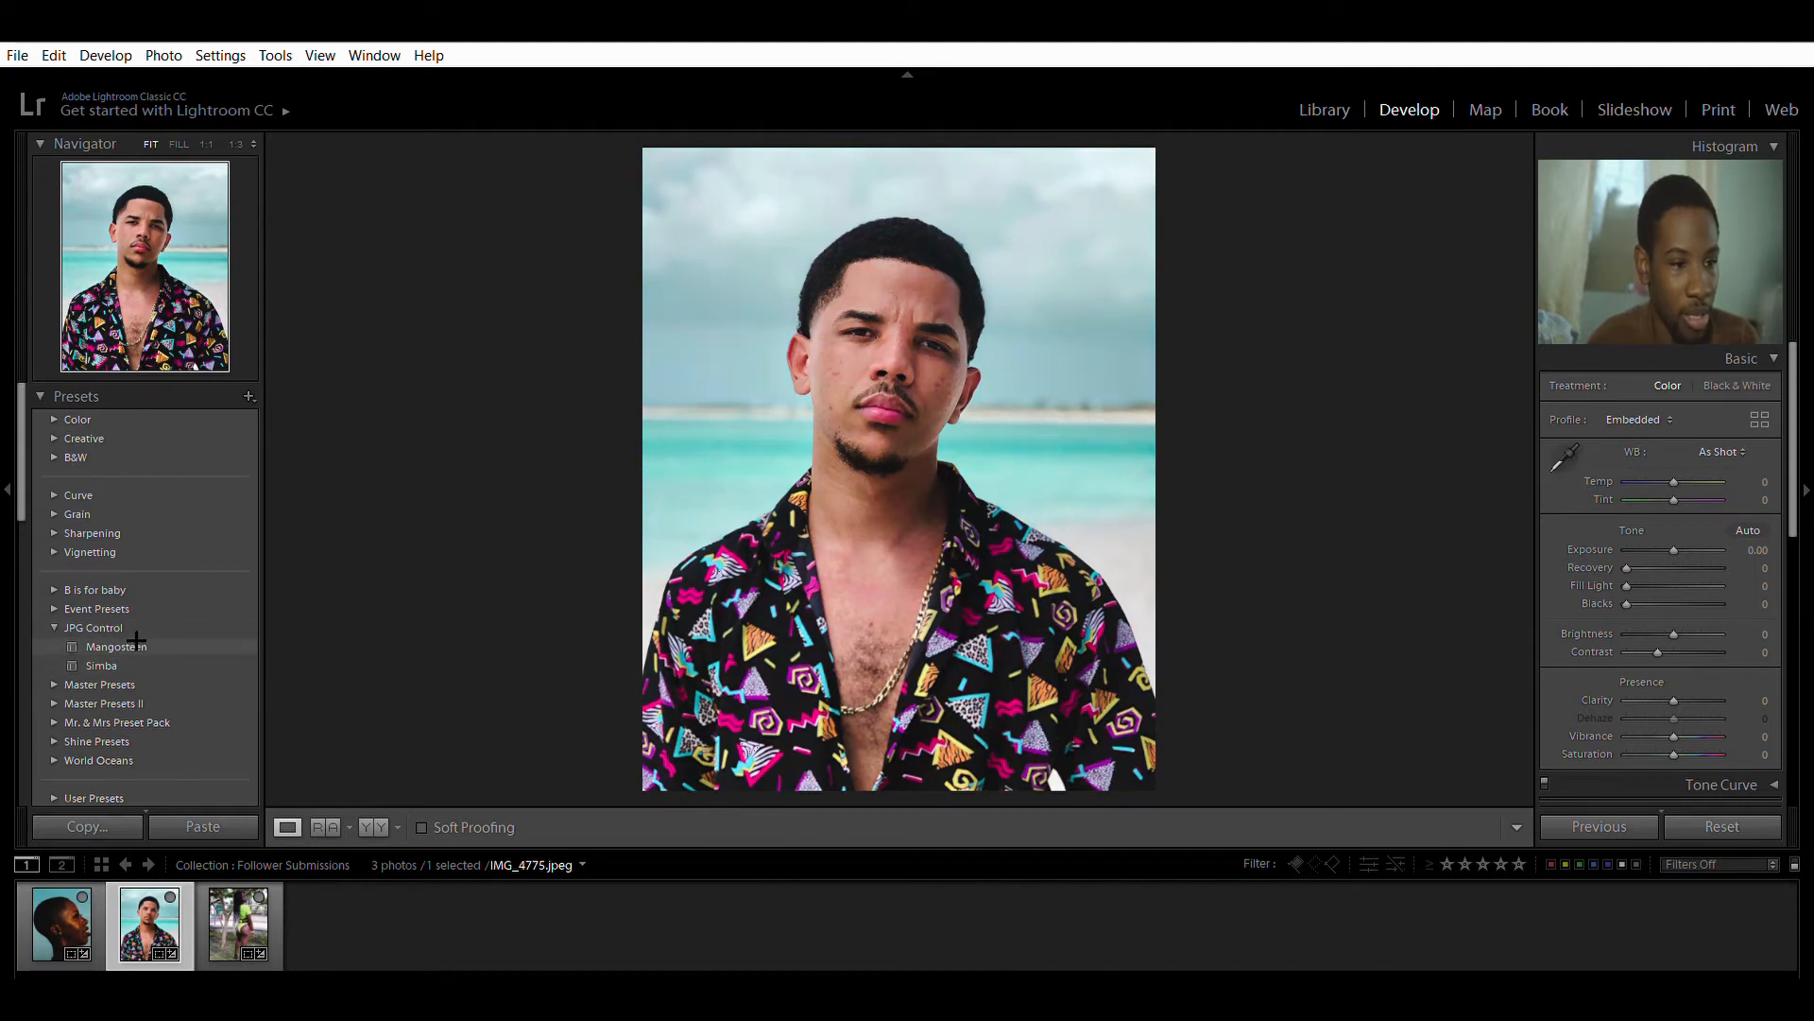
pyautogui.click(136, 644)
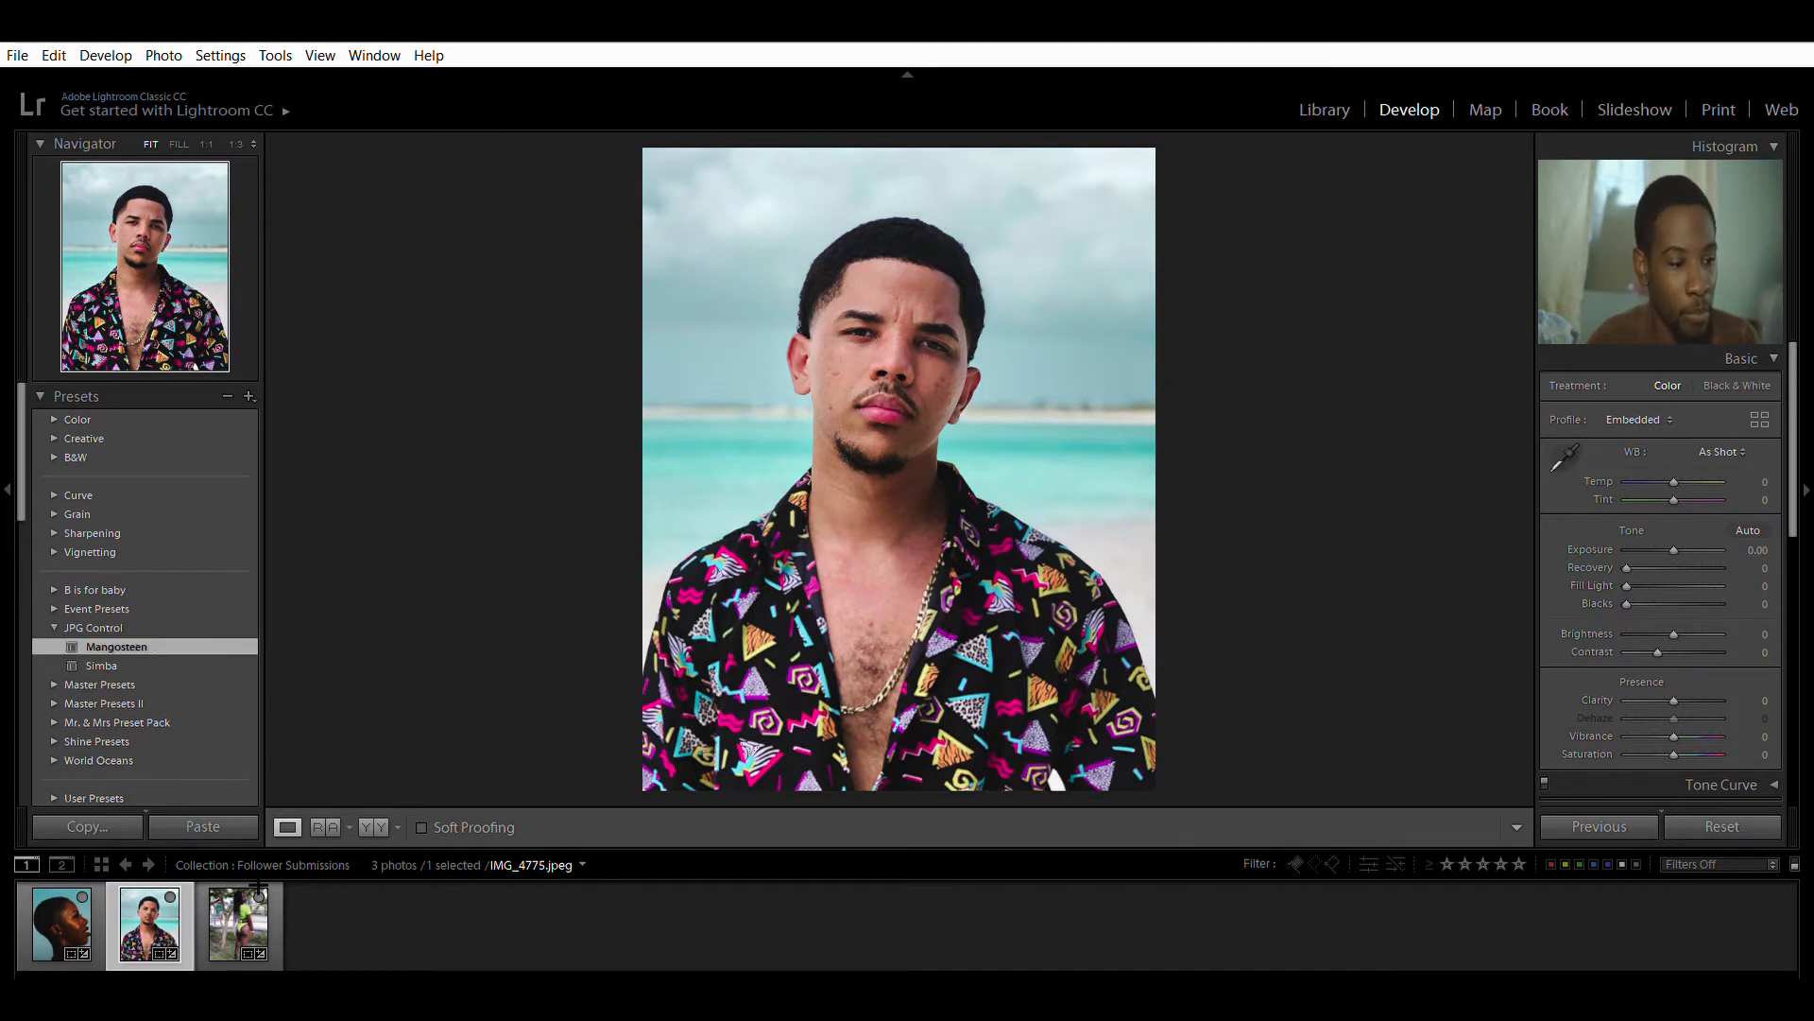
# Step: Preview the Mangosteen preset on the profile portrait IMG_20170923_073119.jpg and inspect the face at 1:1 zoom
pyautogui.click(249, 905)
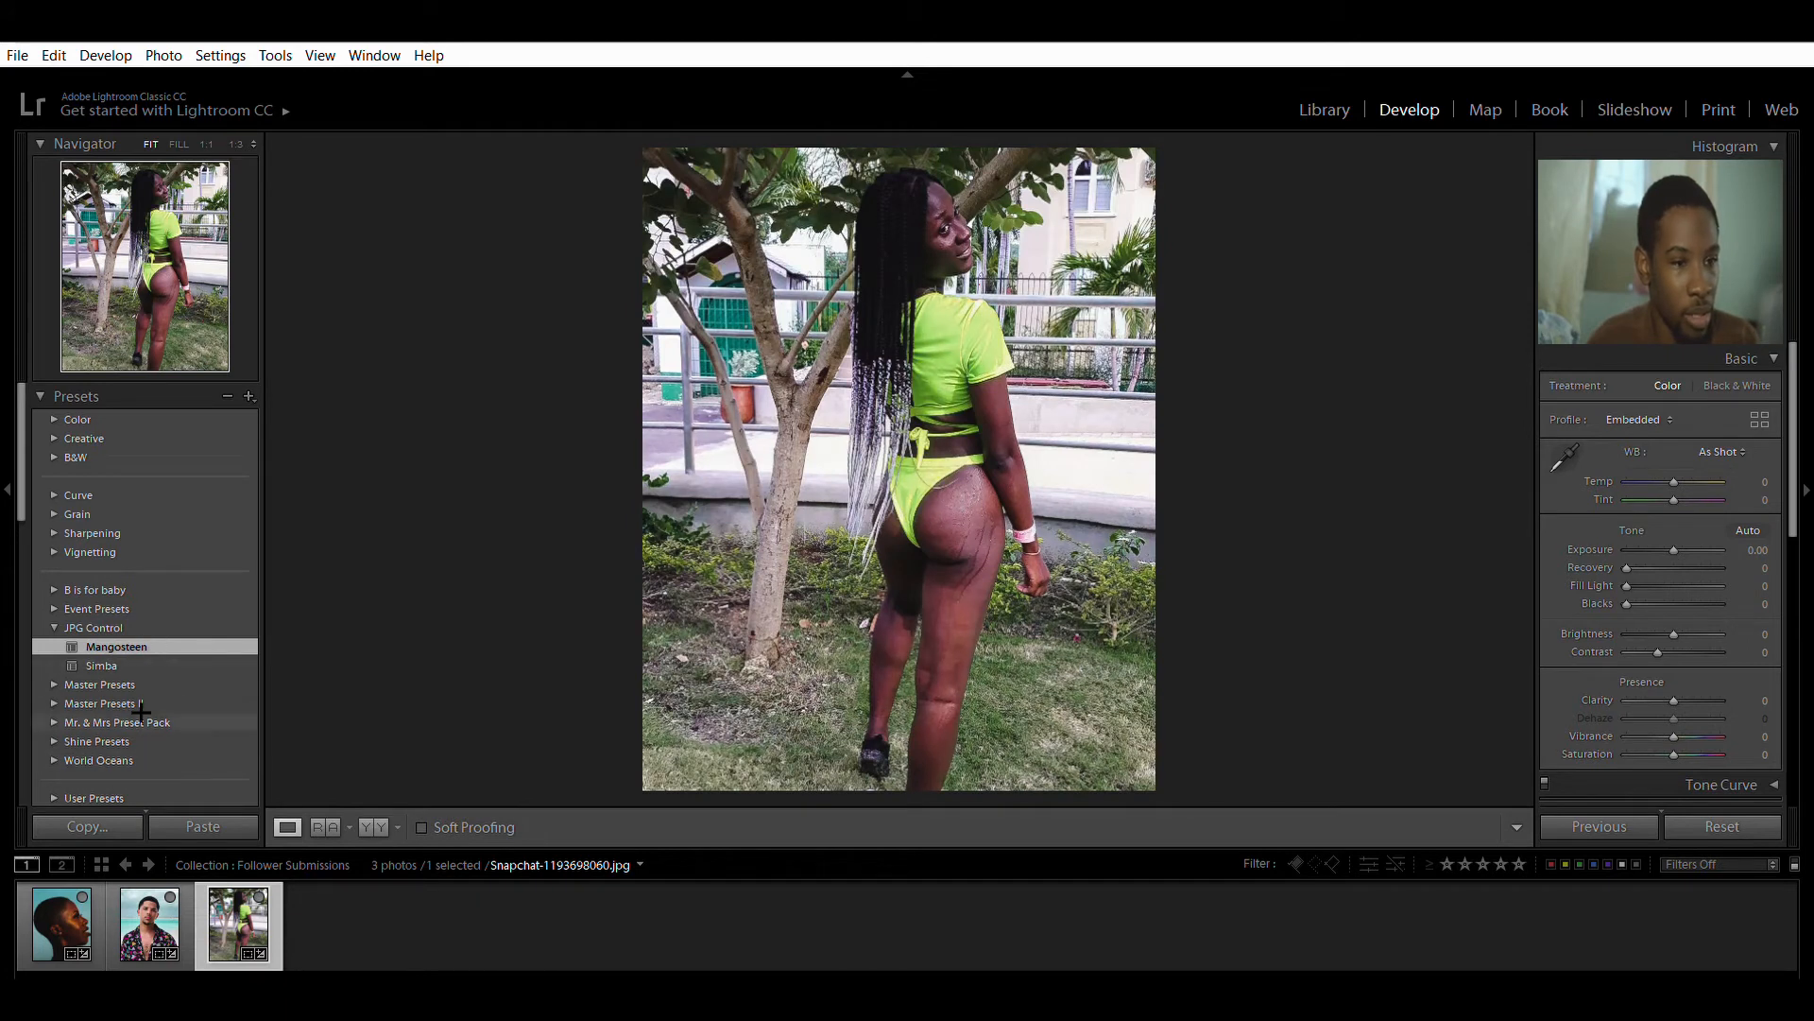
pyautogui.click(91, 914)
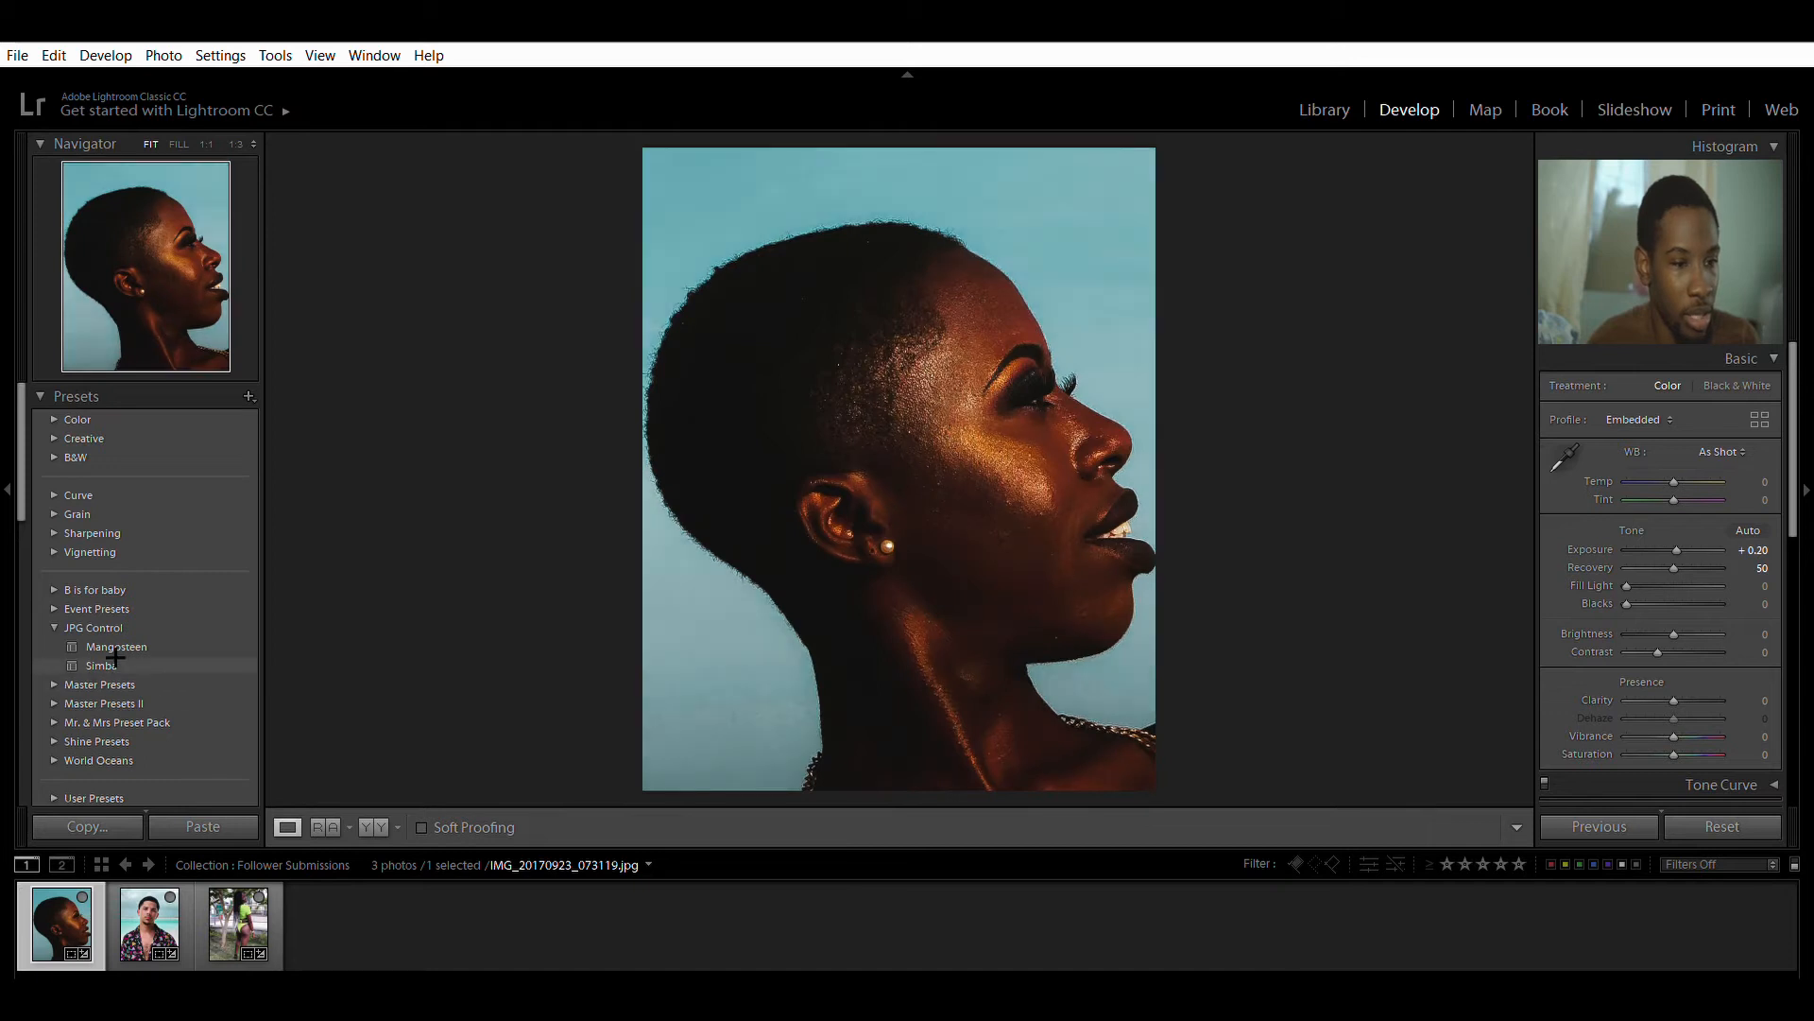
pyautogui.click(115, 640)
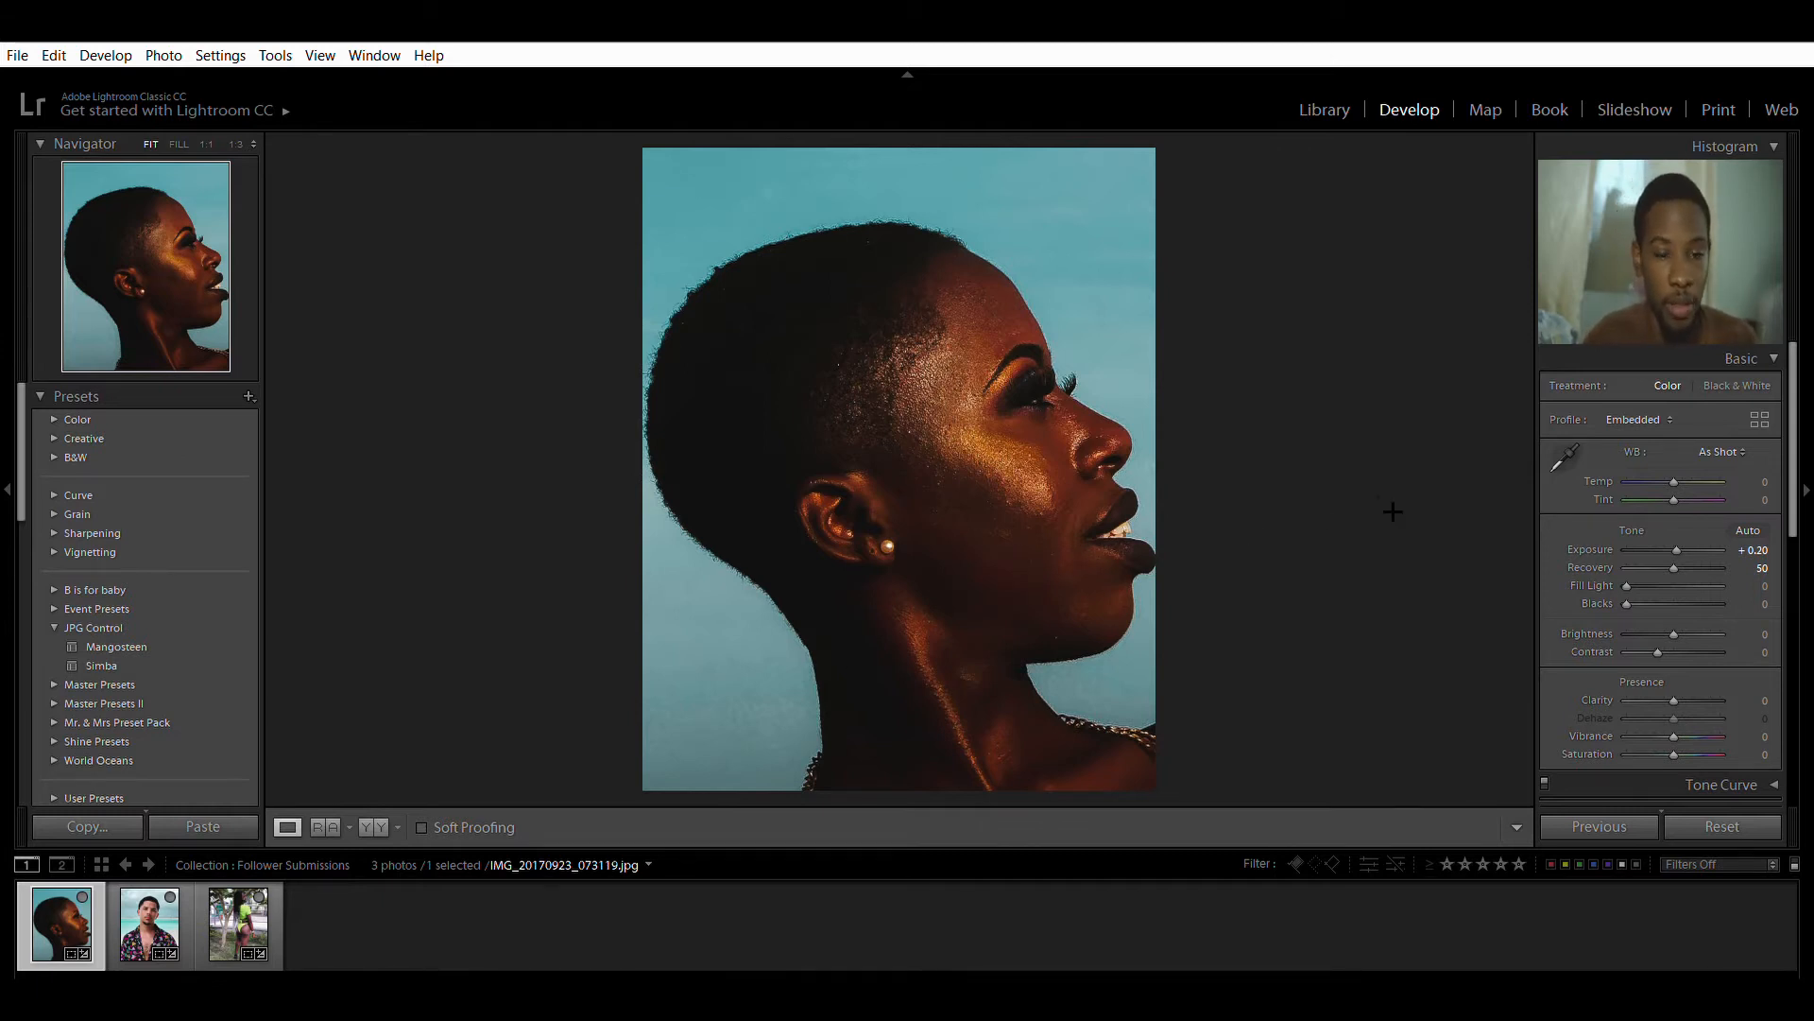
pyautogui.click(1032, 438)
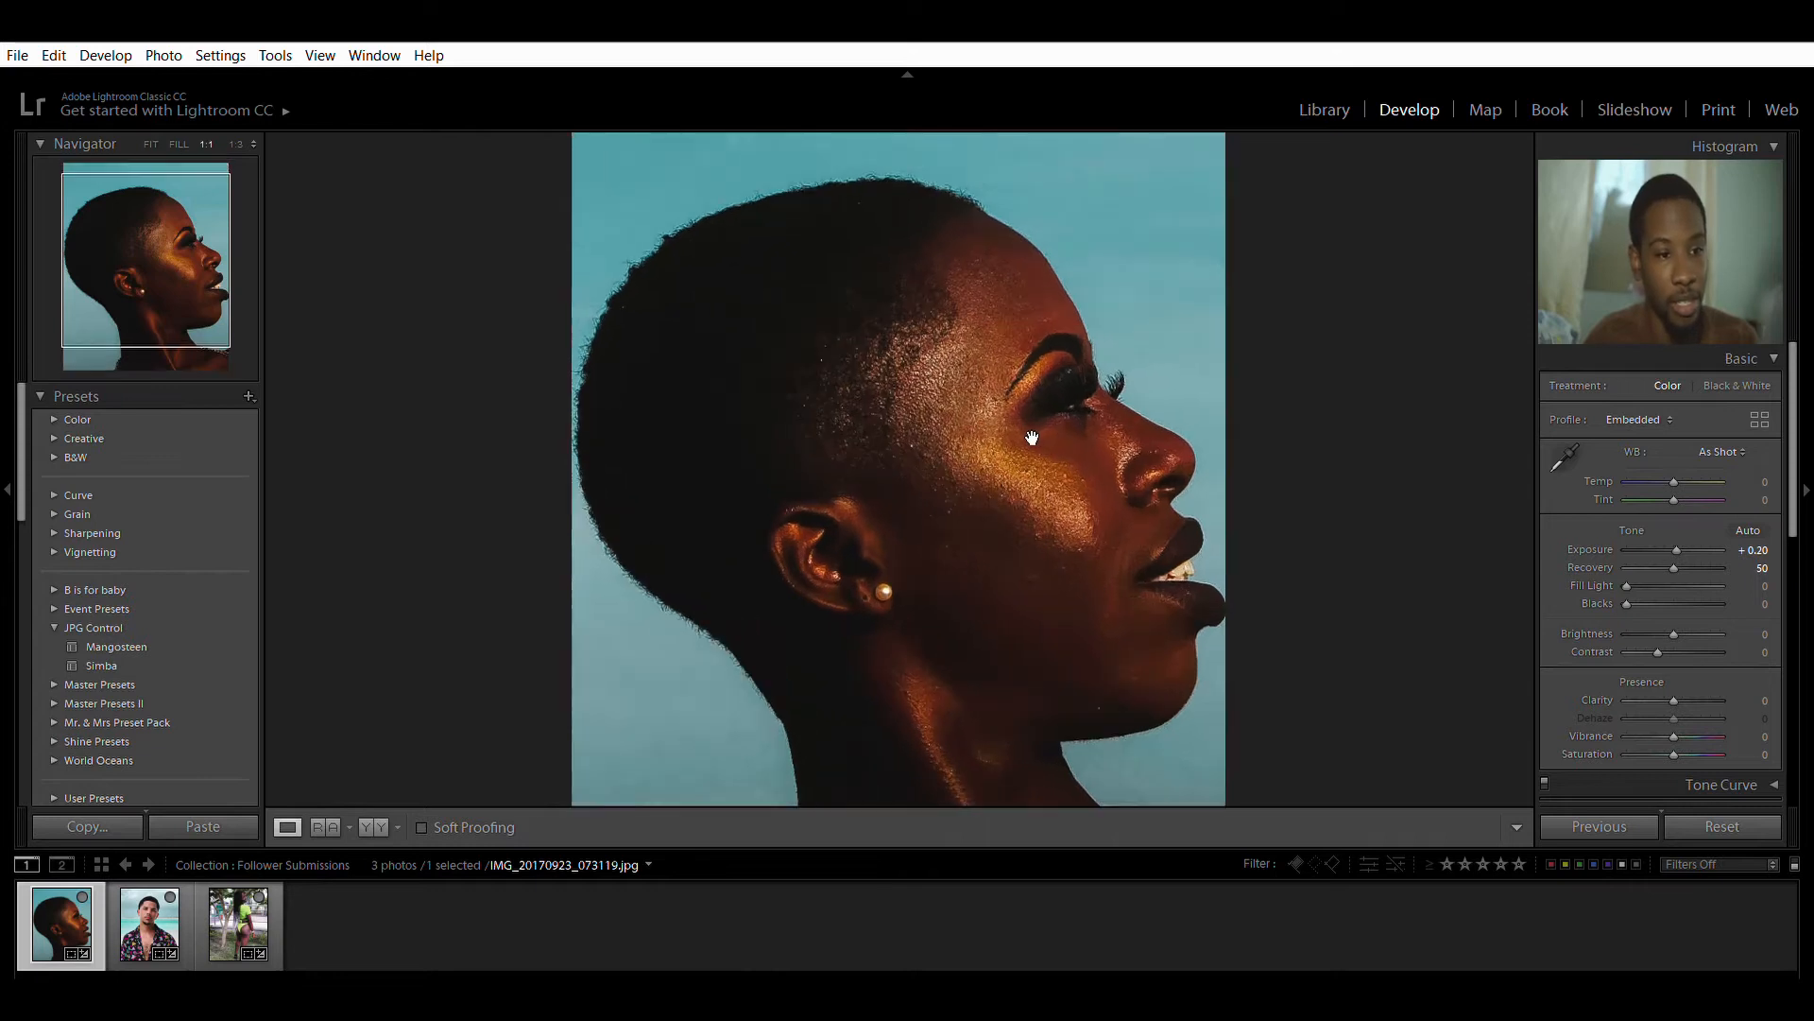
pyautogui.click(1032, 438)
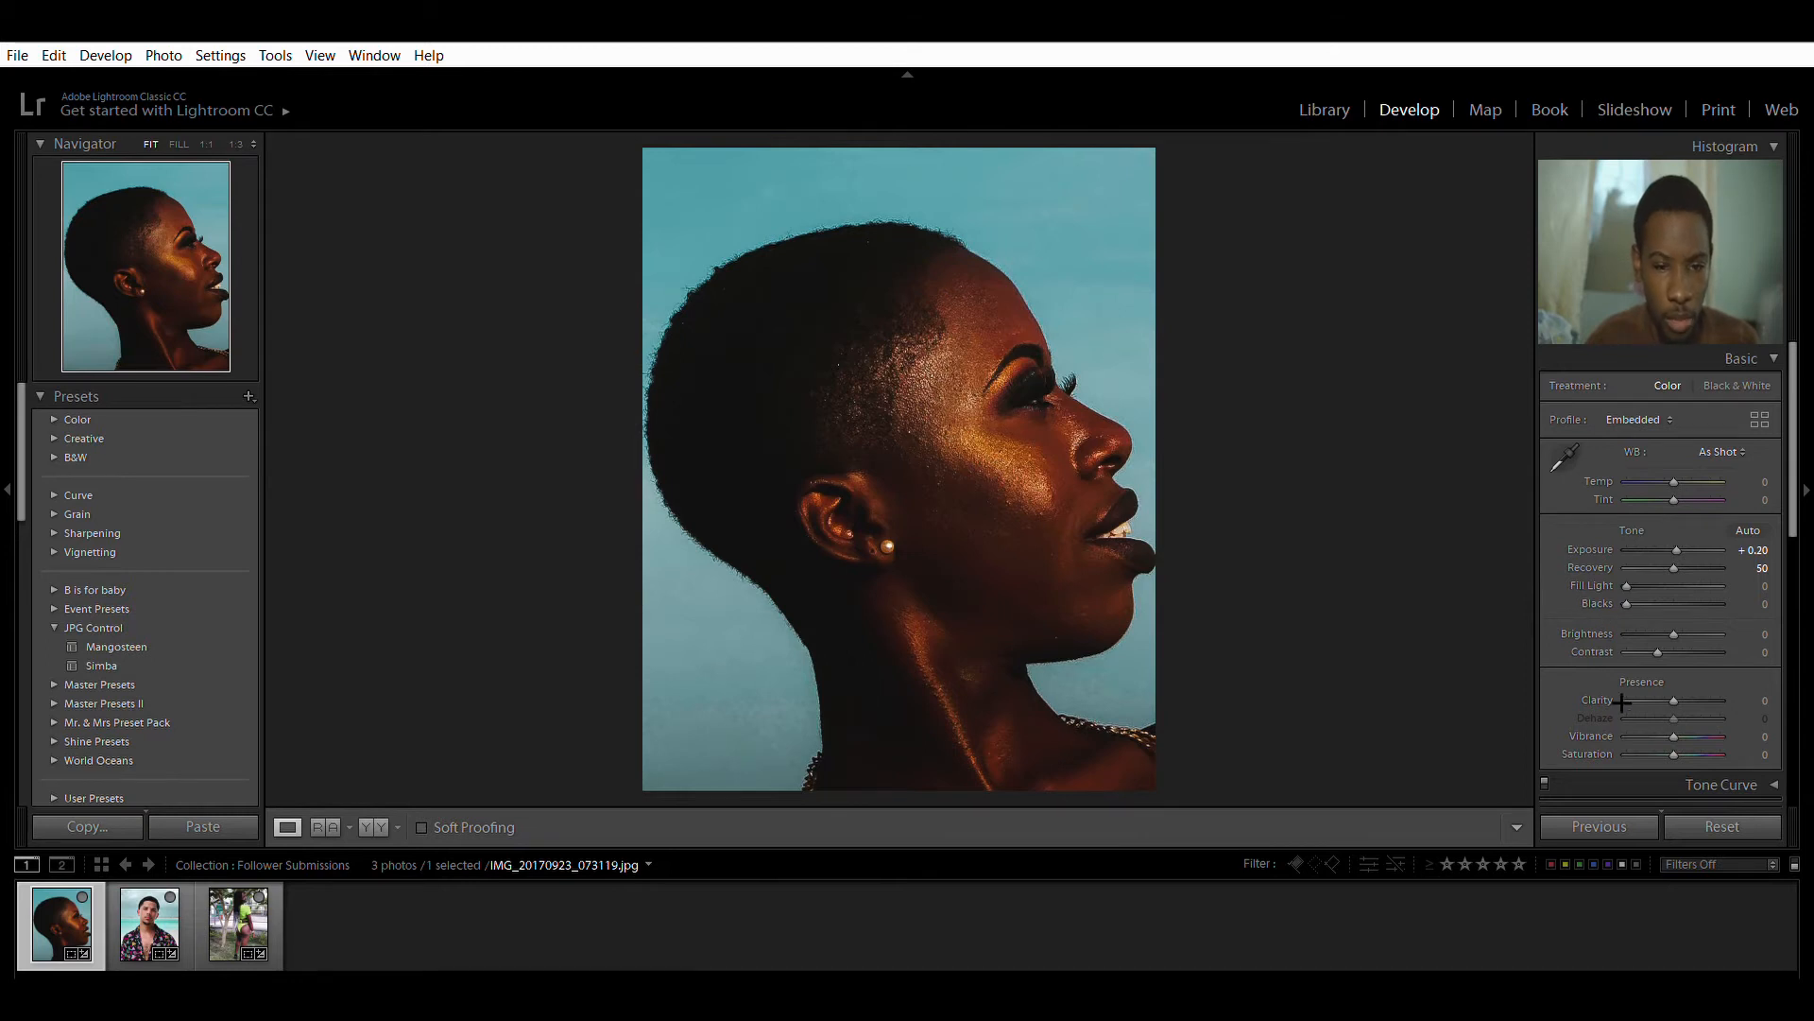
# Step: Set the profile portrait's Vibrance to -18 and check the effect on the face
pyautogui.moveTo(1763, 718); pyautogui.dragTo(1758, 718)
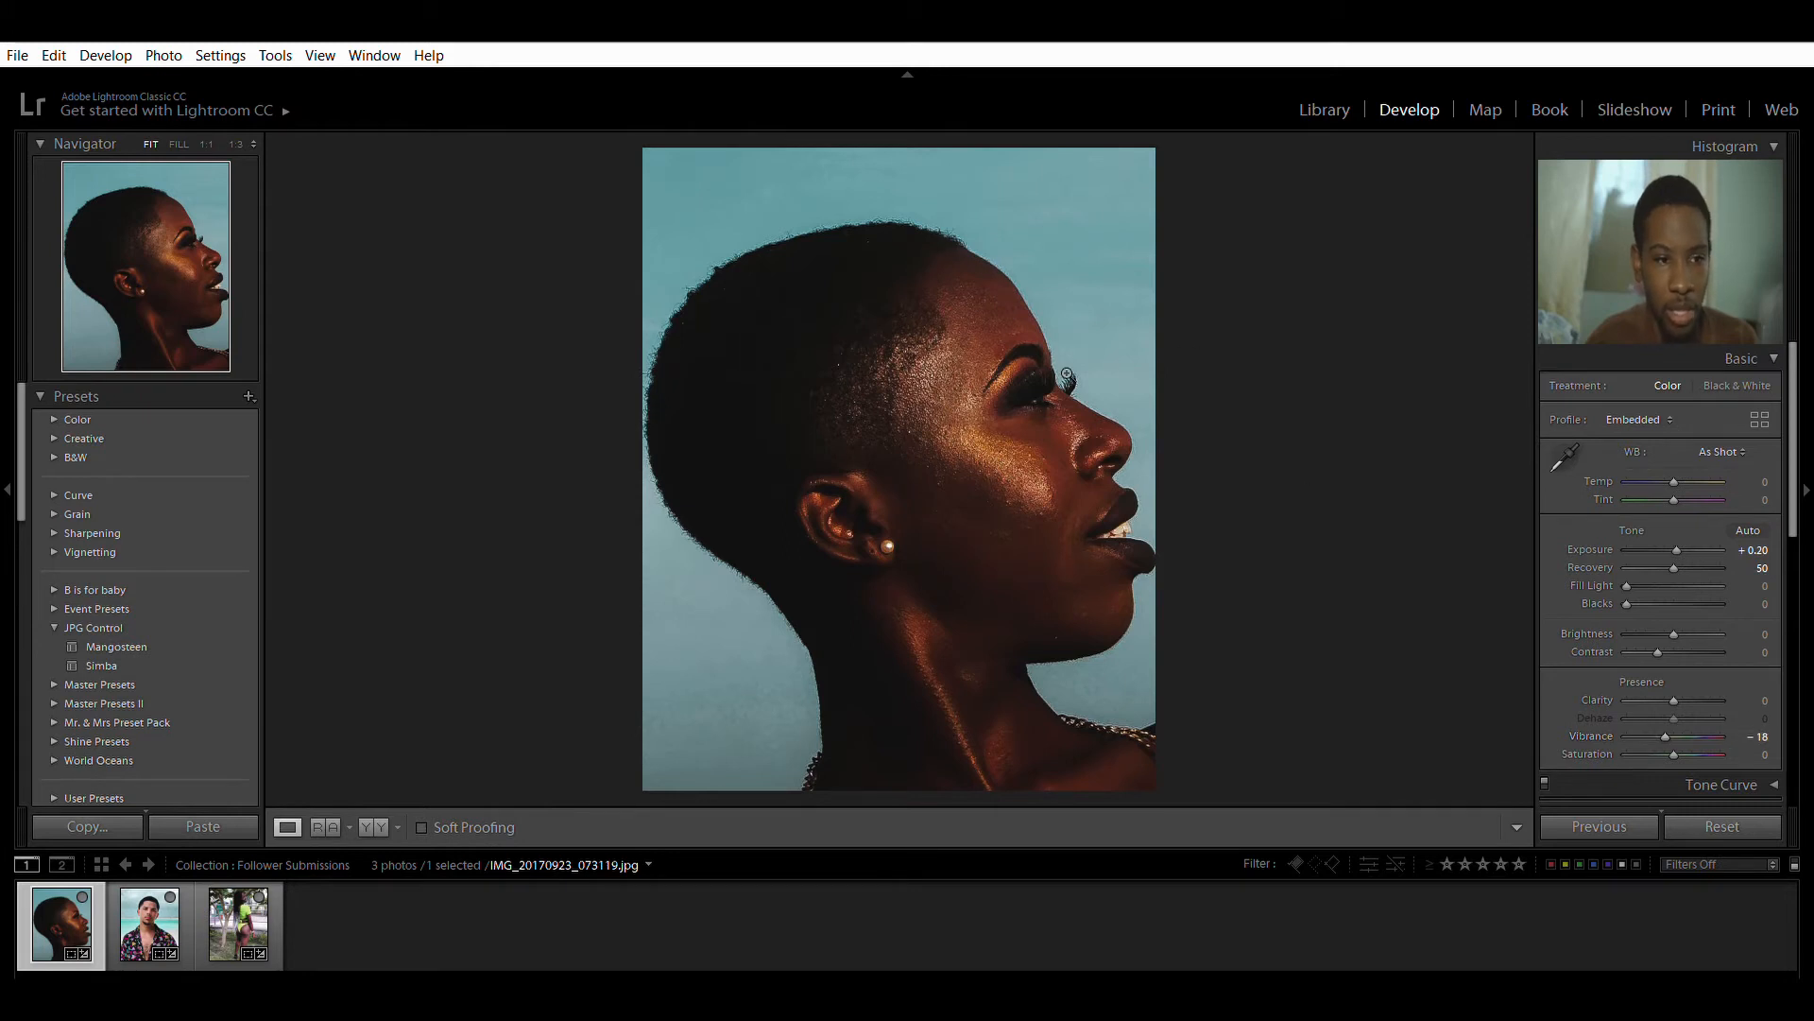
pyautogui.click(1050, 378)
pyautogui.click(998, 452)
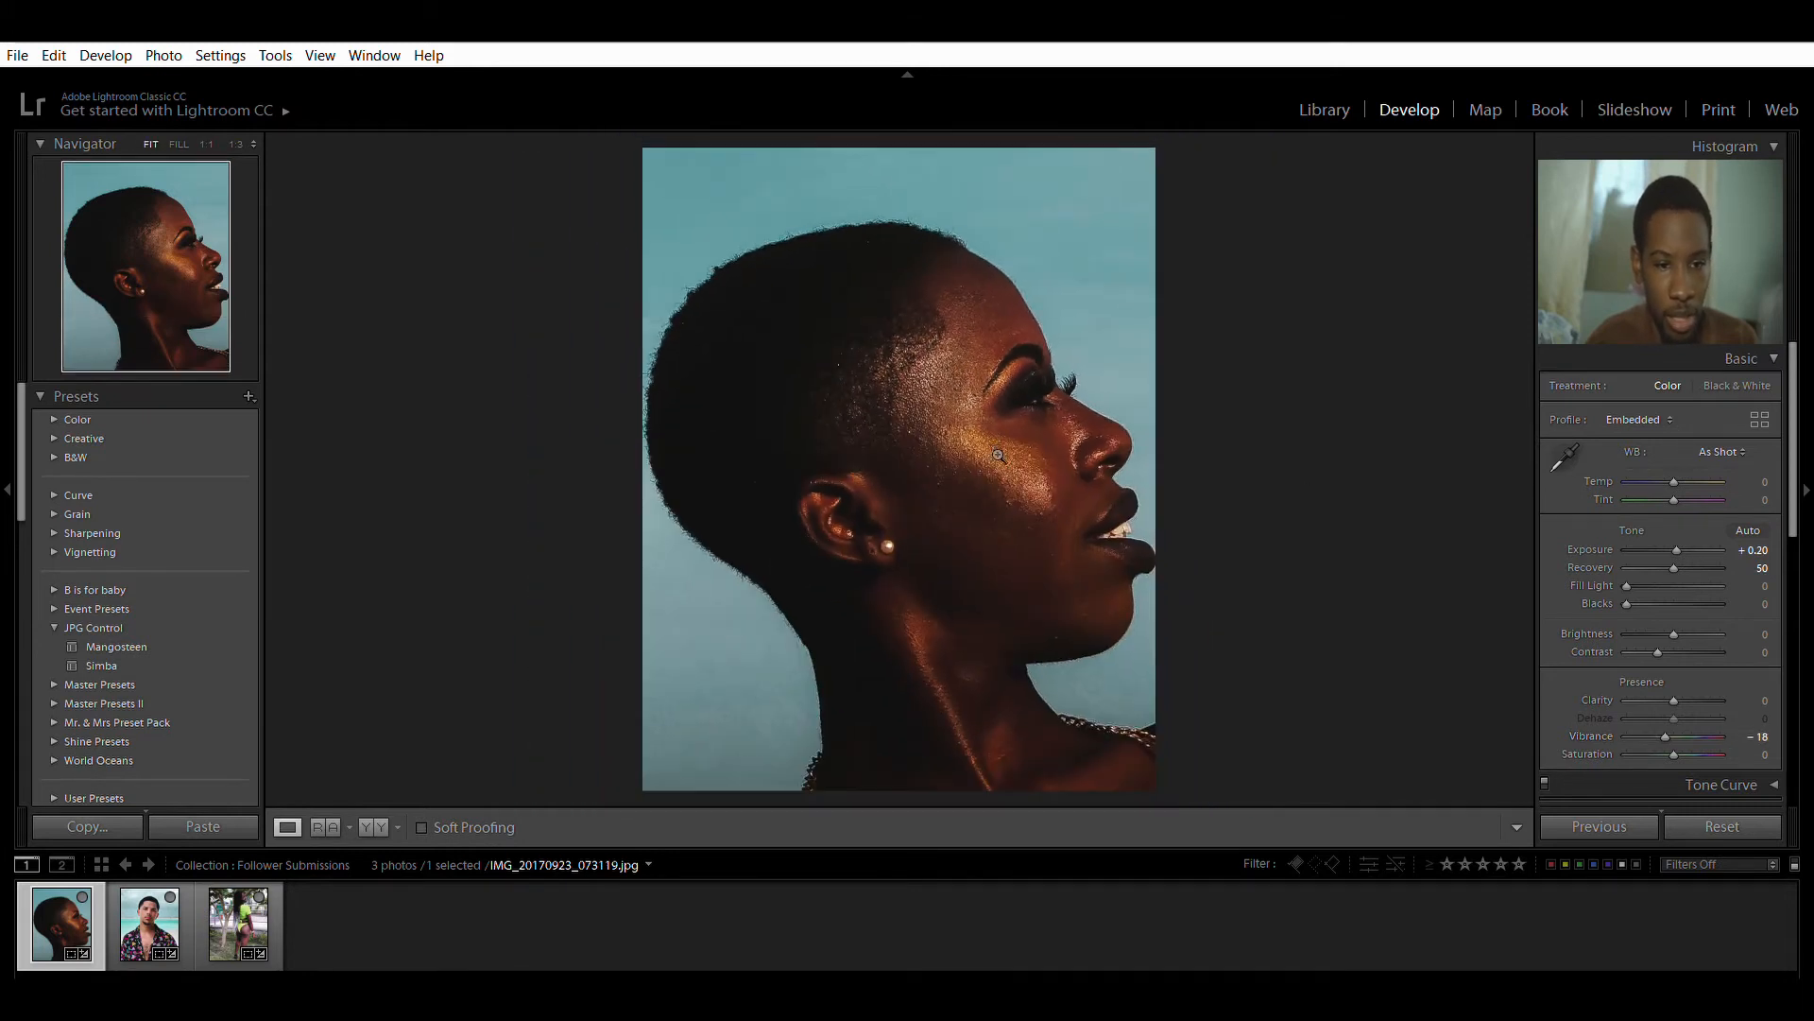
# Step: Try sampling a custom white balance from the pearl earring and undo the change
pyautogui.click(1565, 457)
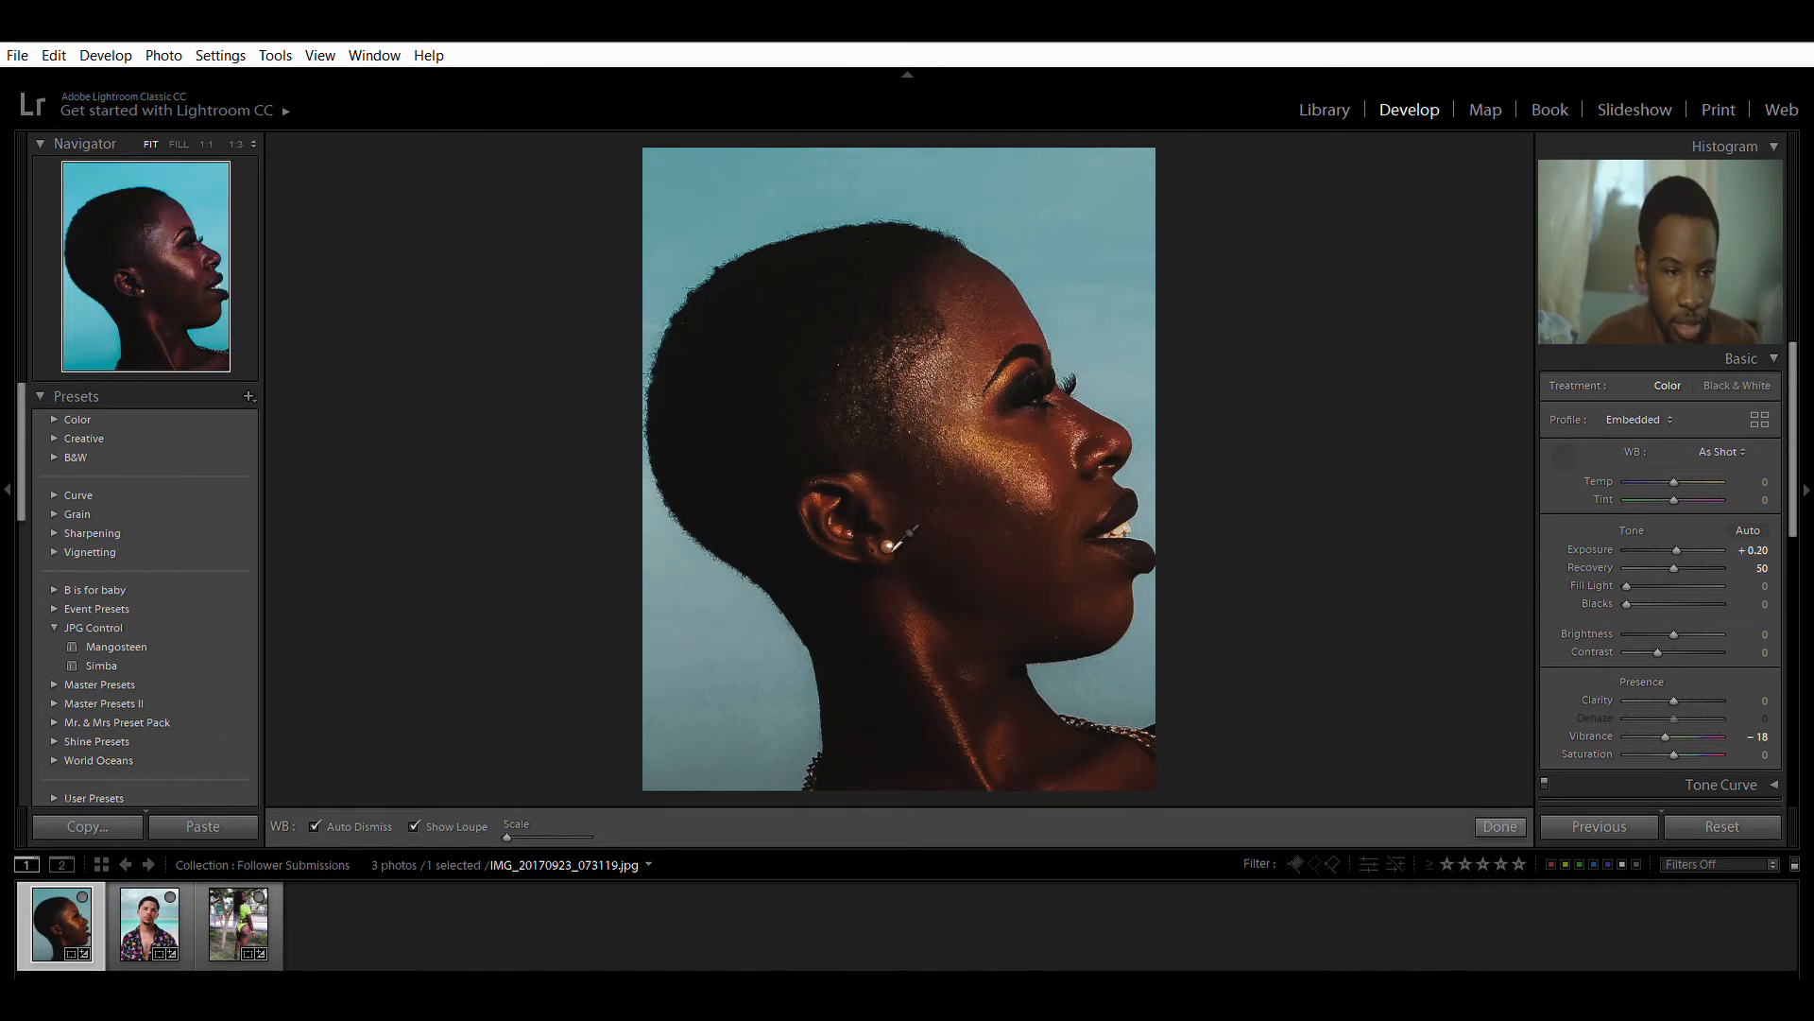
pyautogui.click(894, 546)
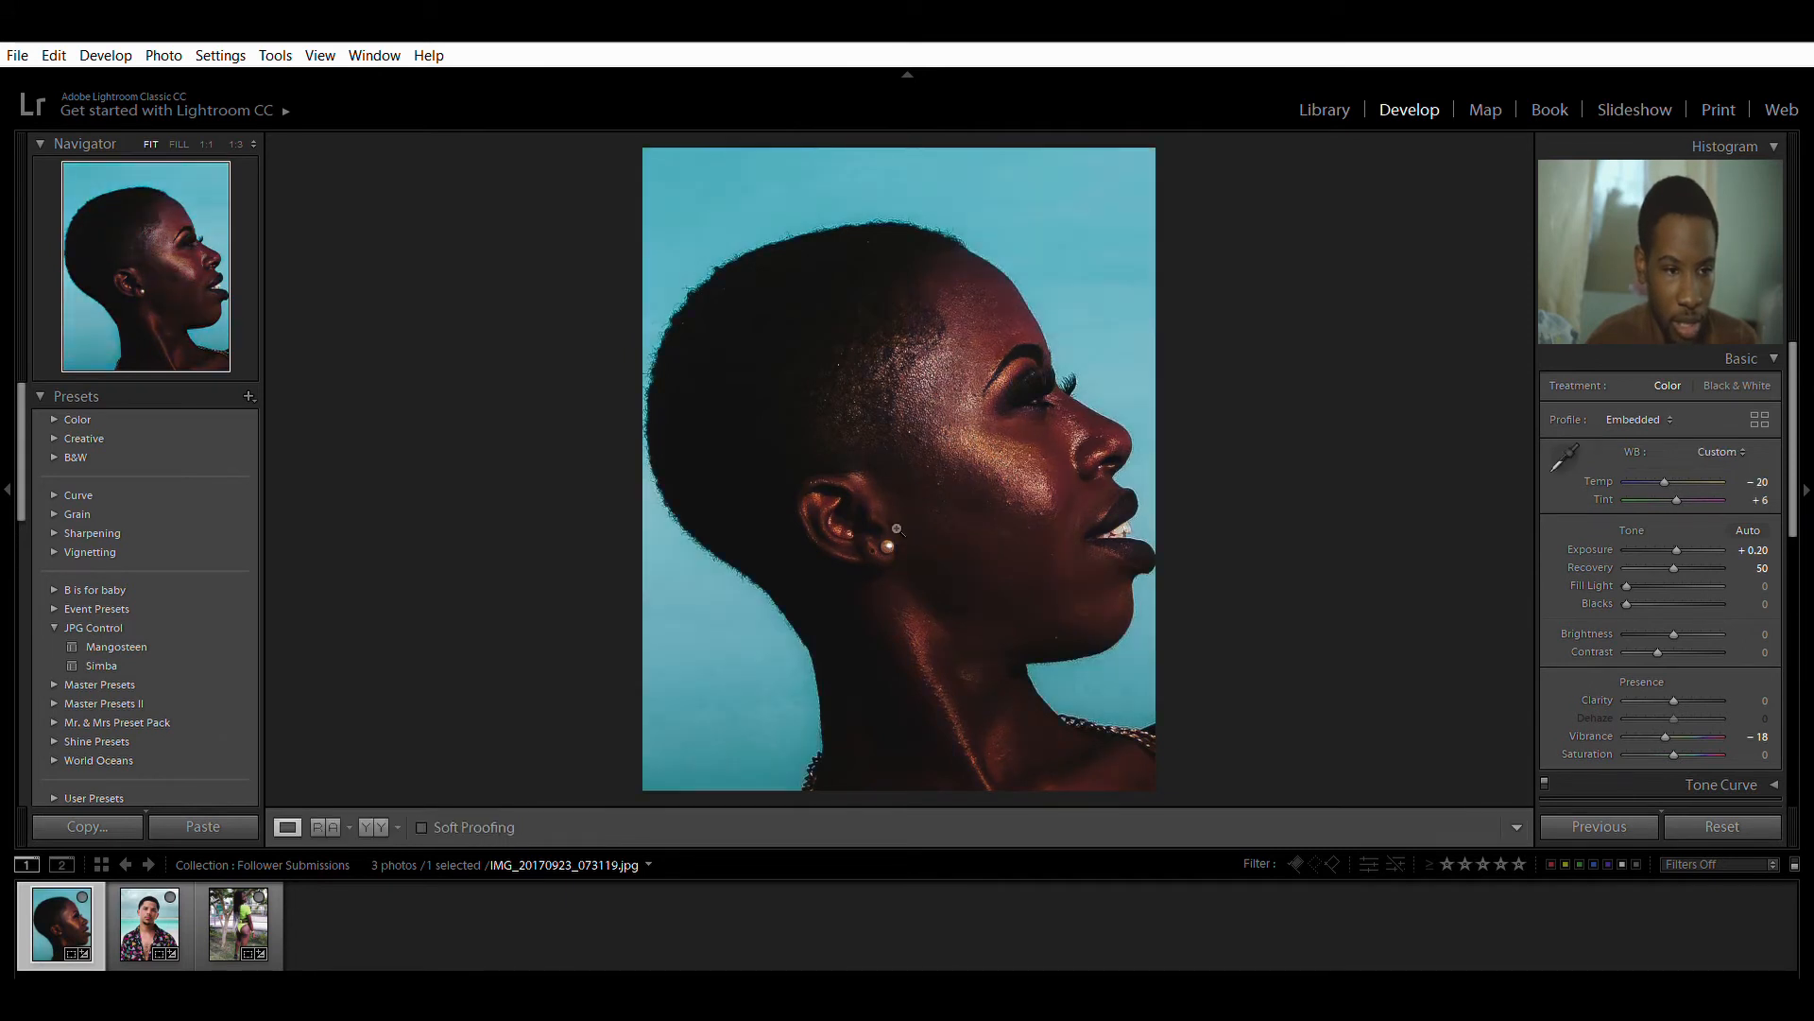
pyautogui.hotkey('ctrl', 'z')
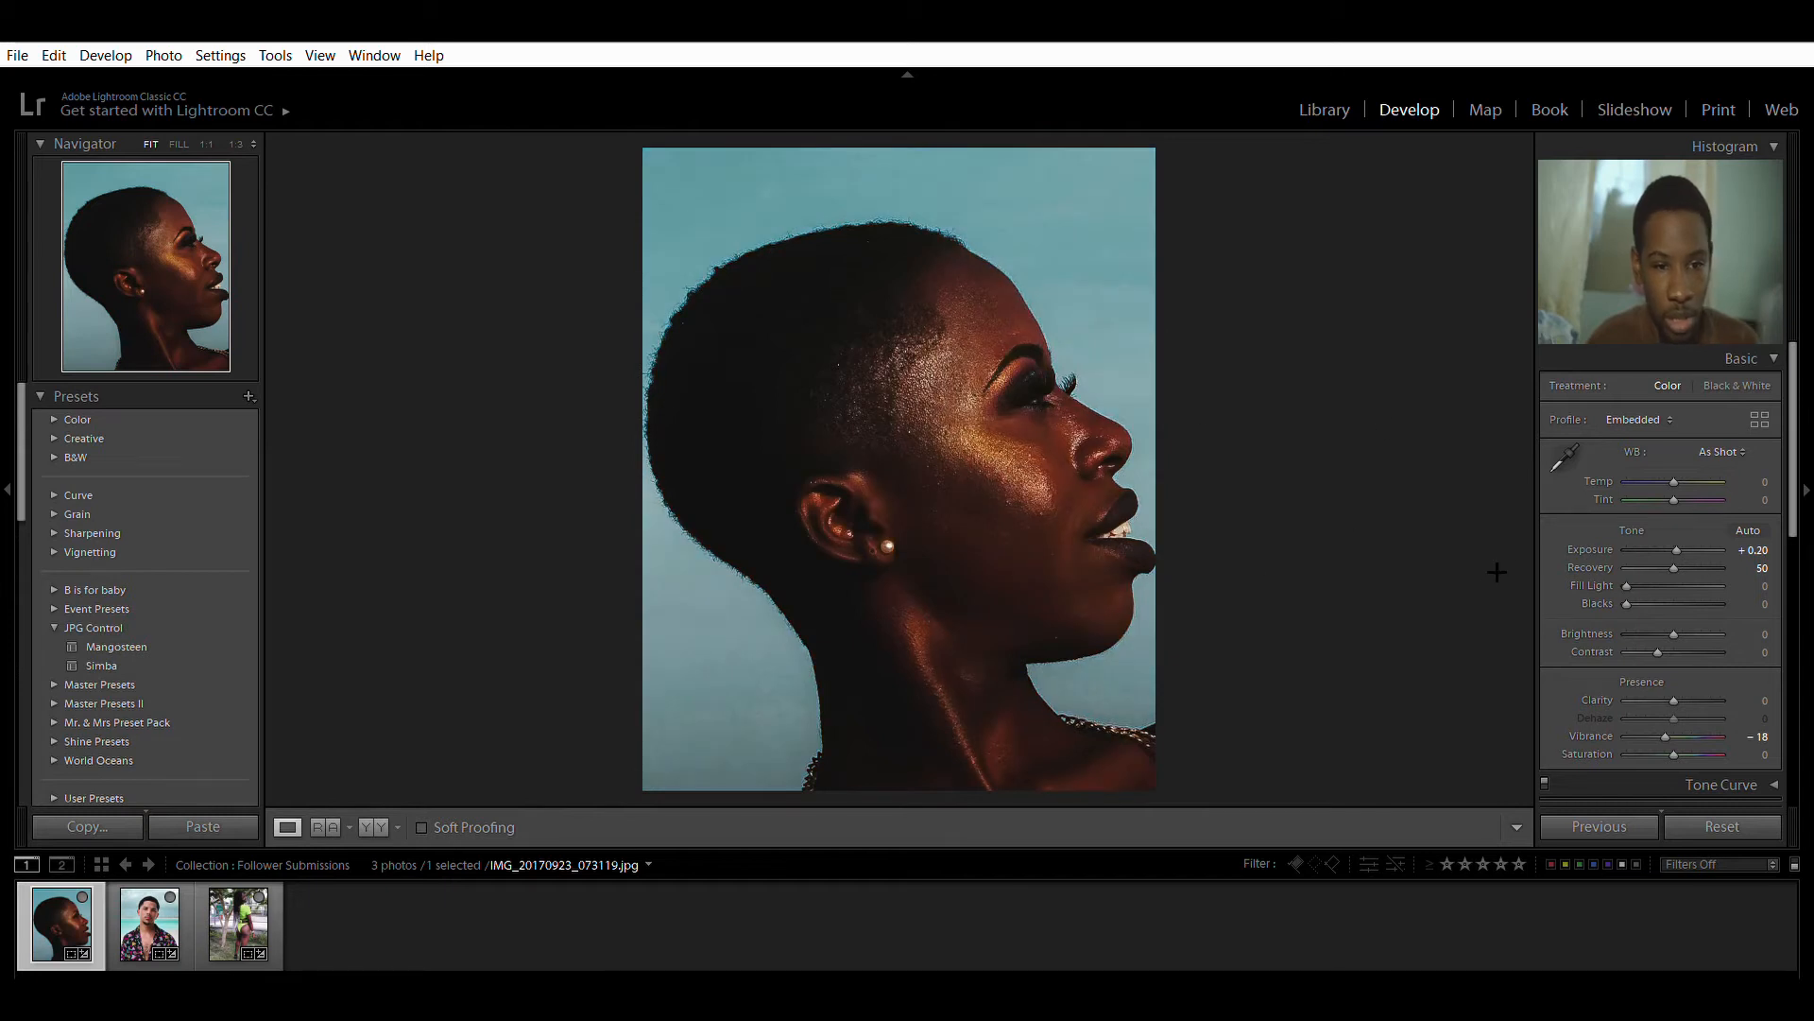
# Step: Examine the profile portrait's sharpening in the Detail preview around the eye and the mouth
pyautogui.scroll(-1, 1599, 588)
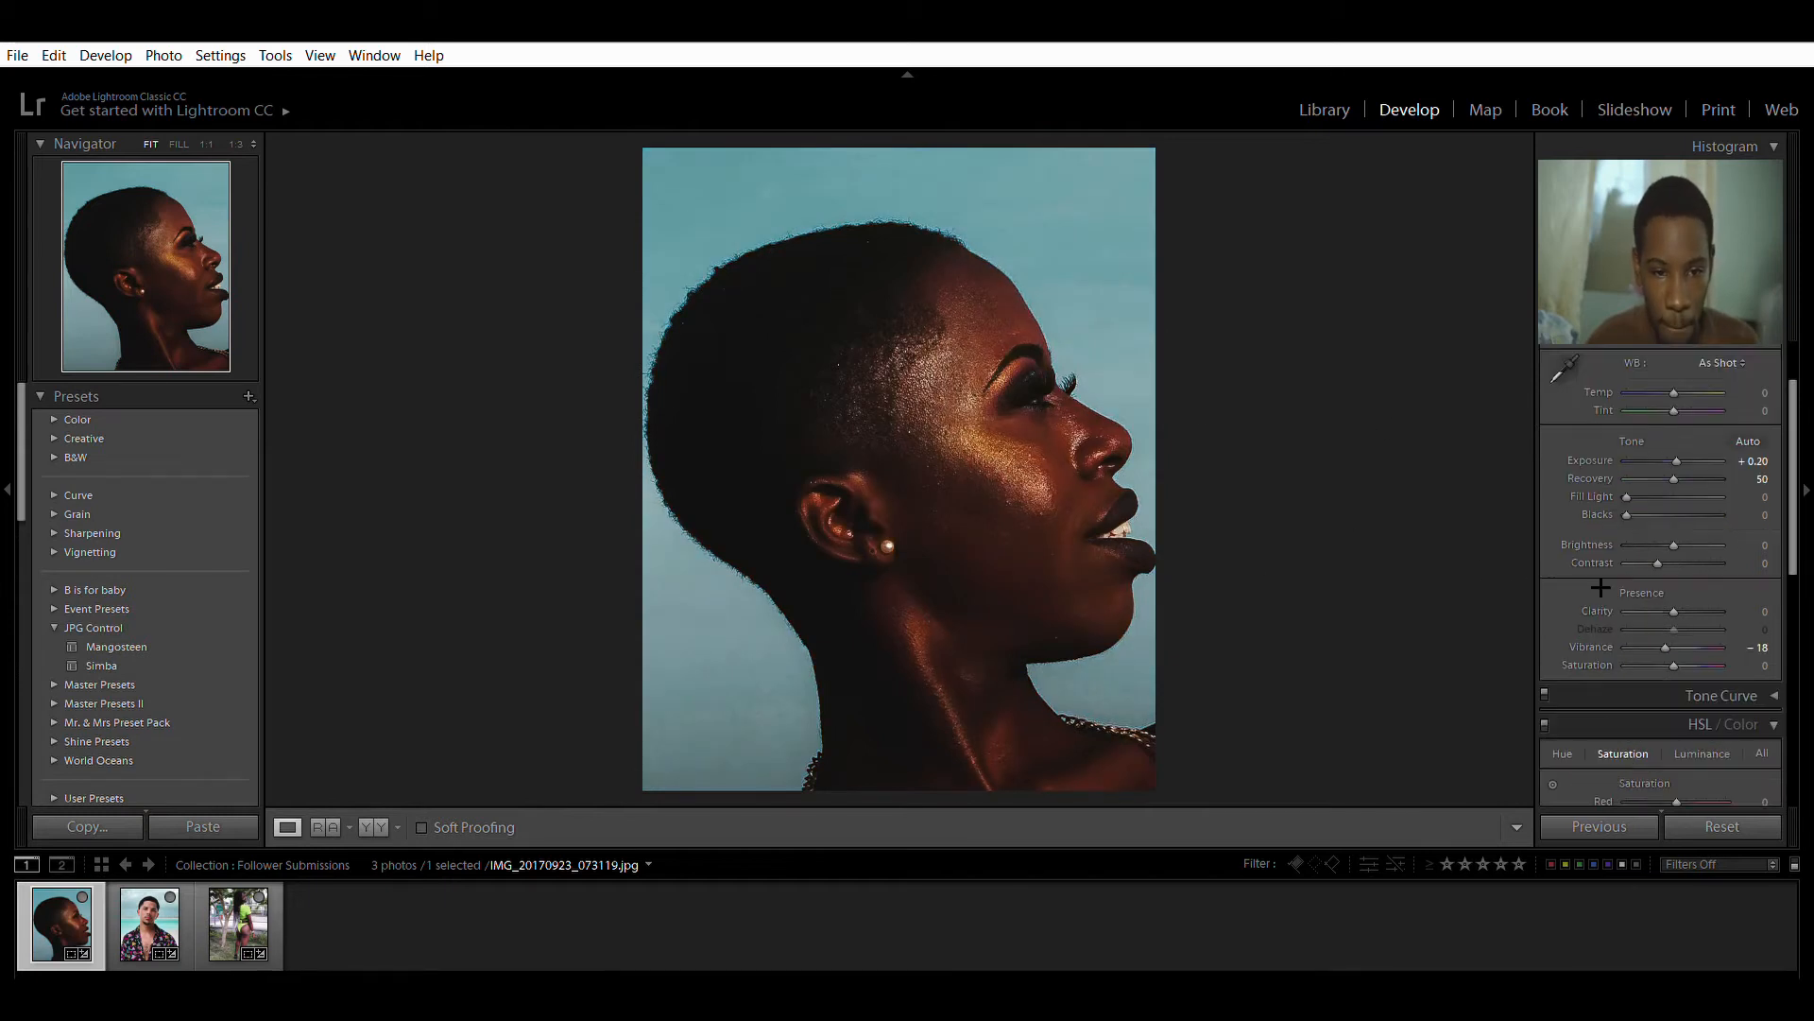
pyautogui.scroll(-3, 1597, 557)
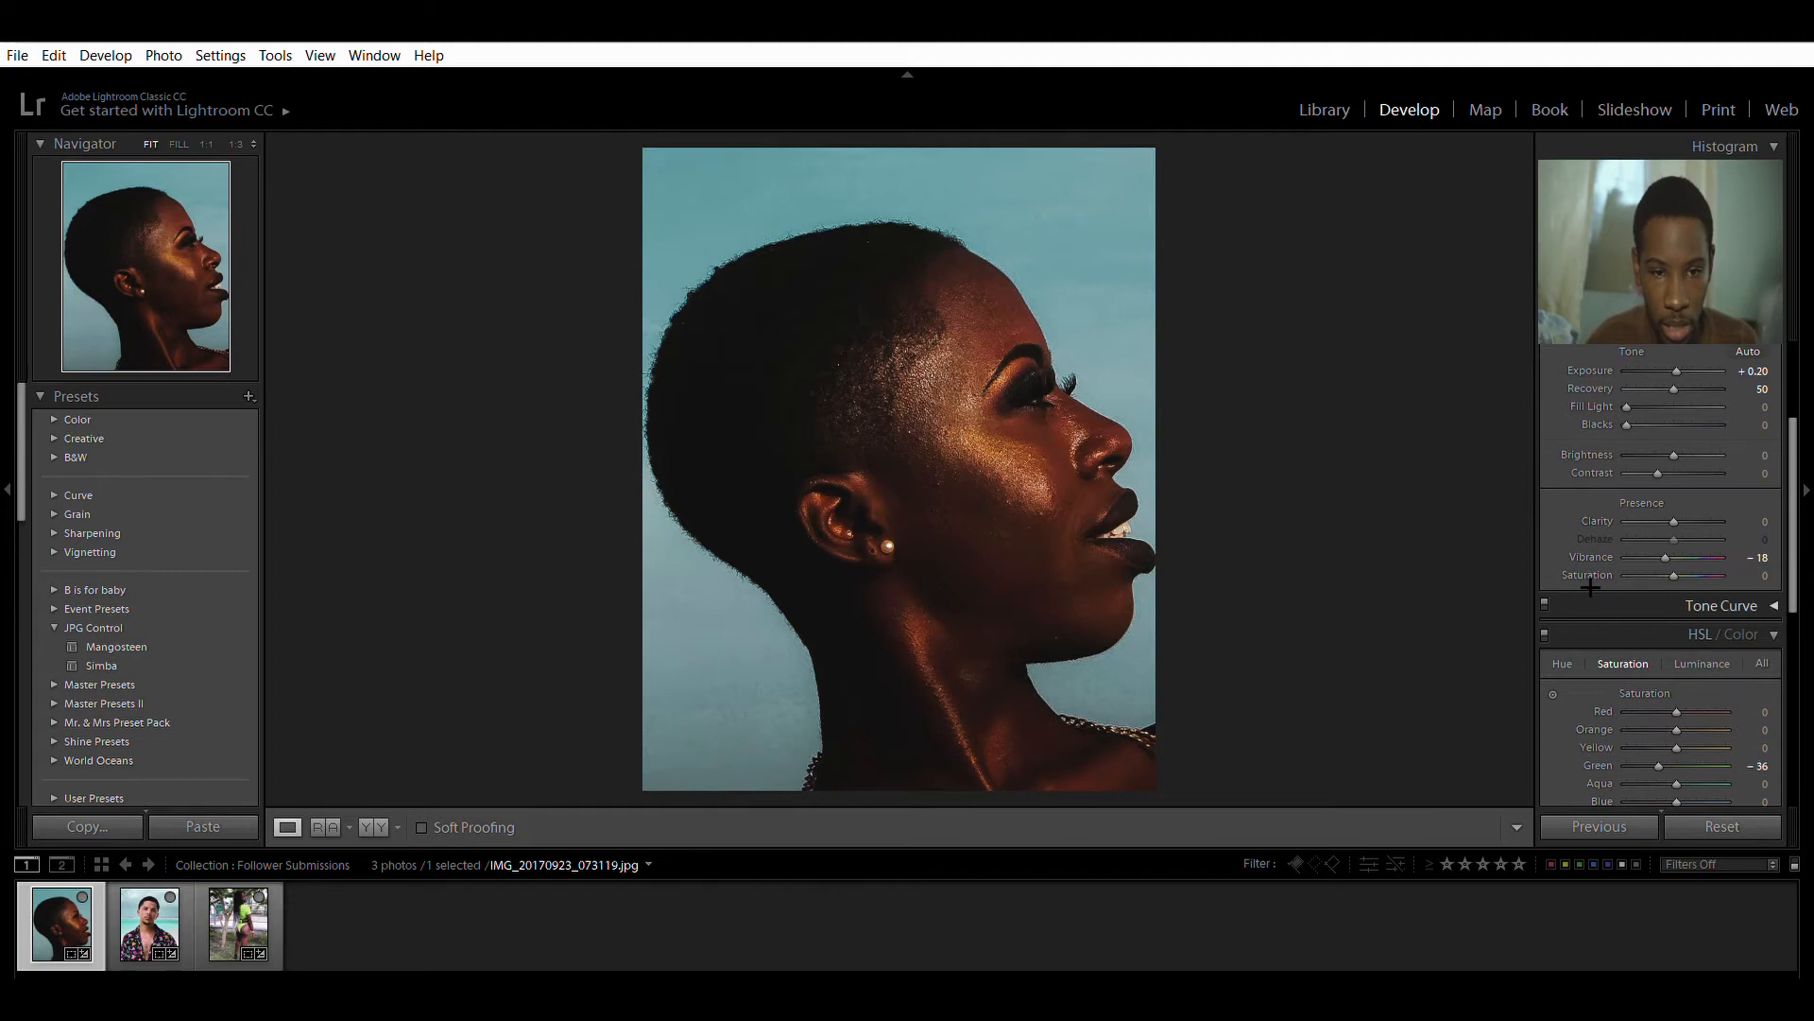
pyautogui.scroll(-2, 1597, 546)
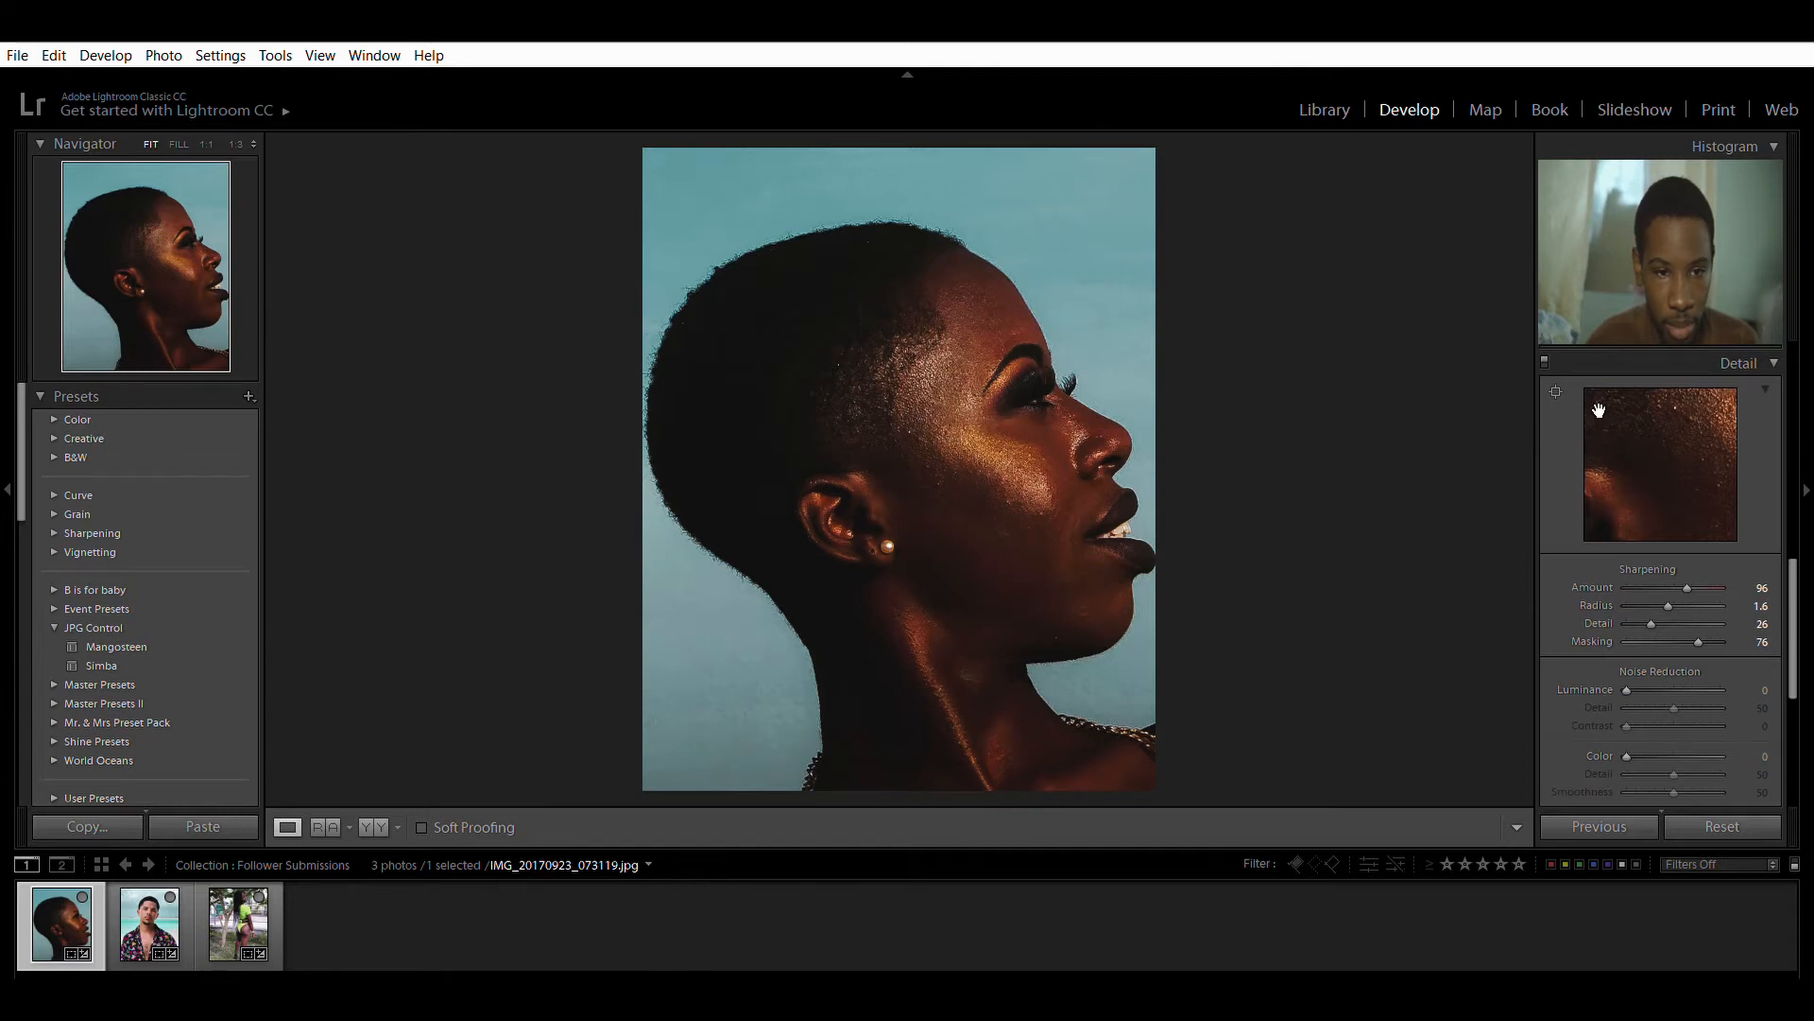
pyautogui.click(1557, 390)
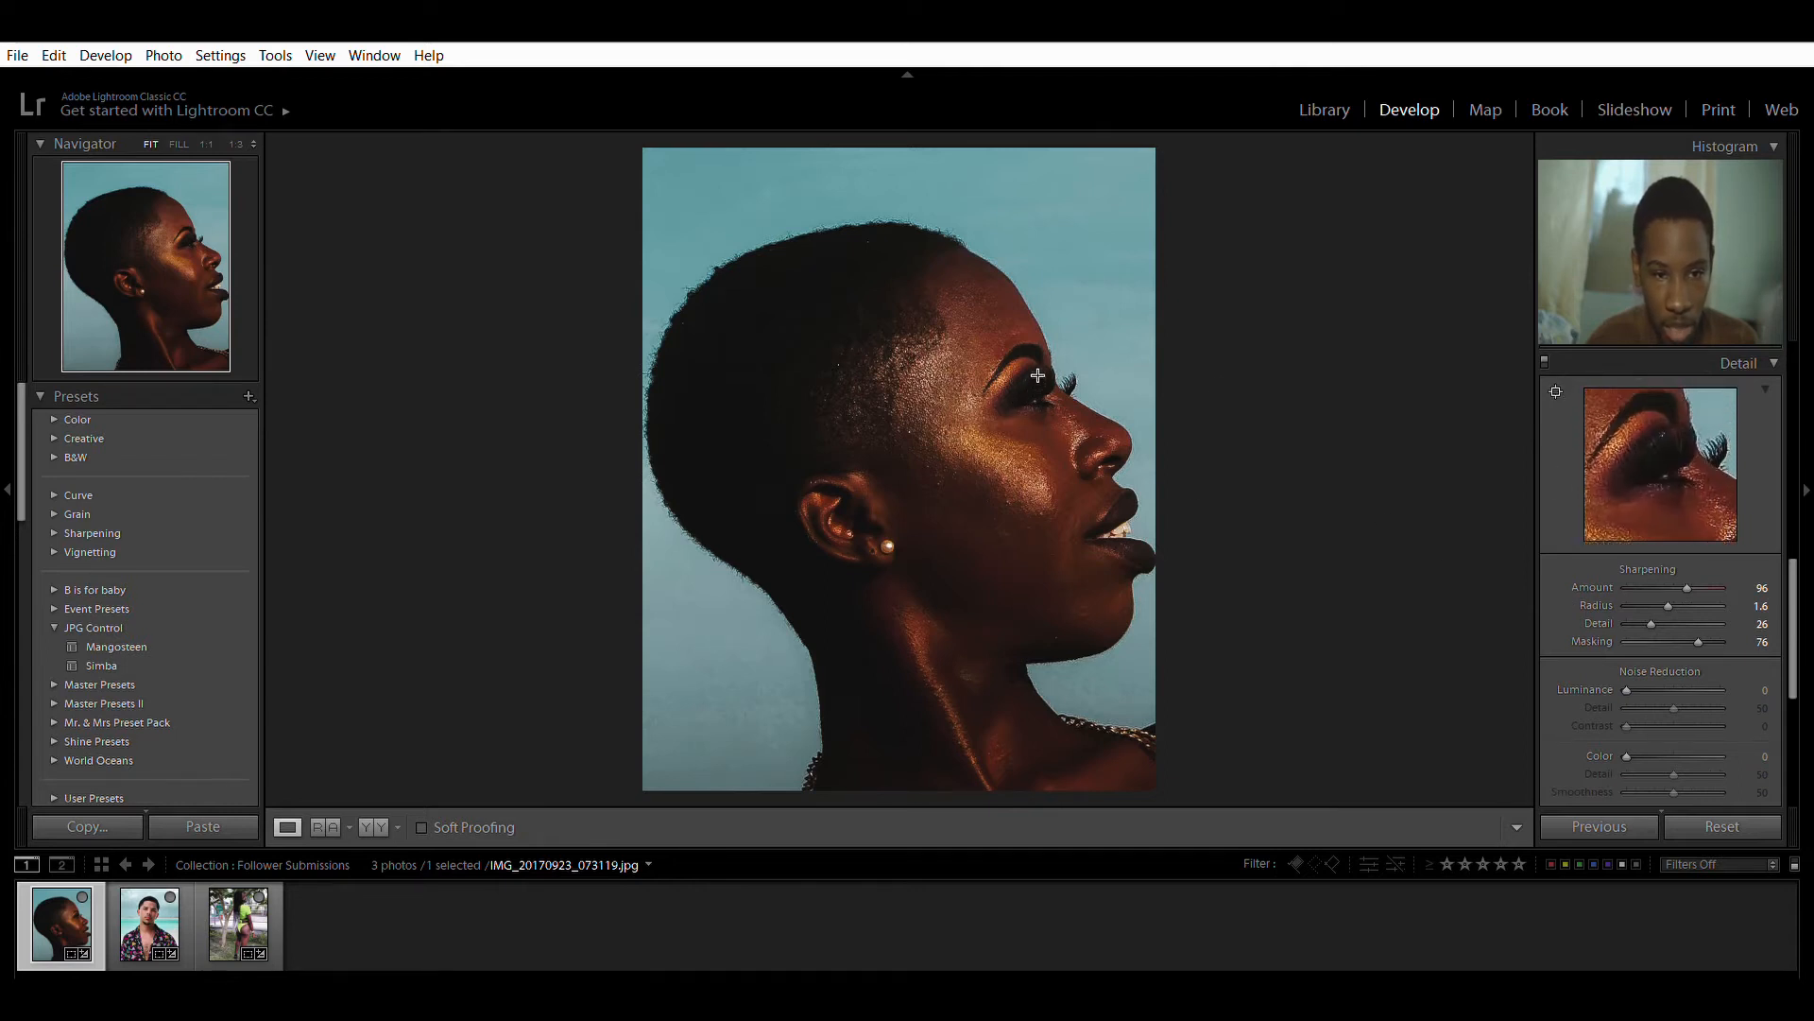
pyautogui.click(1091, 496)
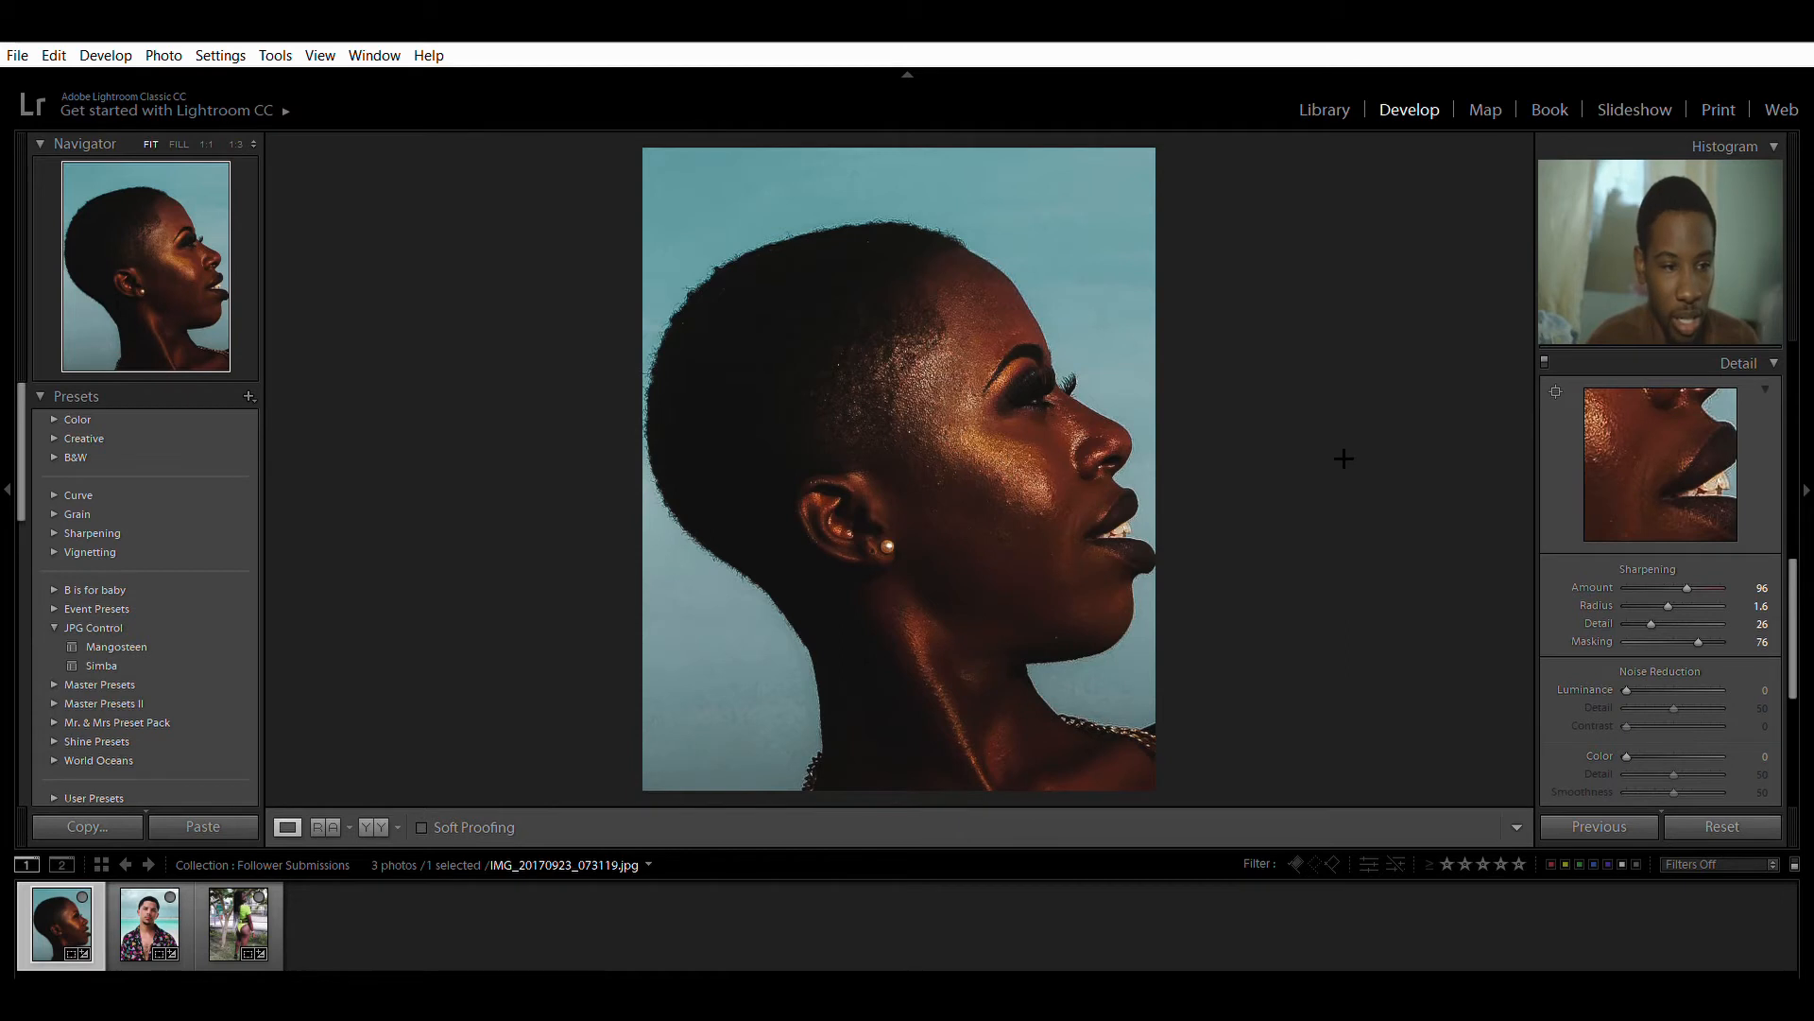
# Step: Compare the beach portrait IMG_4775.jpeg with its Tone Curve adjustment turned off and on again, and collapse the Detail, Tone Curve and HSL settings
pyautogui.click(161, 911)
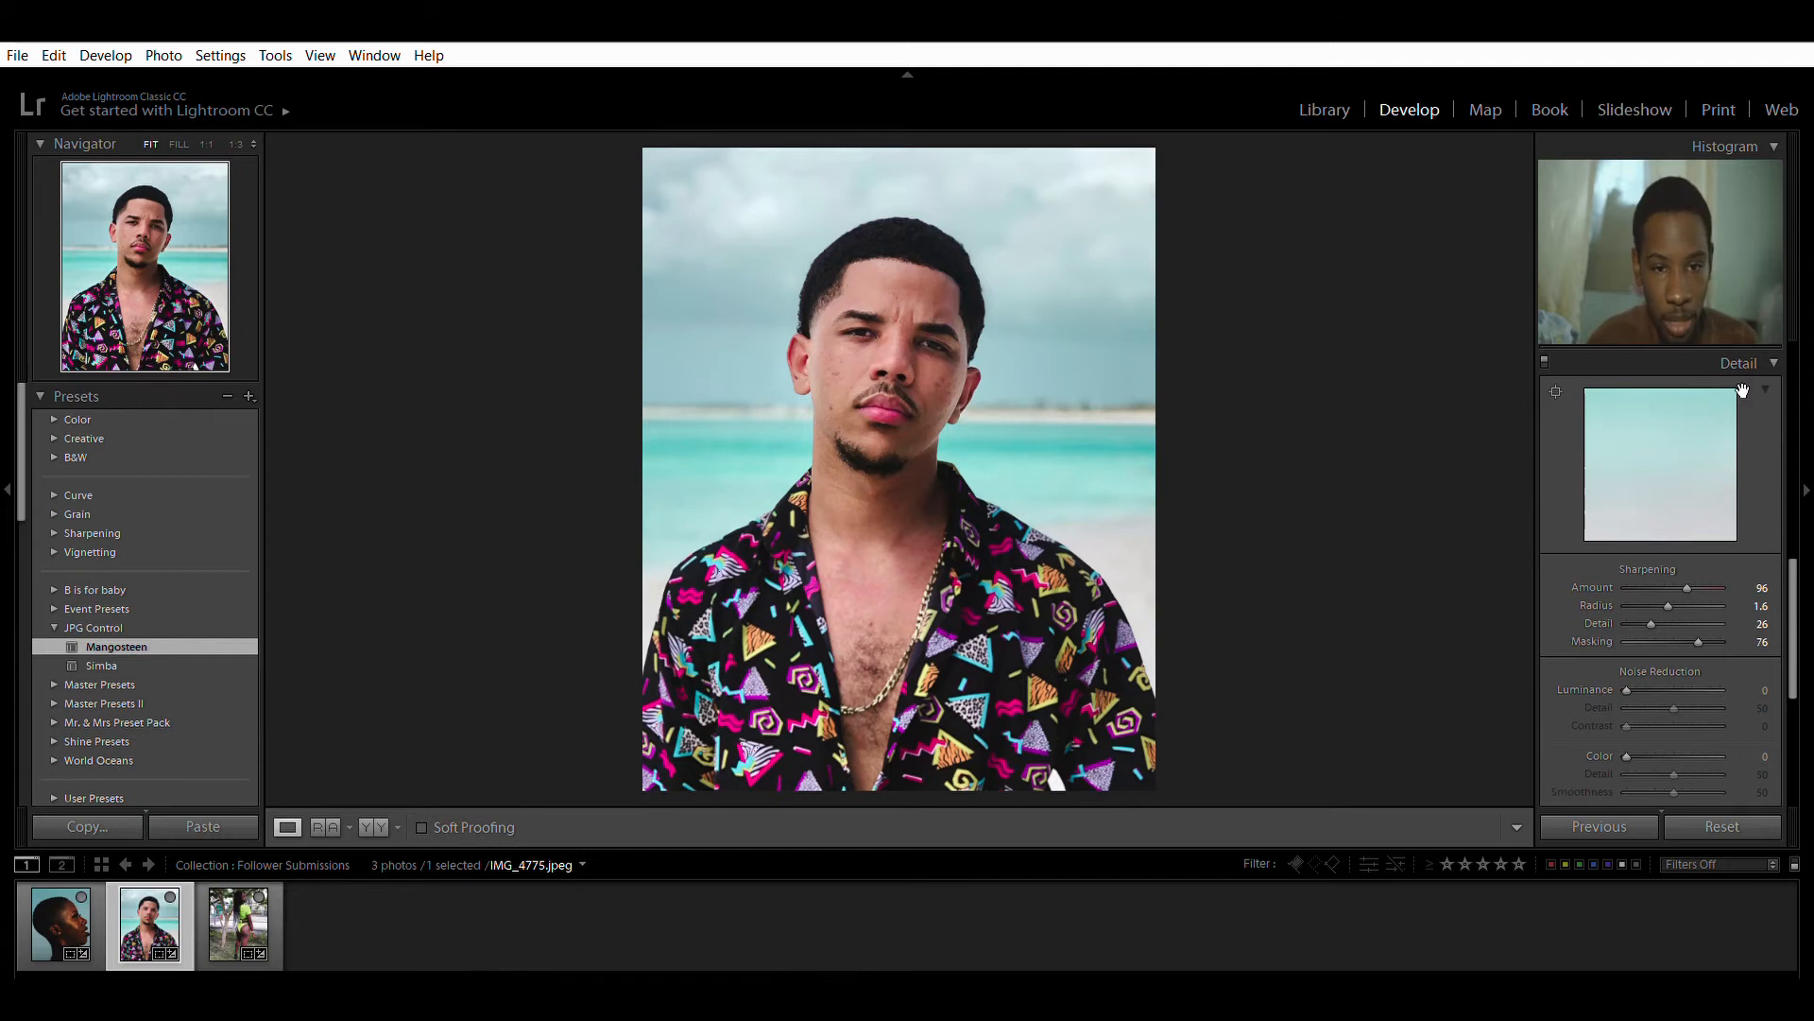
pyautogui.click(1659, 363)
pyautogui.scroll(3, 1597, 537)
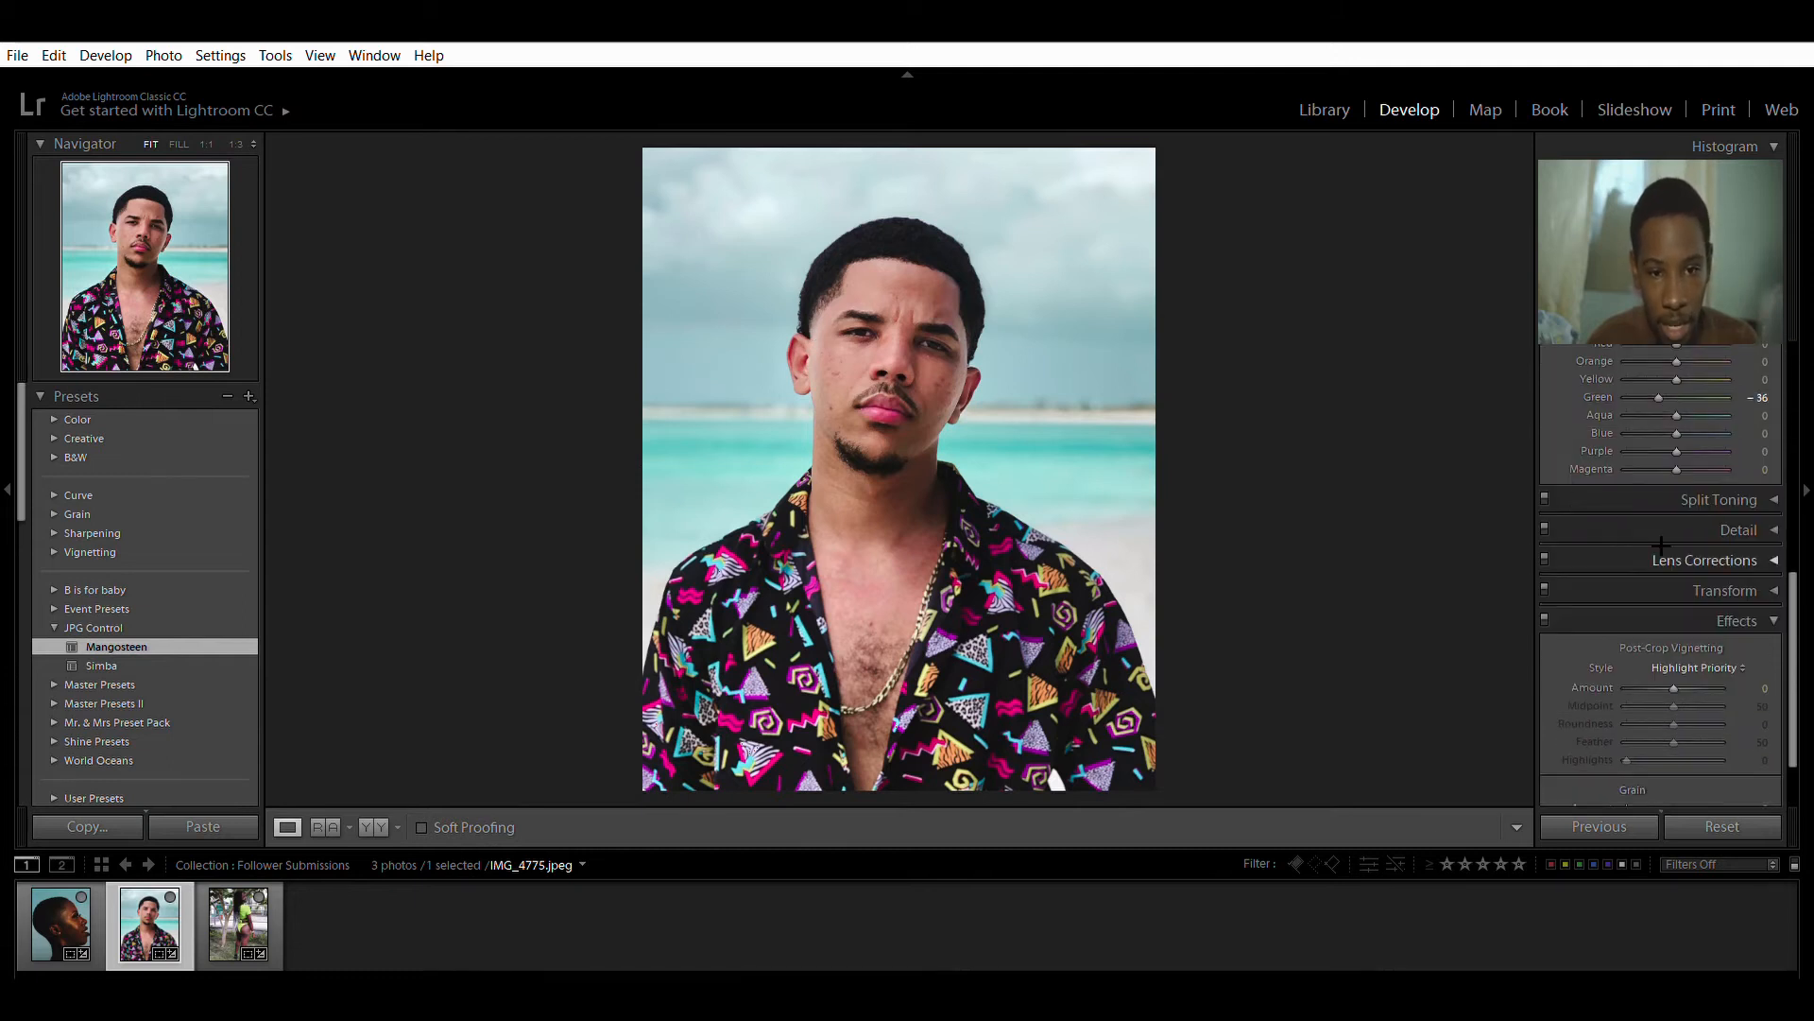
pyautogui.scroll(-2, 1733, 659)
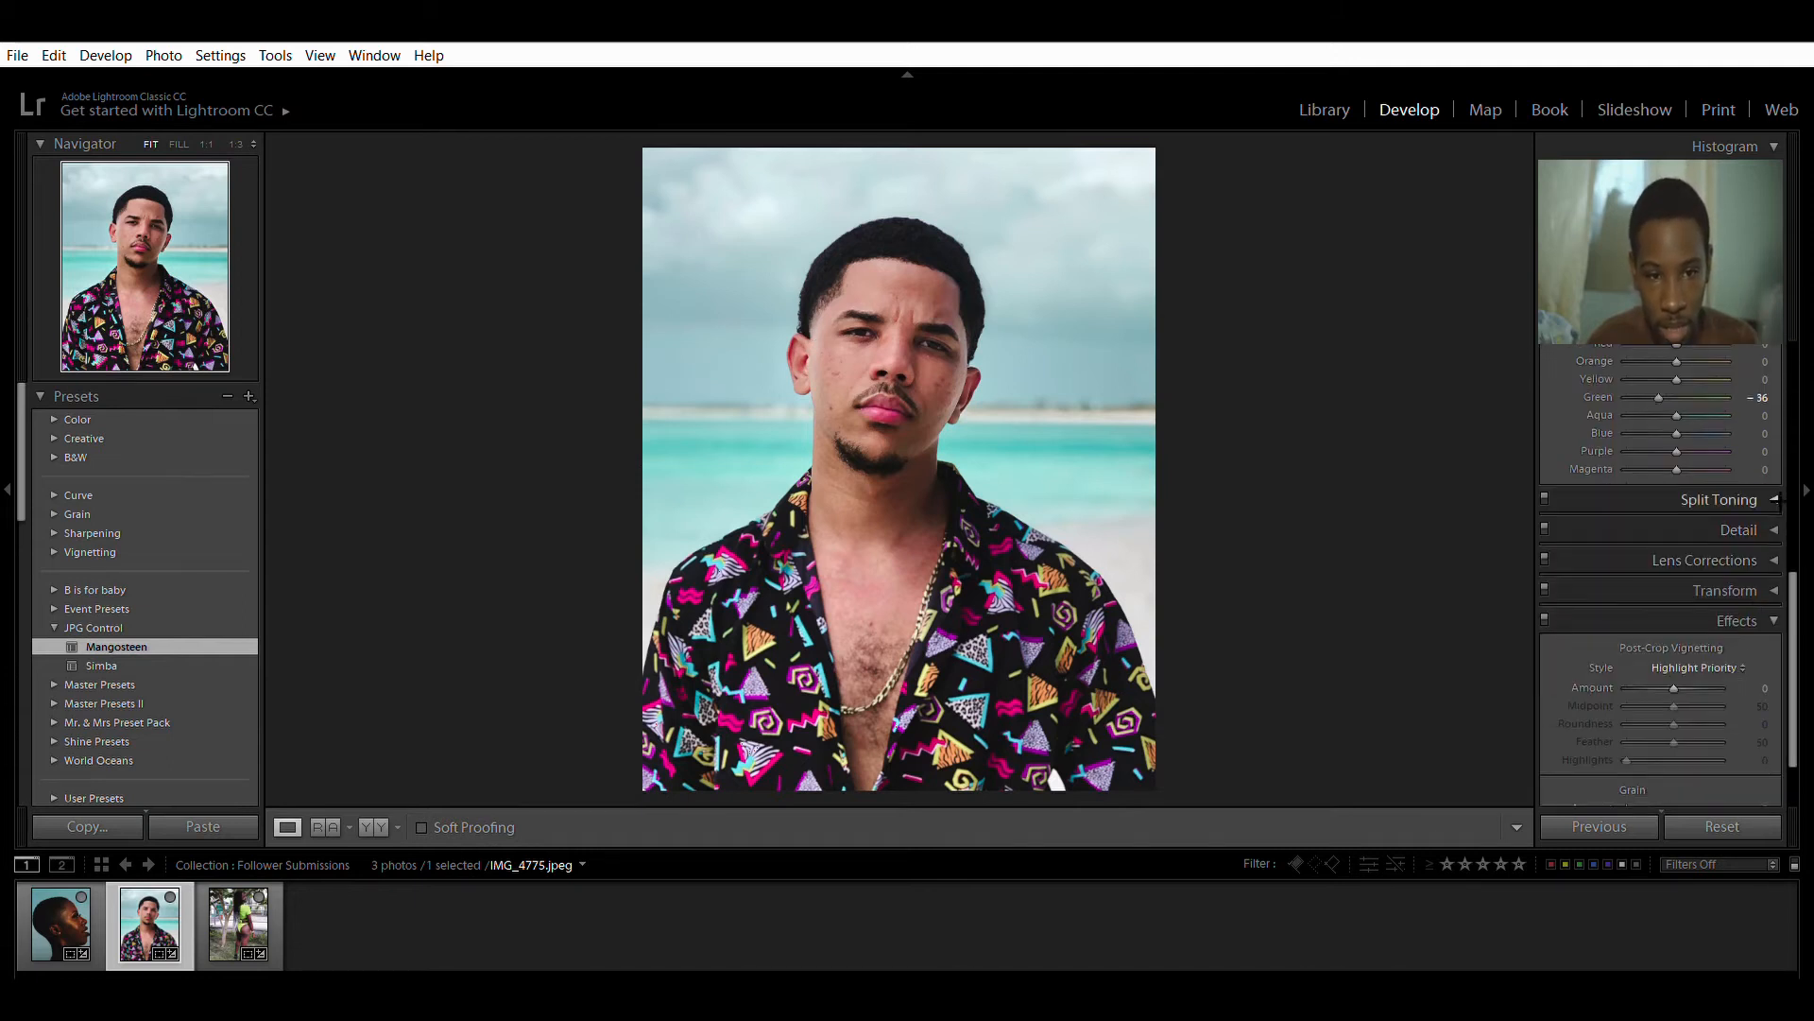
pyautogui.scroll(3, 1775, 510)
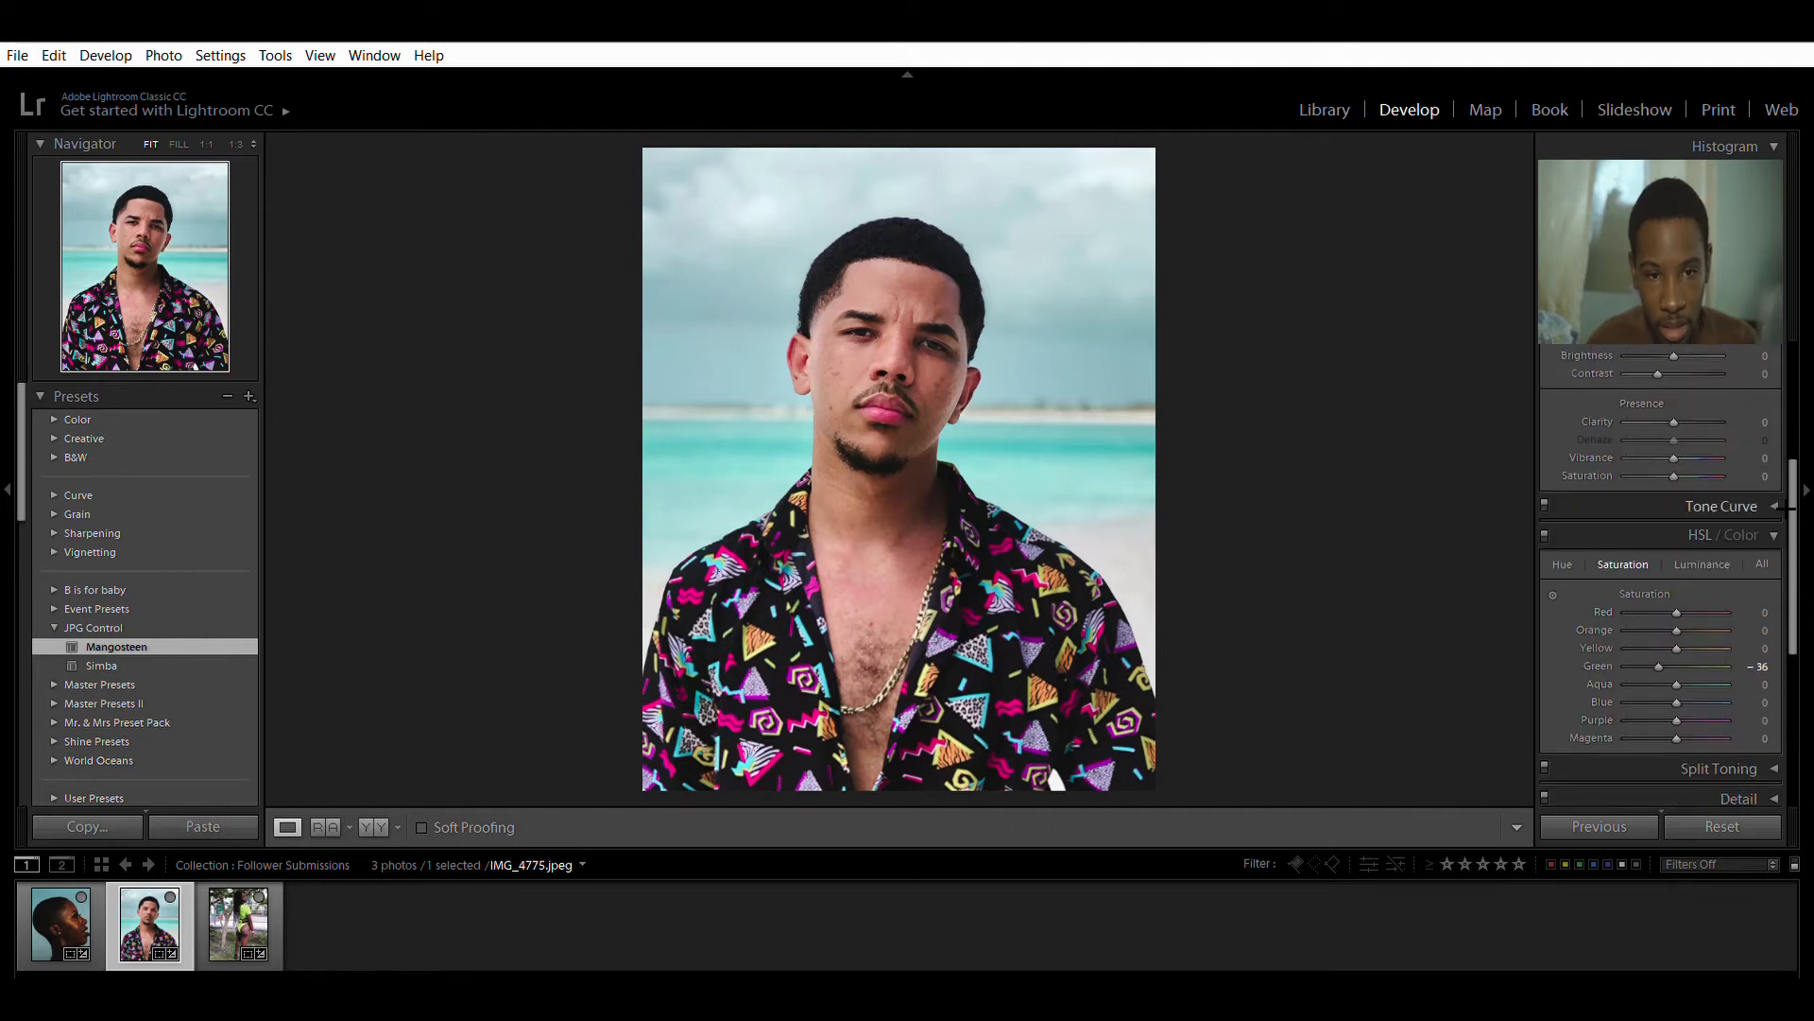
pyautogui.click(1775, 507)
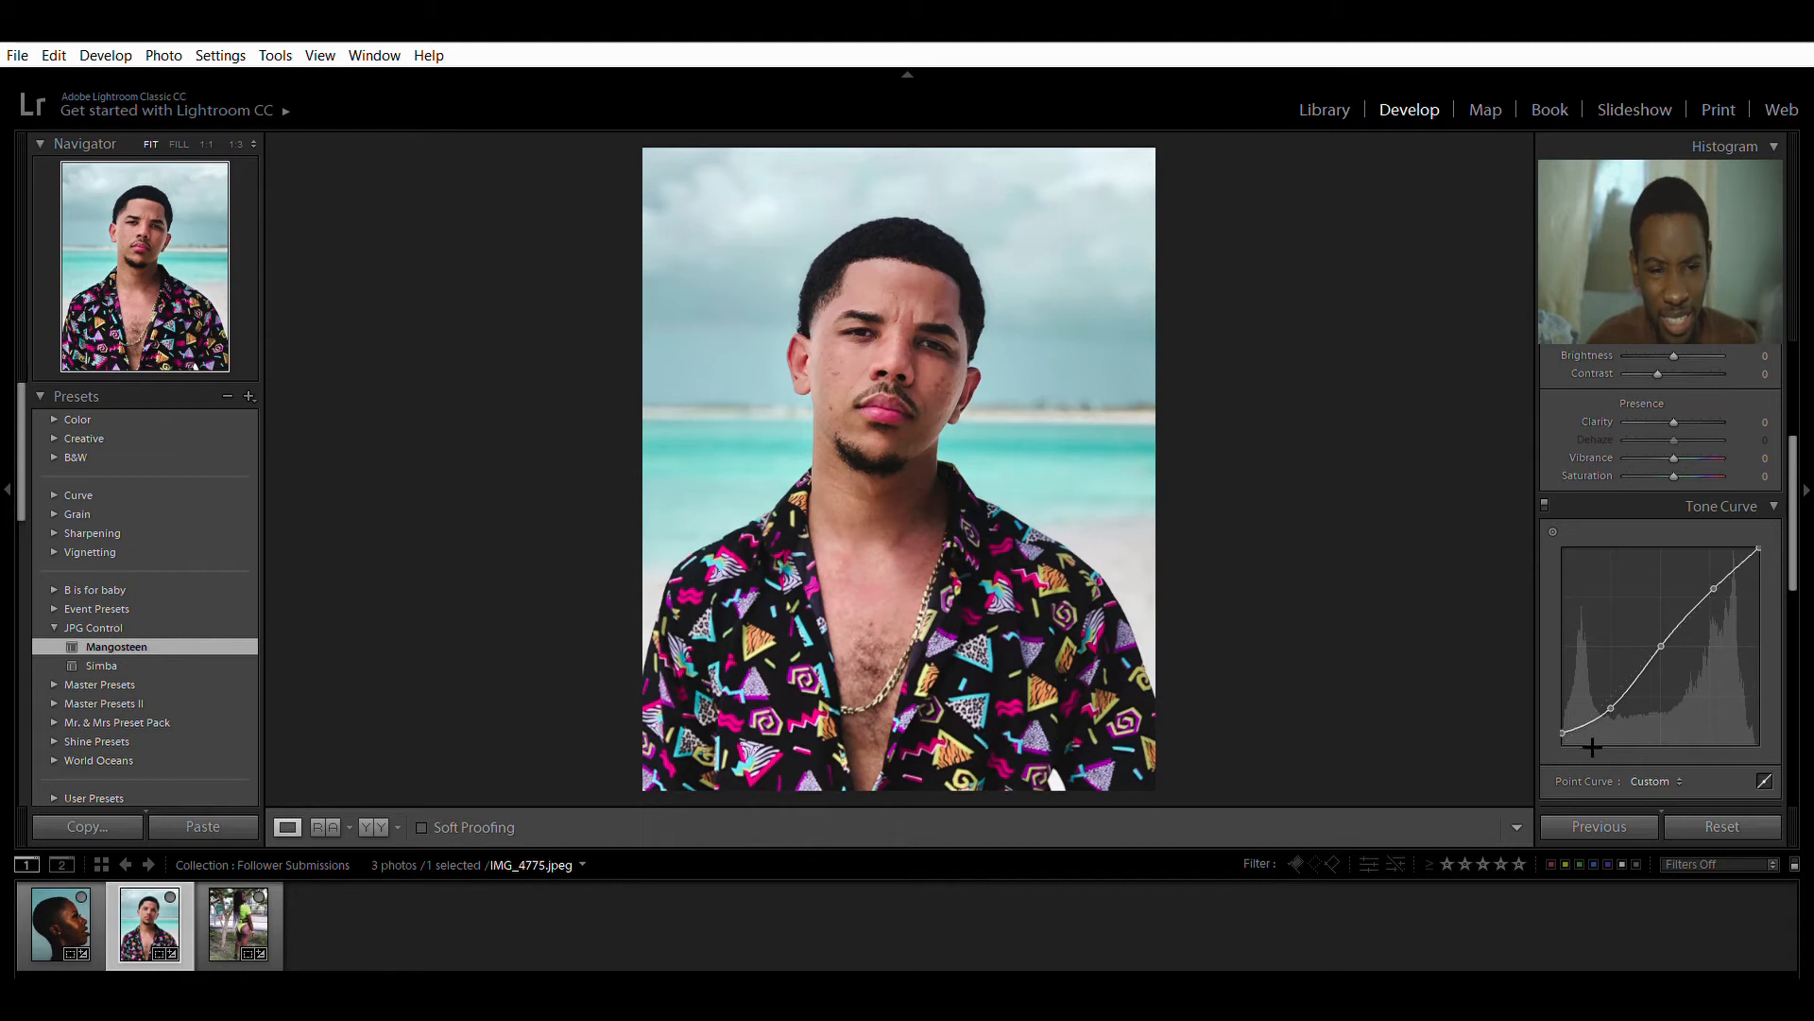
pyautogui.click(1546, 504)
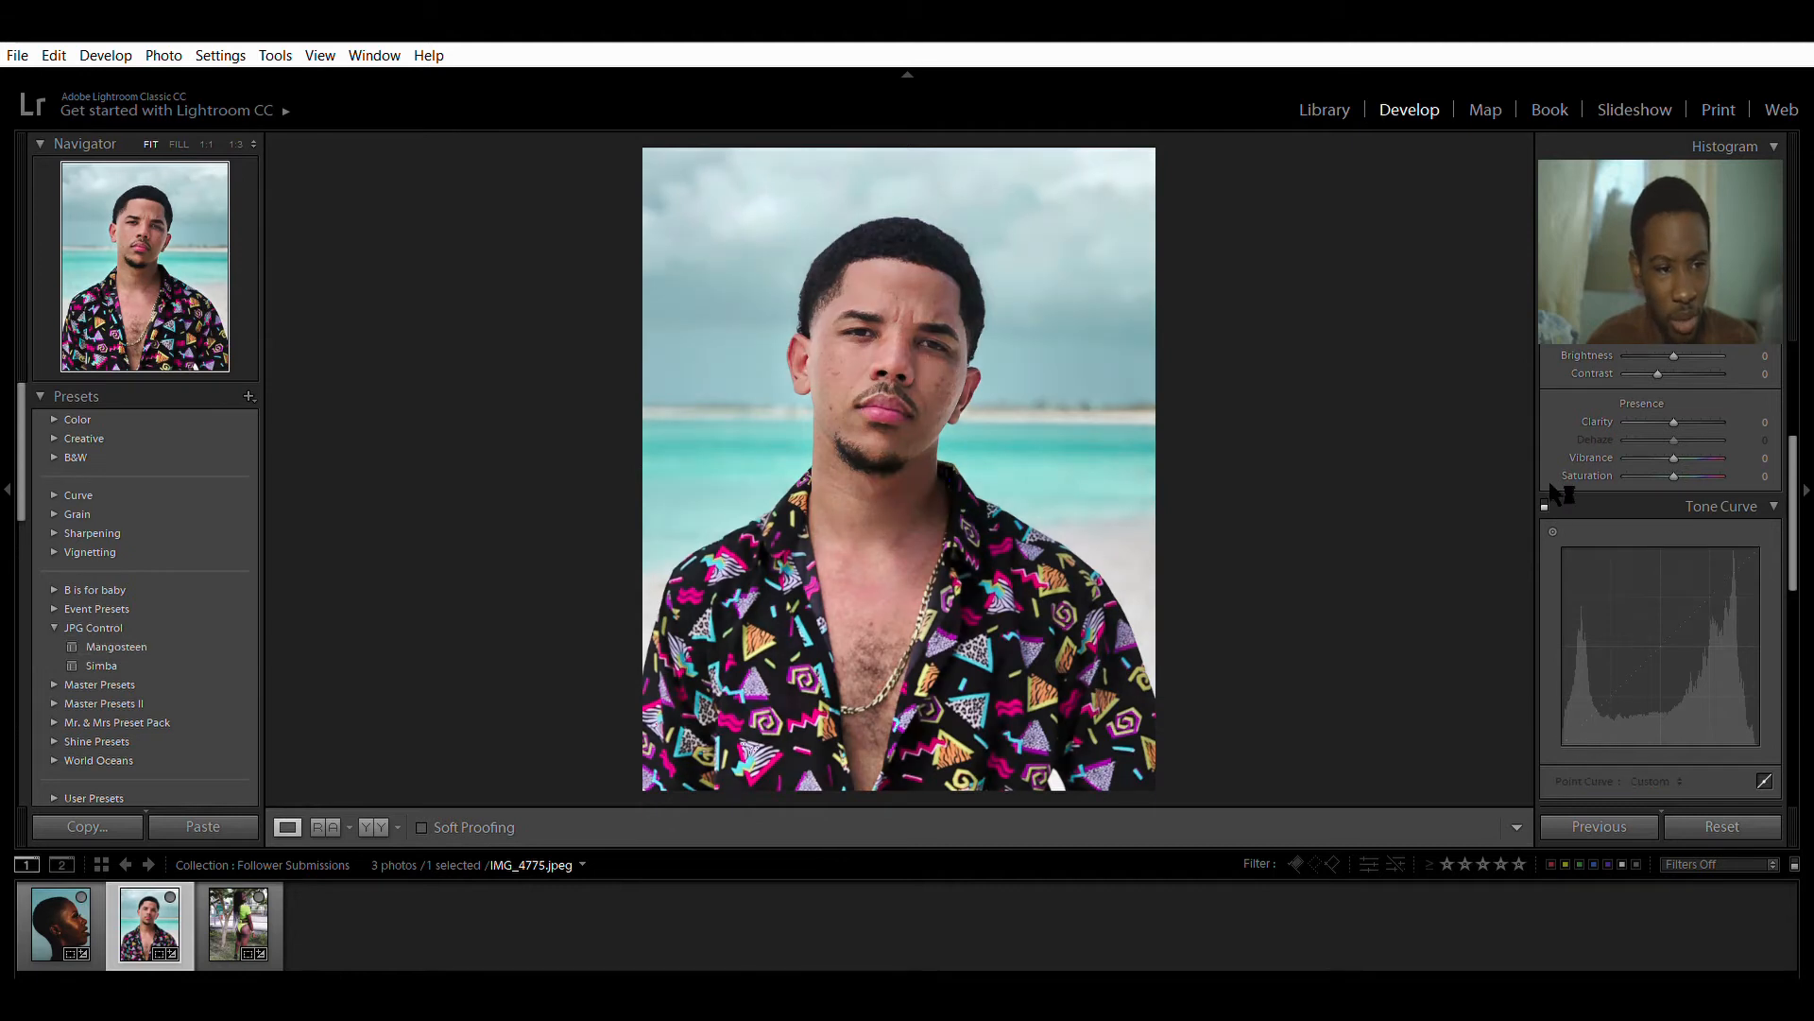
pyautogui.click(1545, 504)
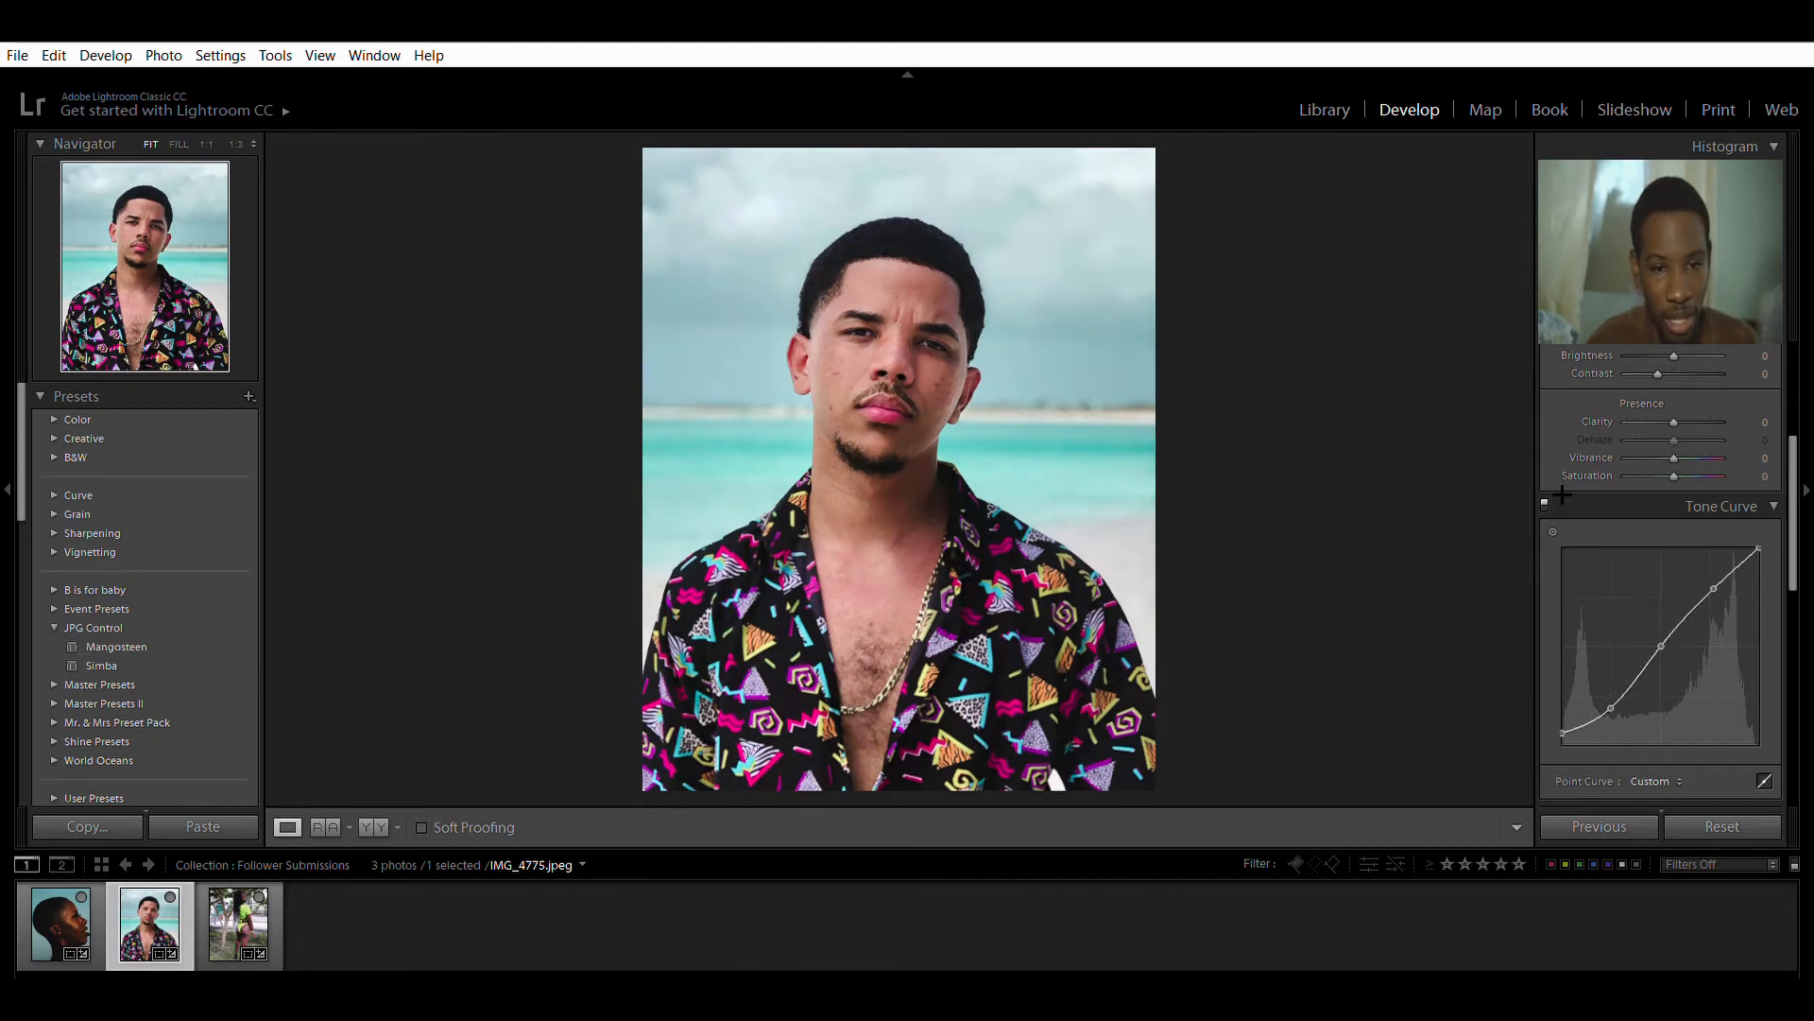
pyautogui.click(1780, 505)
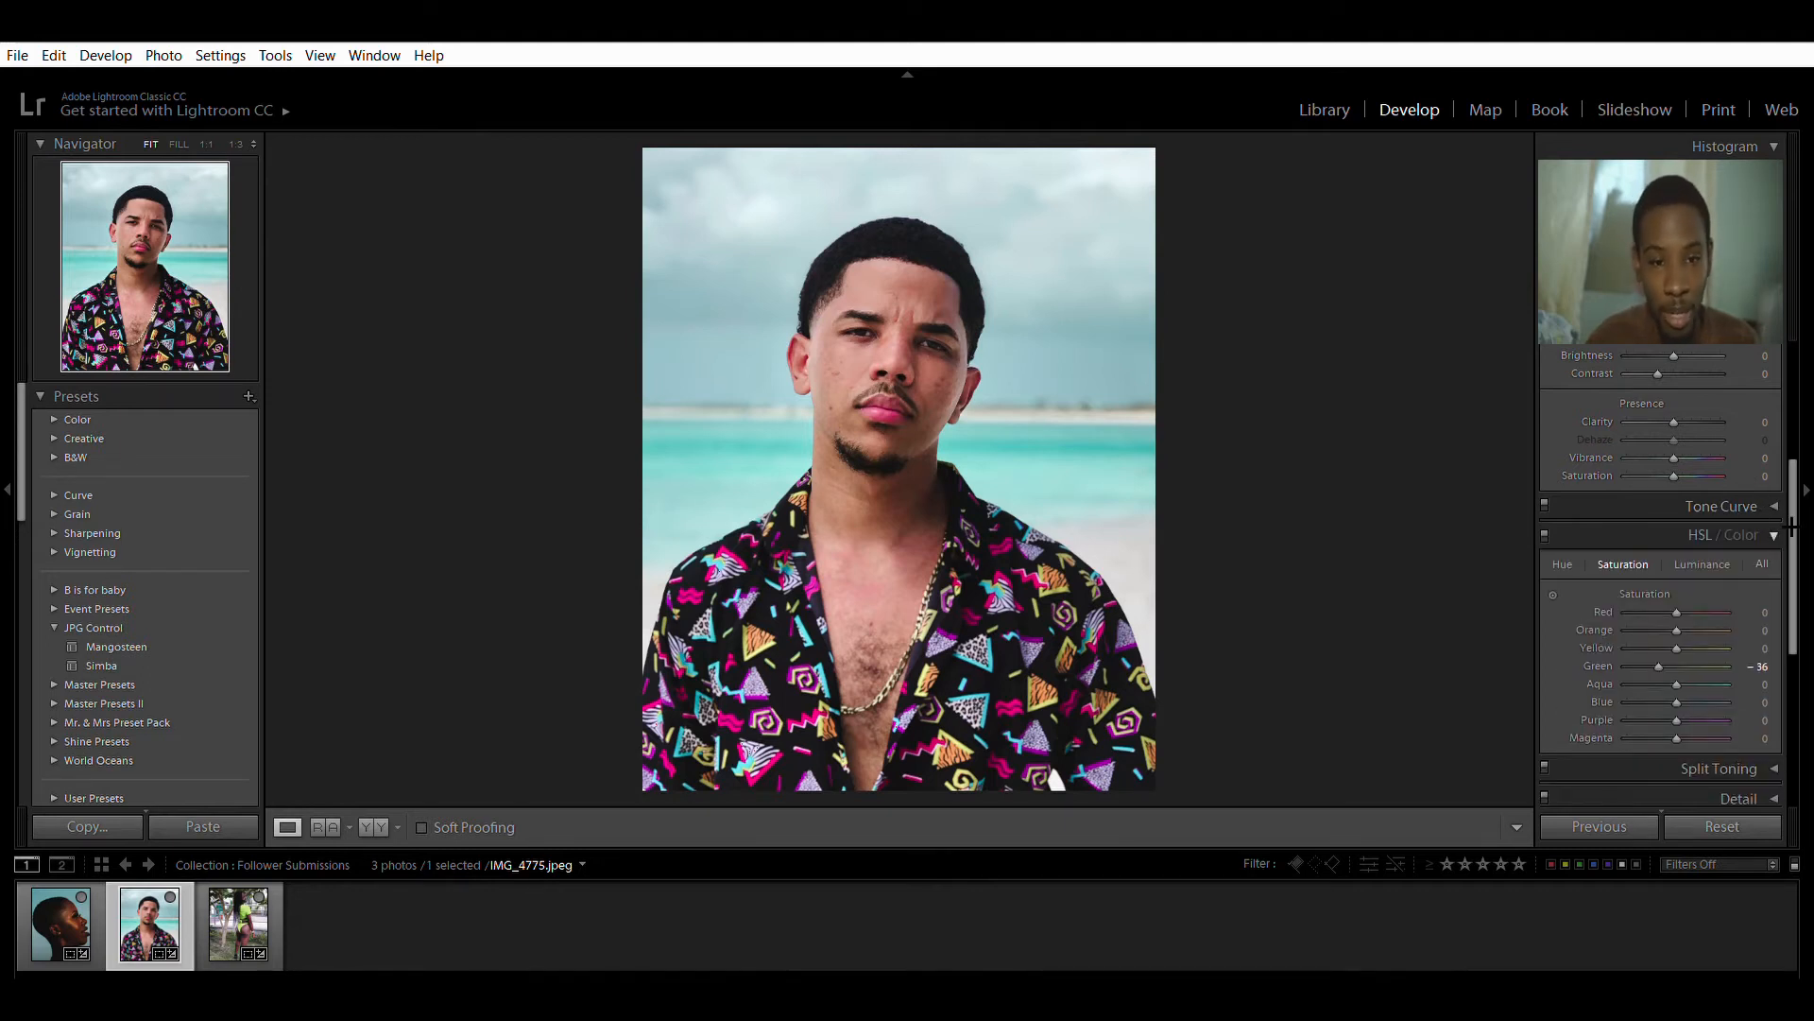
pyautogui.click(1781, 532)
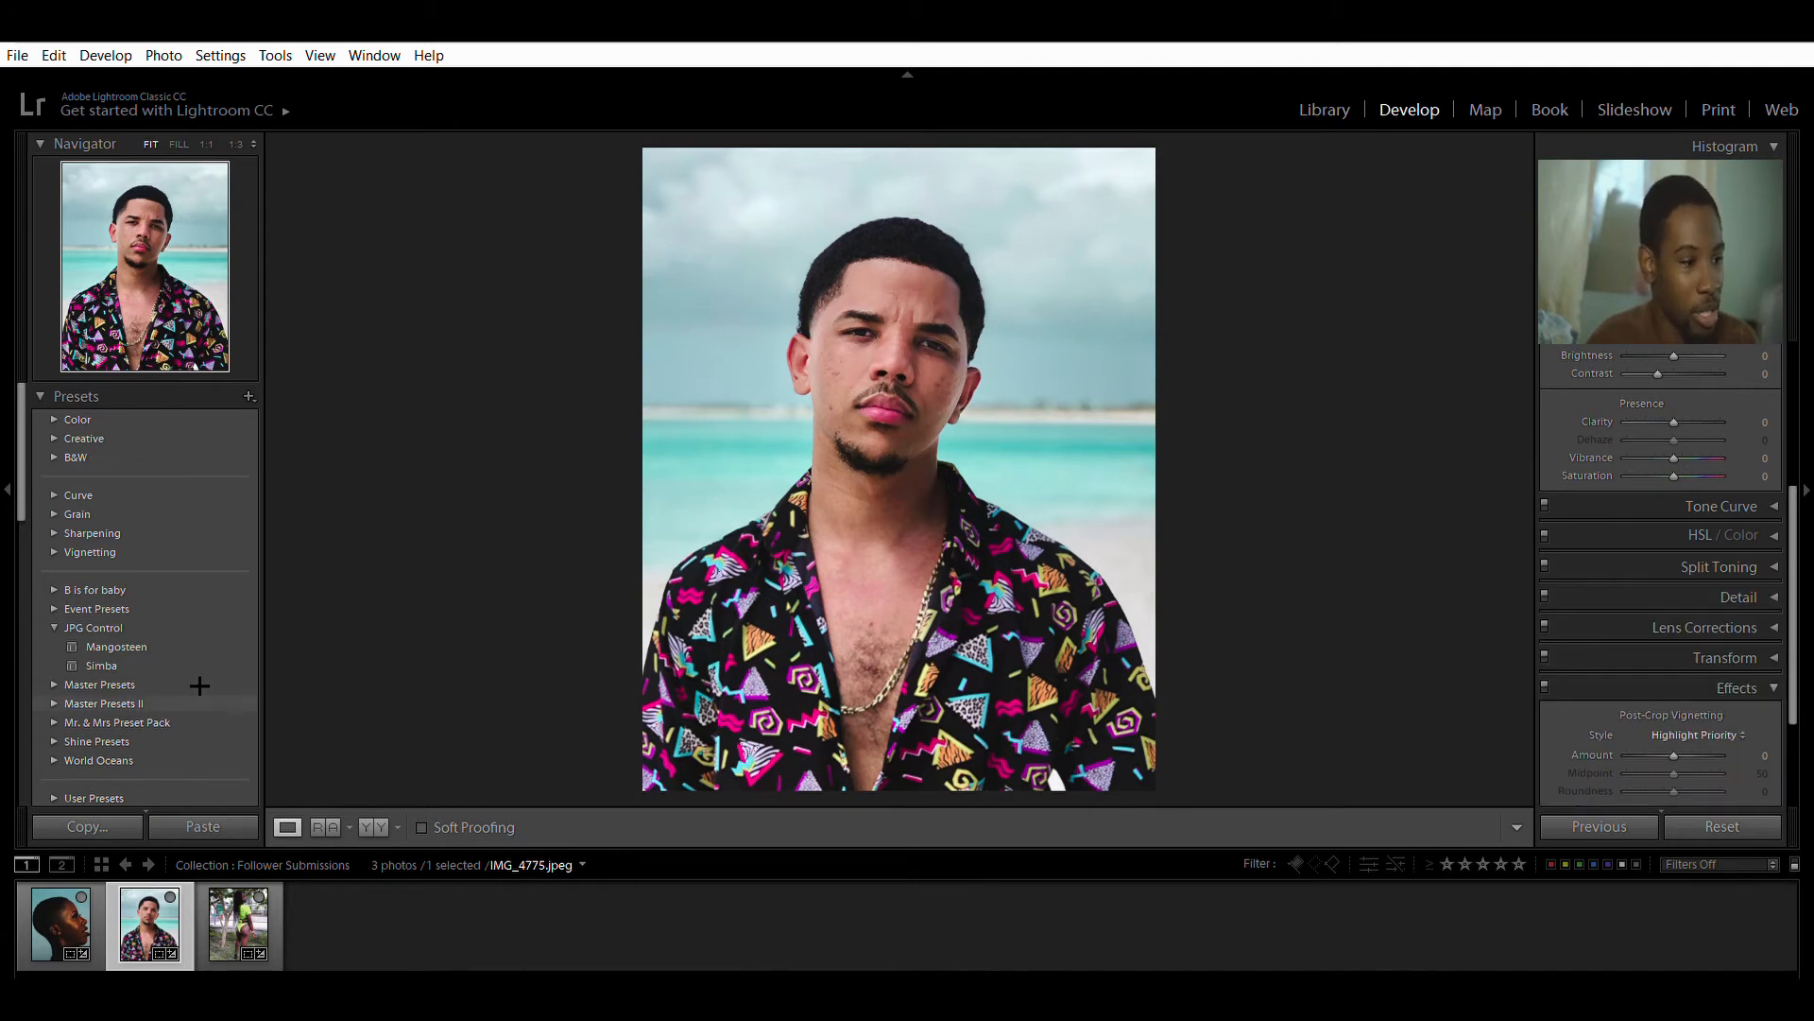
# Step: Preview the Southhaven Beach preset from the World Oceans group on the beach portrait
pyautogui.click(71, 755)
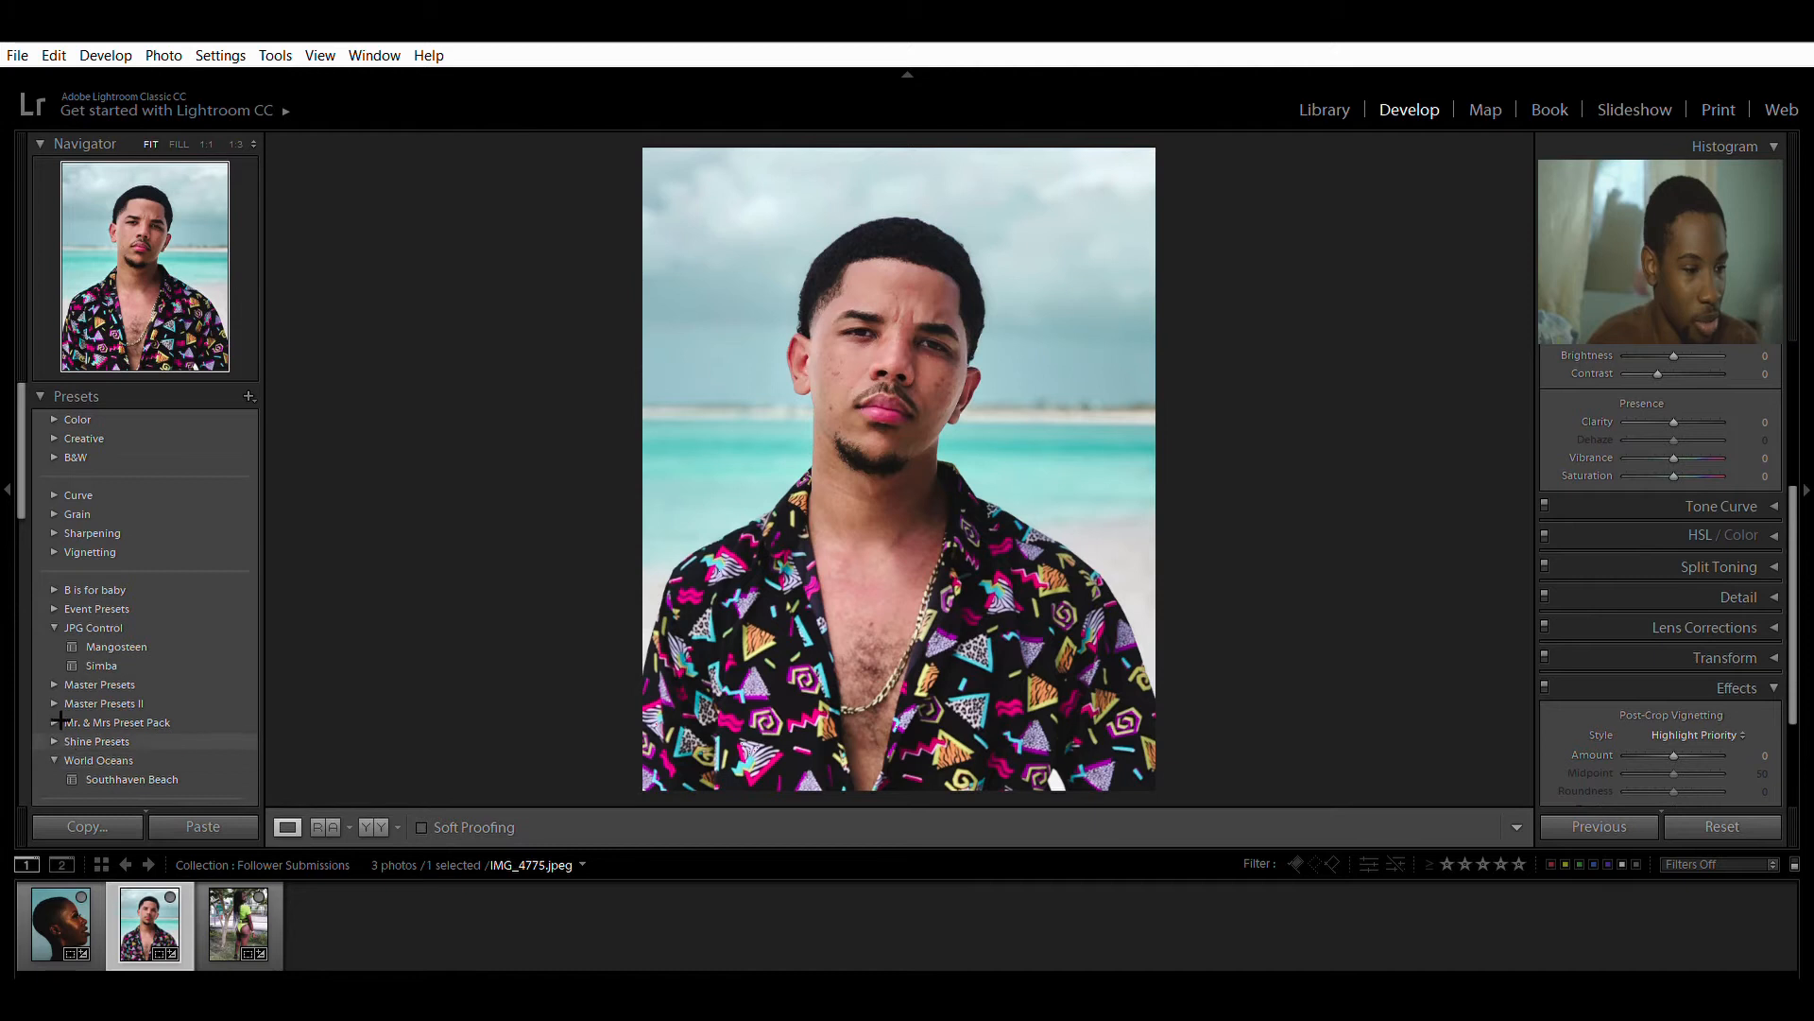
pyautogui.scroll(-2, 62, 739)
pyautogui.click(116, 682)
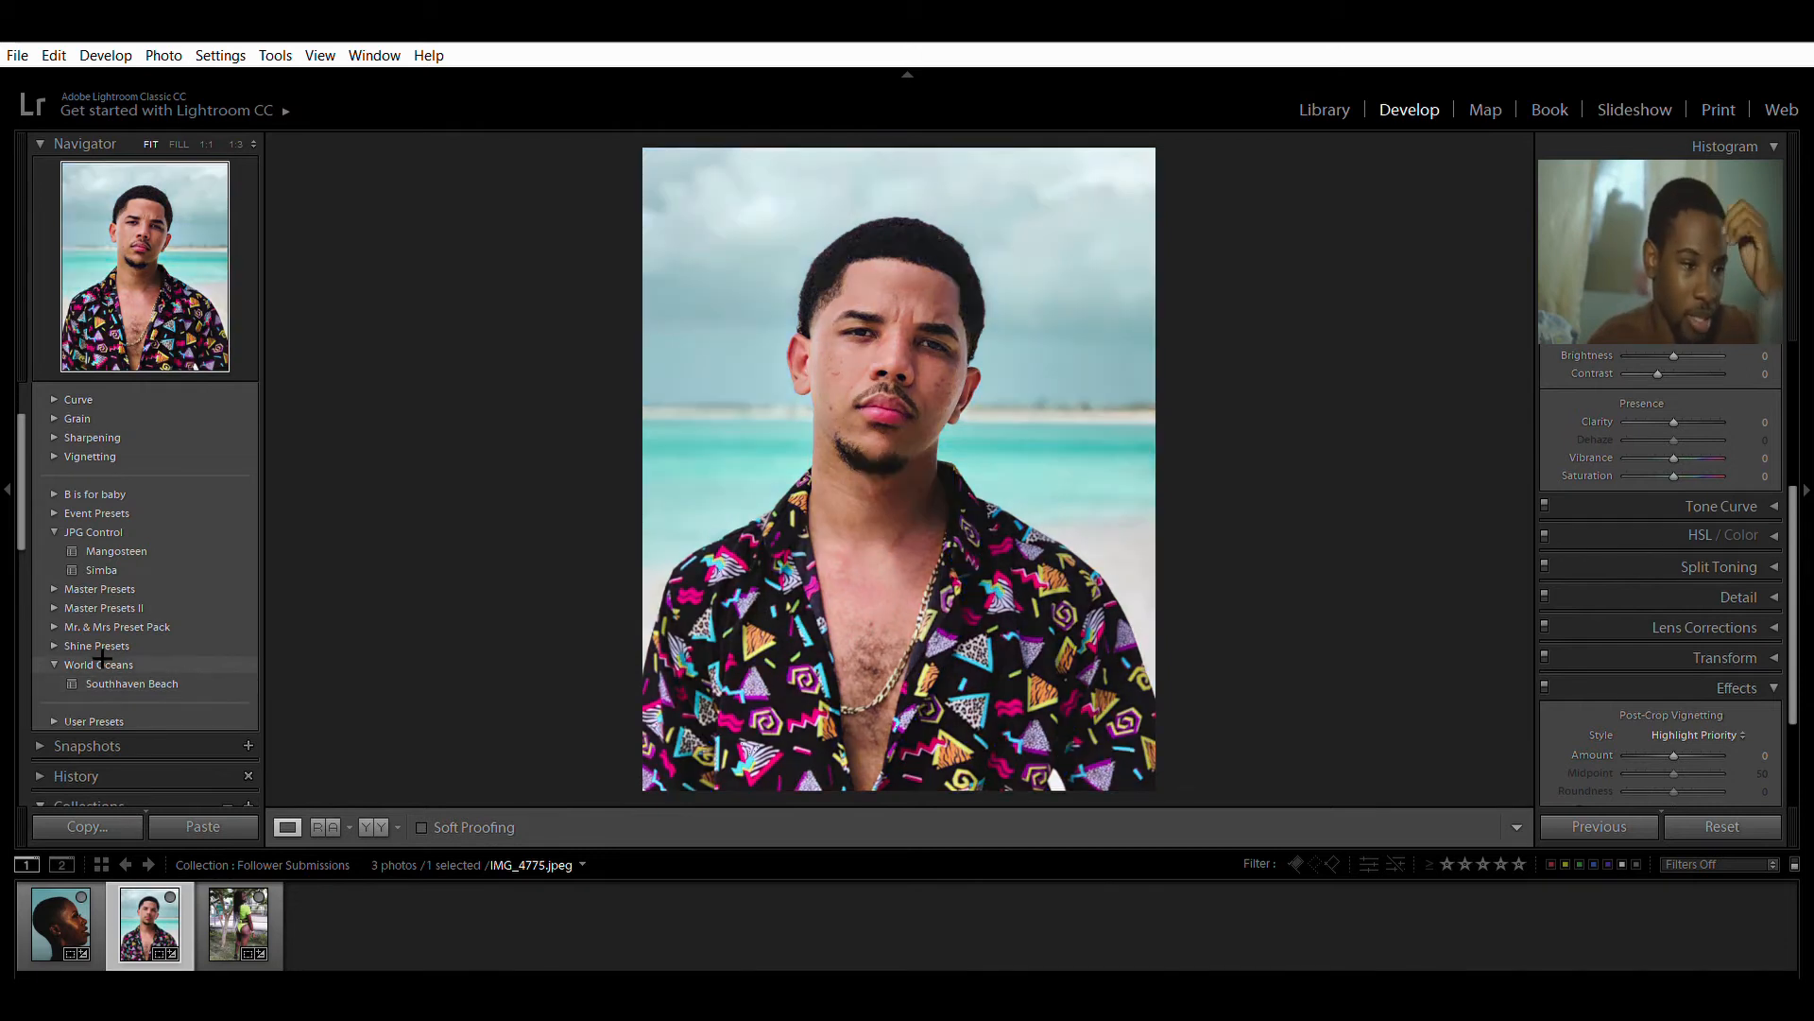
# Step: Collapse the World Oceans preset group
pyautogui.click(69, 659)
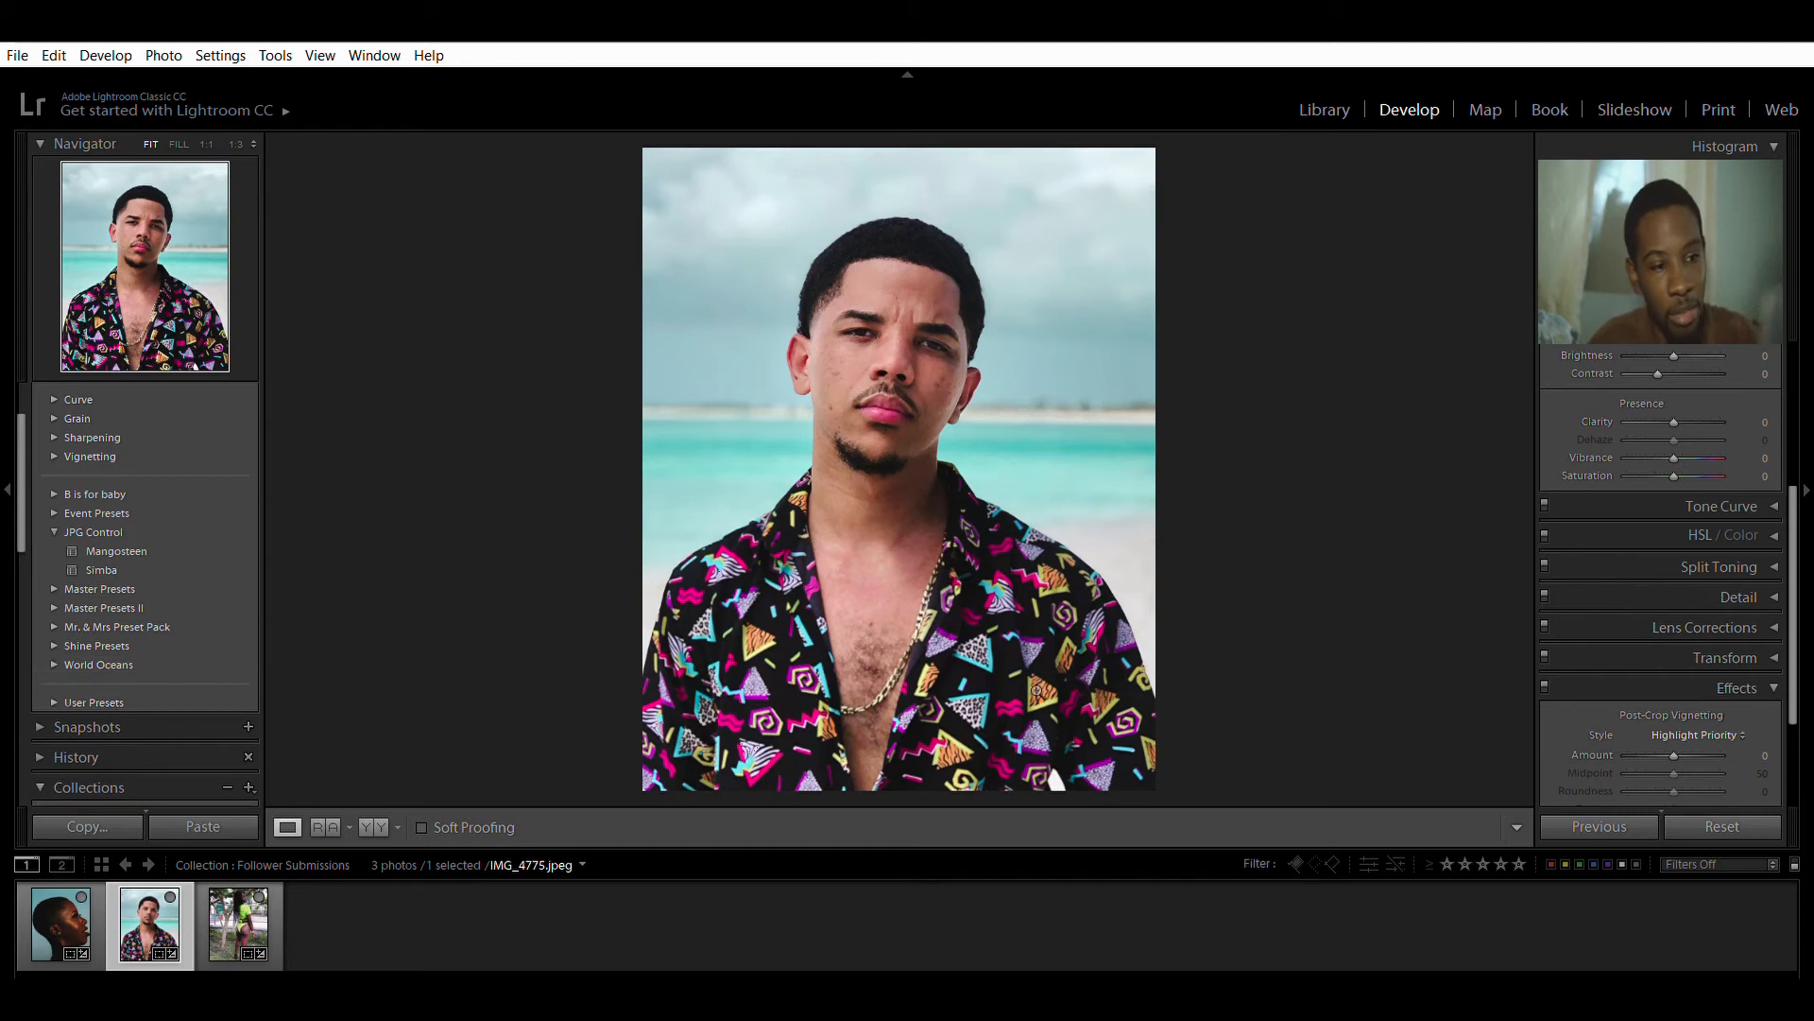
pyautogui.scroll(2, 73, 654)
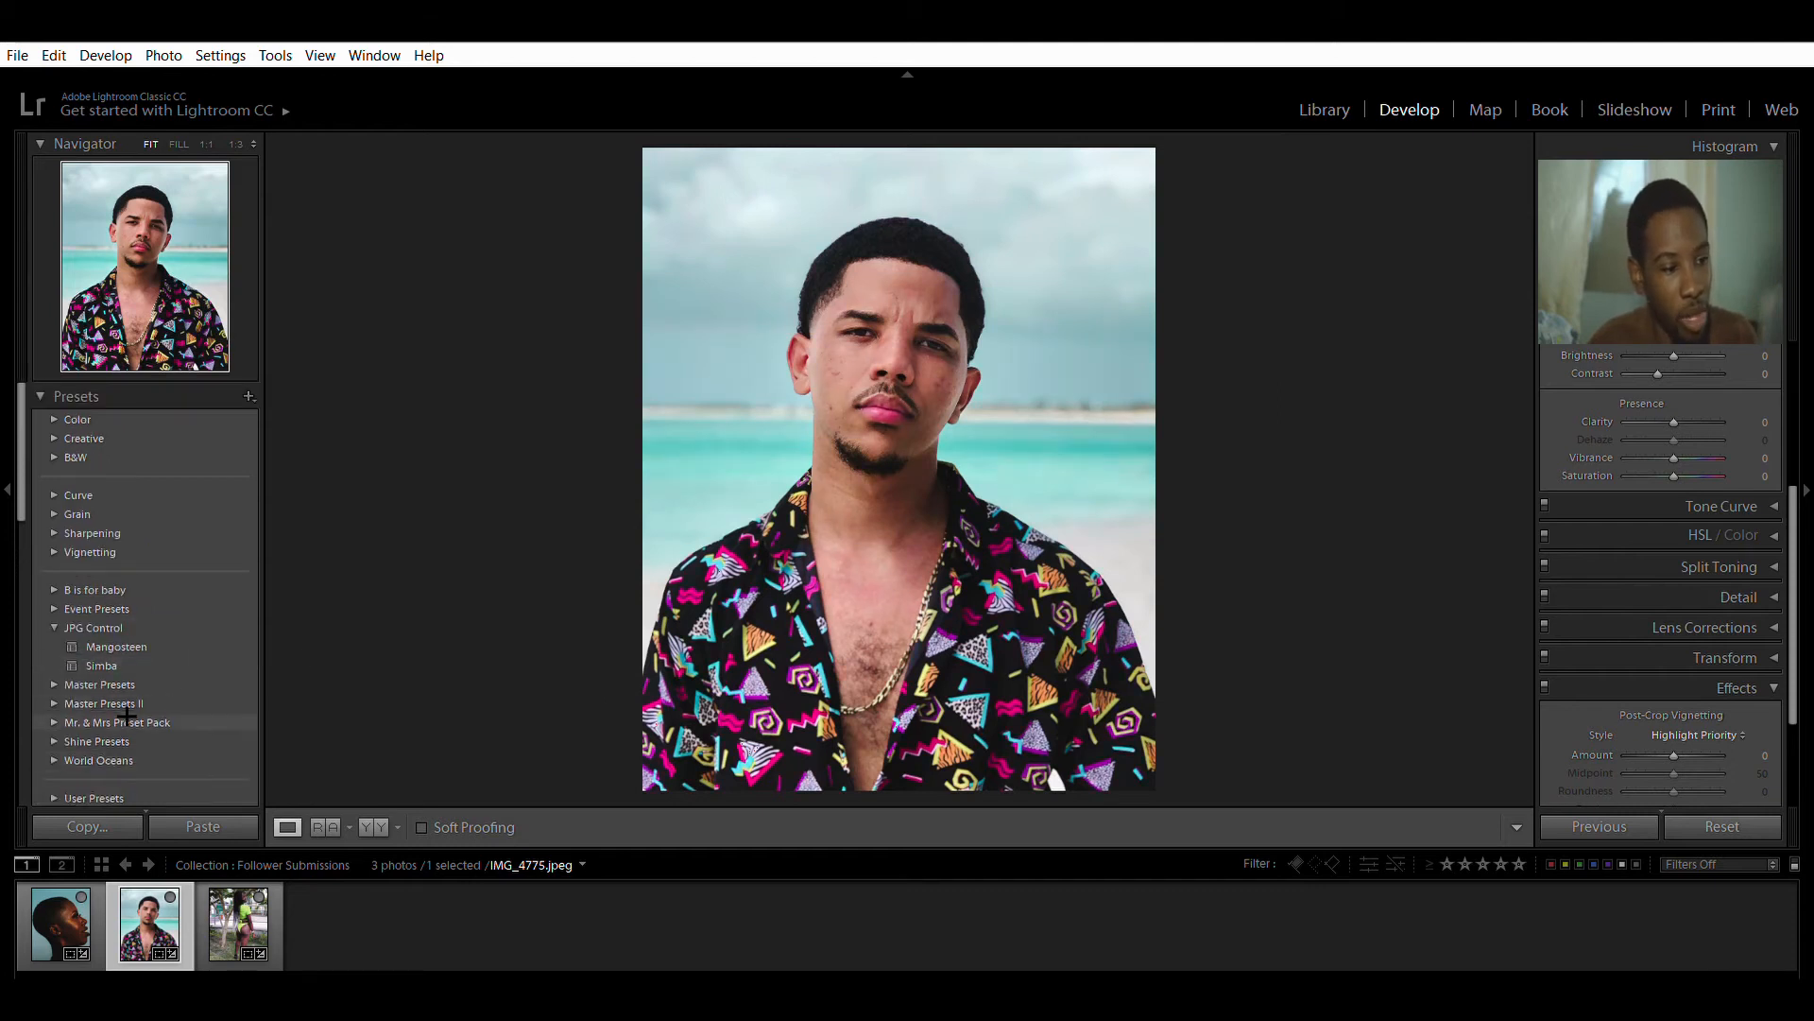
pyautogui.click(66, 758)
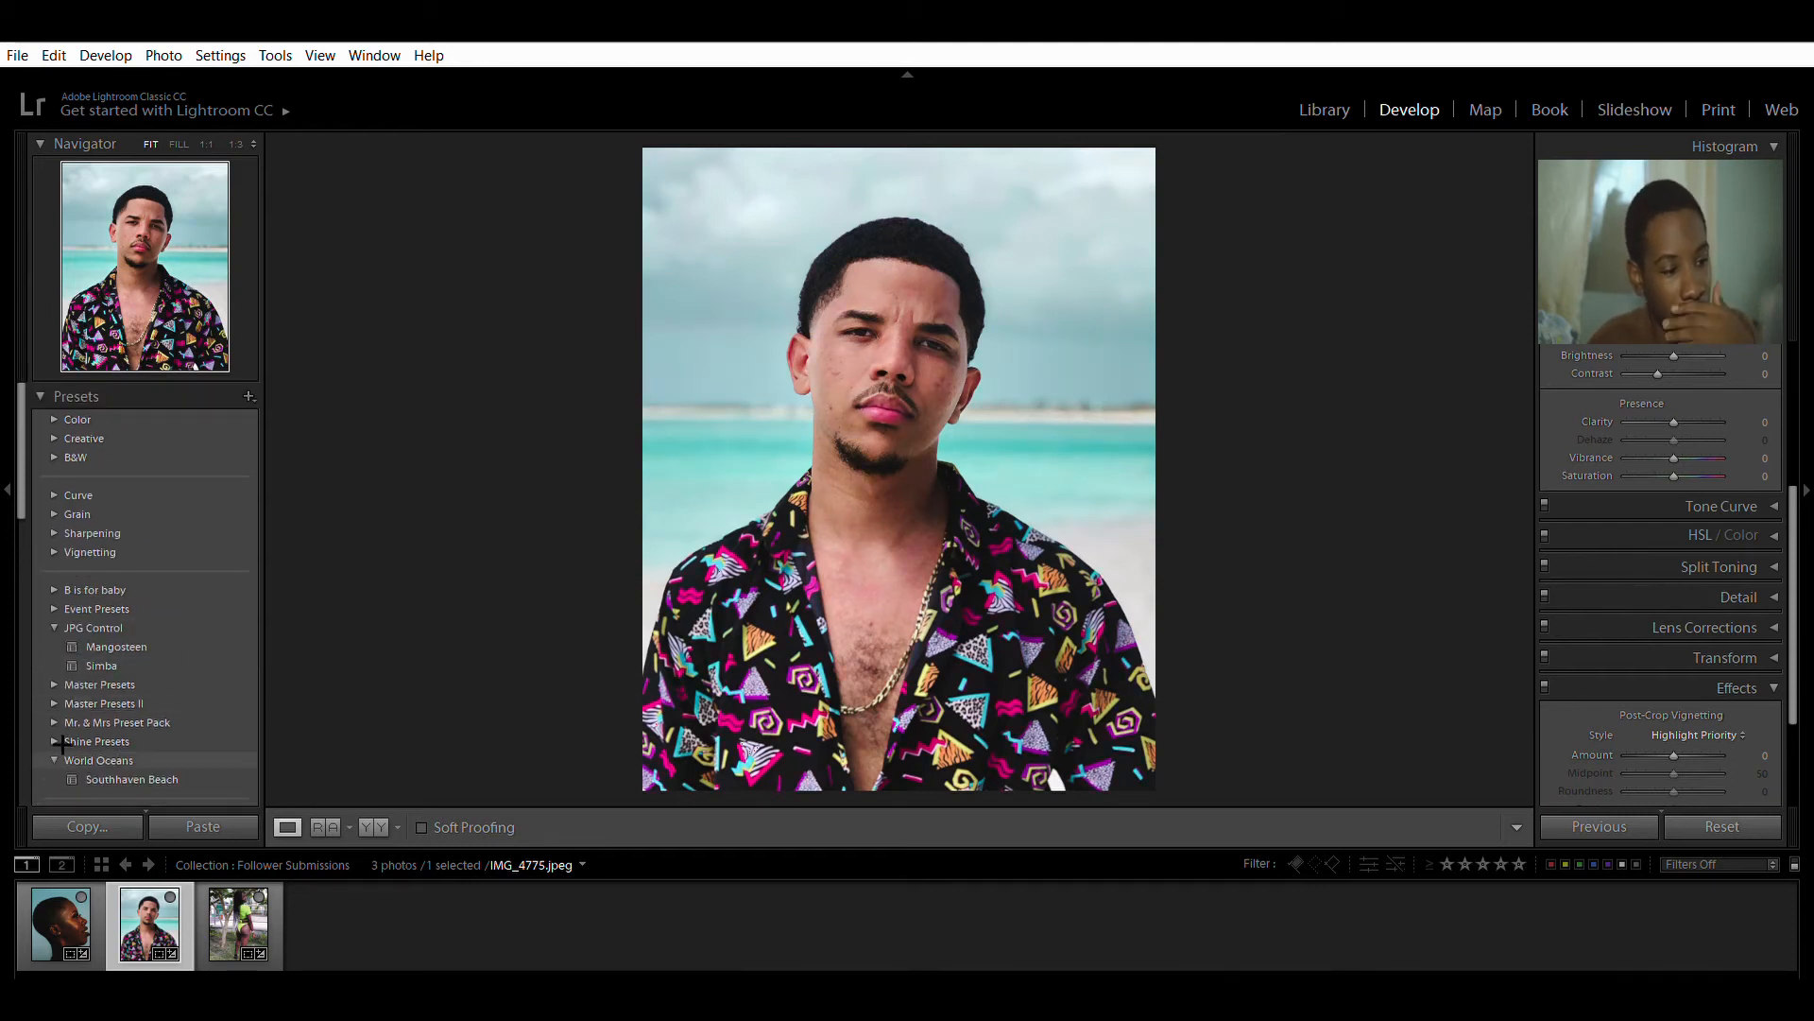
pyautogui.click(74, 752)
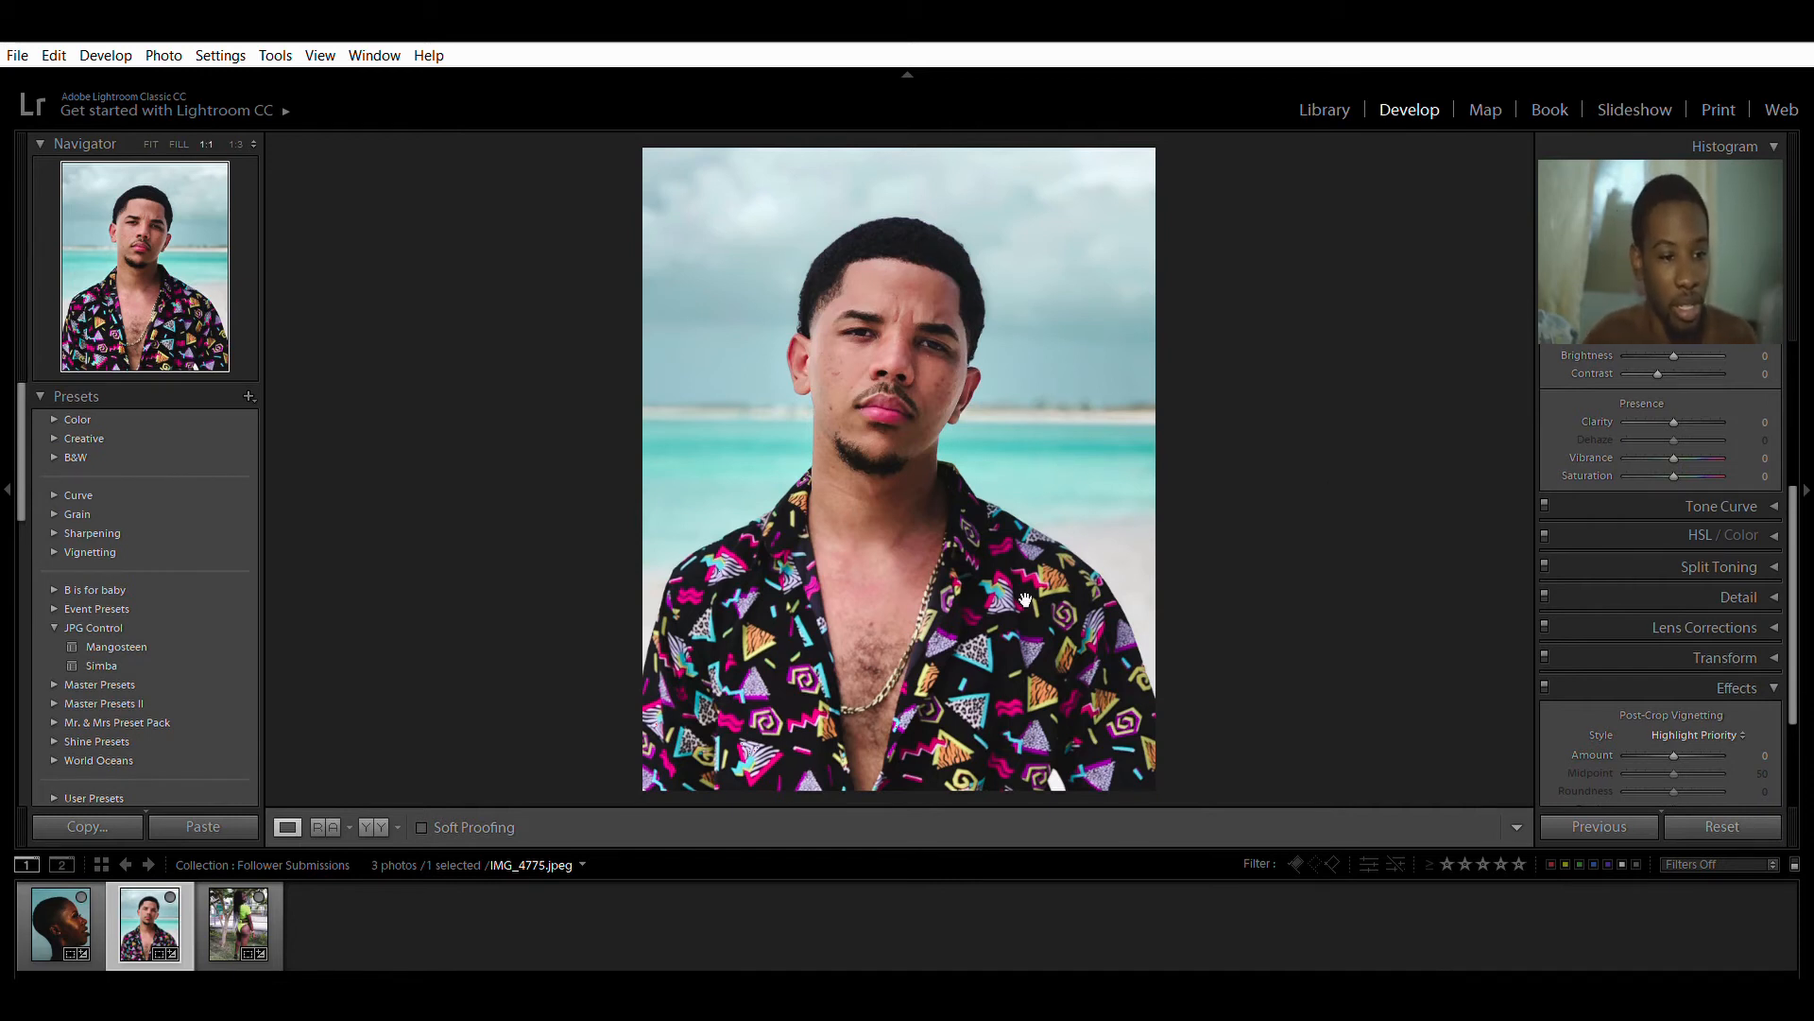
# Step: Examine the beach portrait's shirt, chest and face at 1:1 and 1:3 magnification, and return to the full-image view
pyautogui.click(1011, 614)
pyautogui.moveTo(972, 627); pyautogui.dragTo(1432, 437)
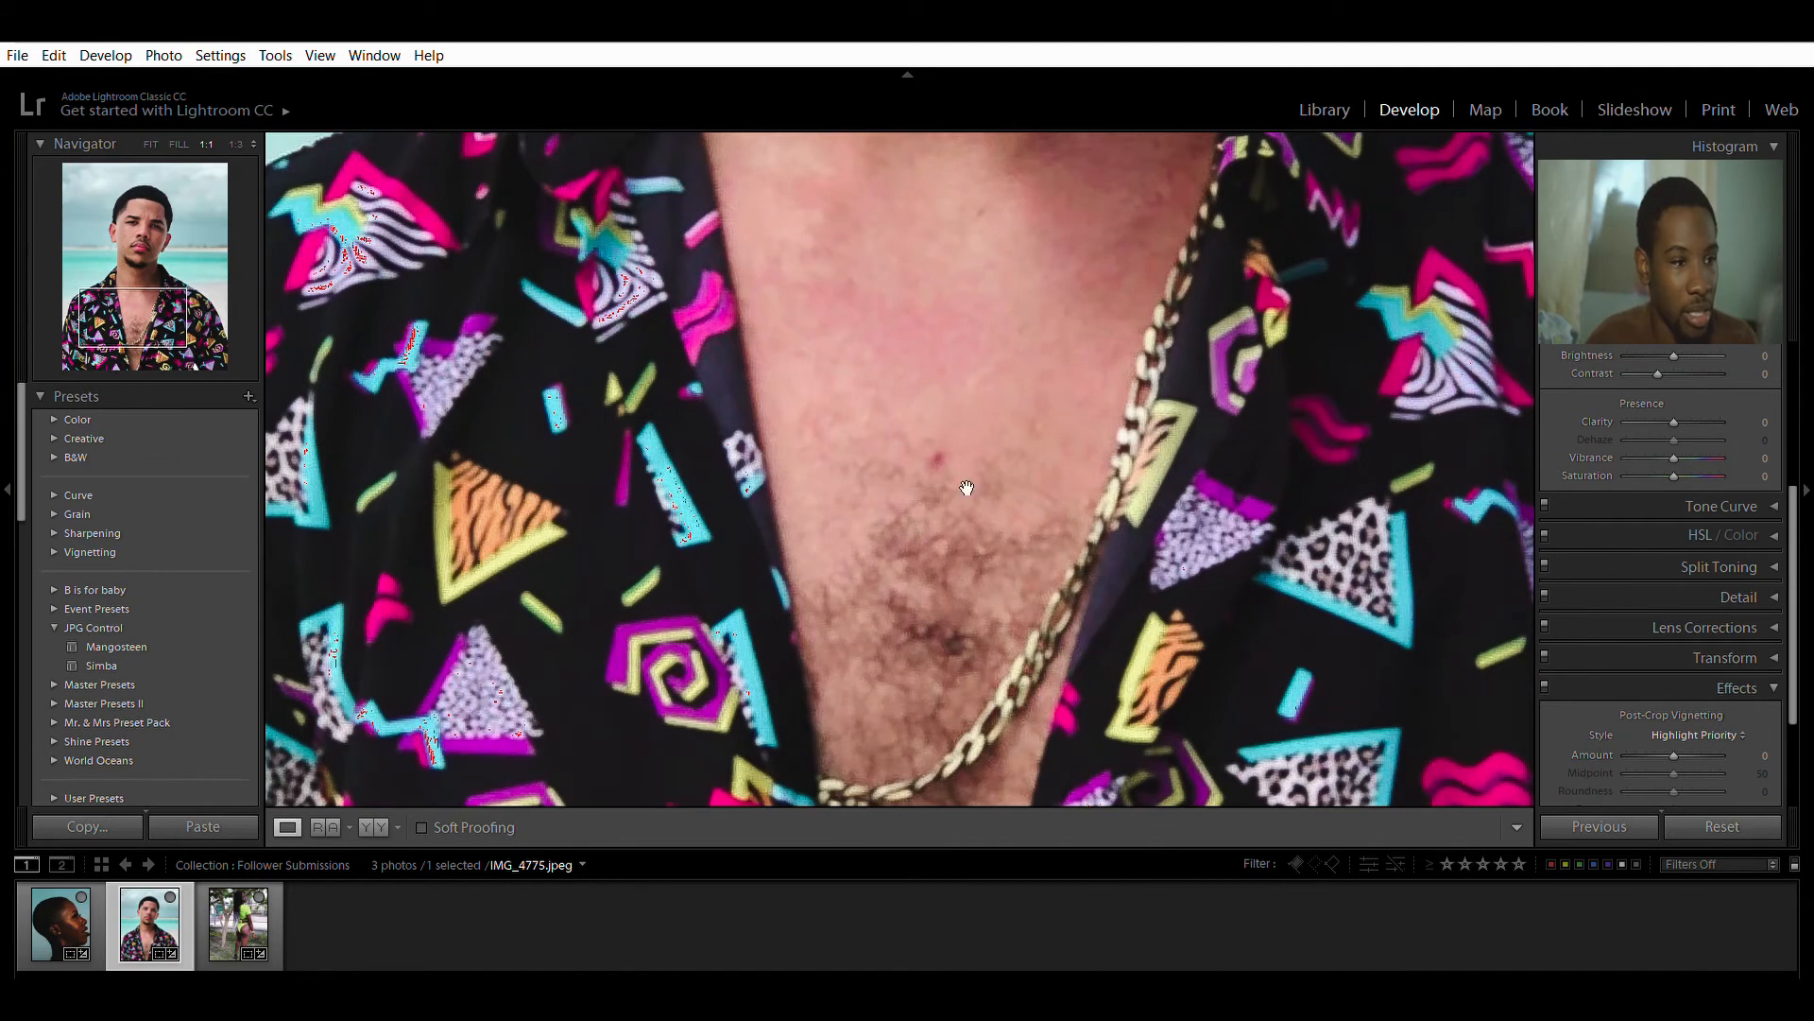
pyautogui.click(236, 144)
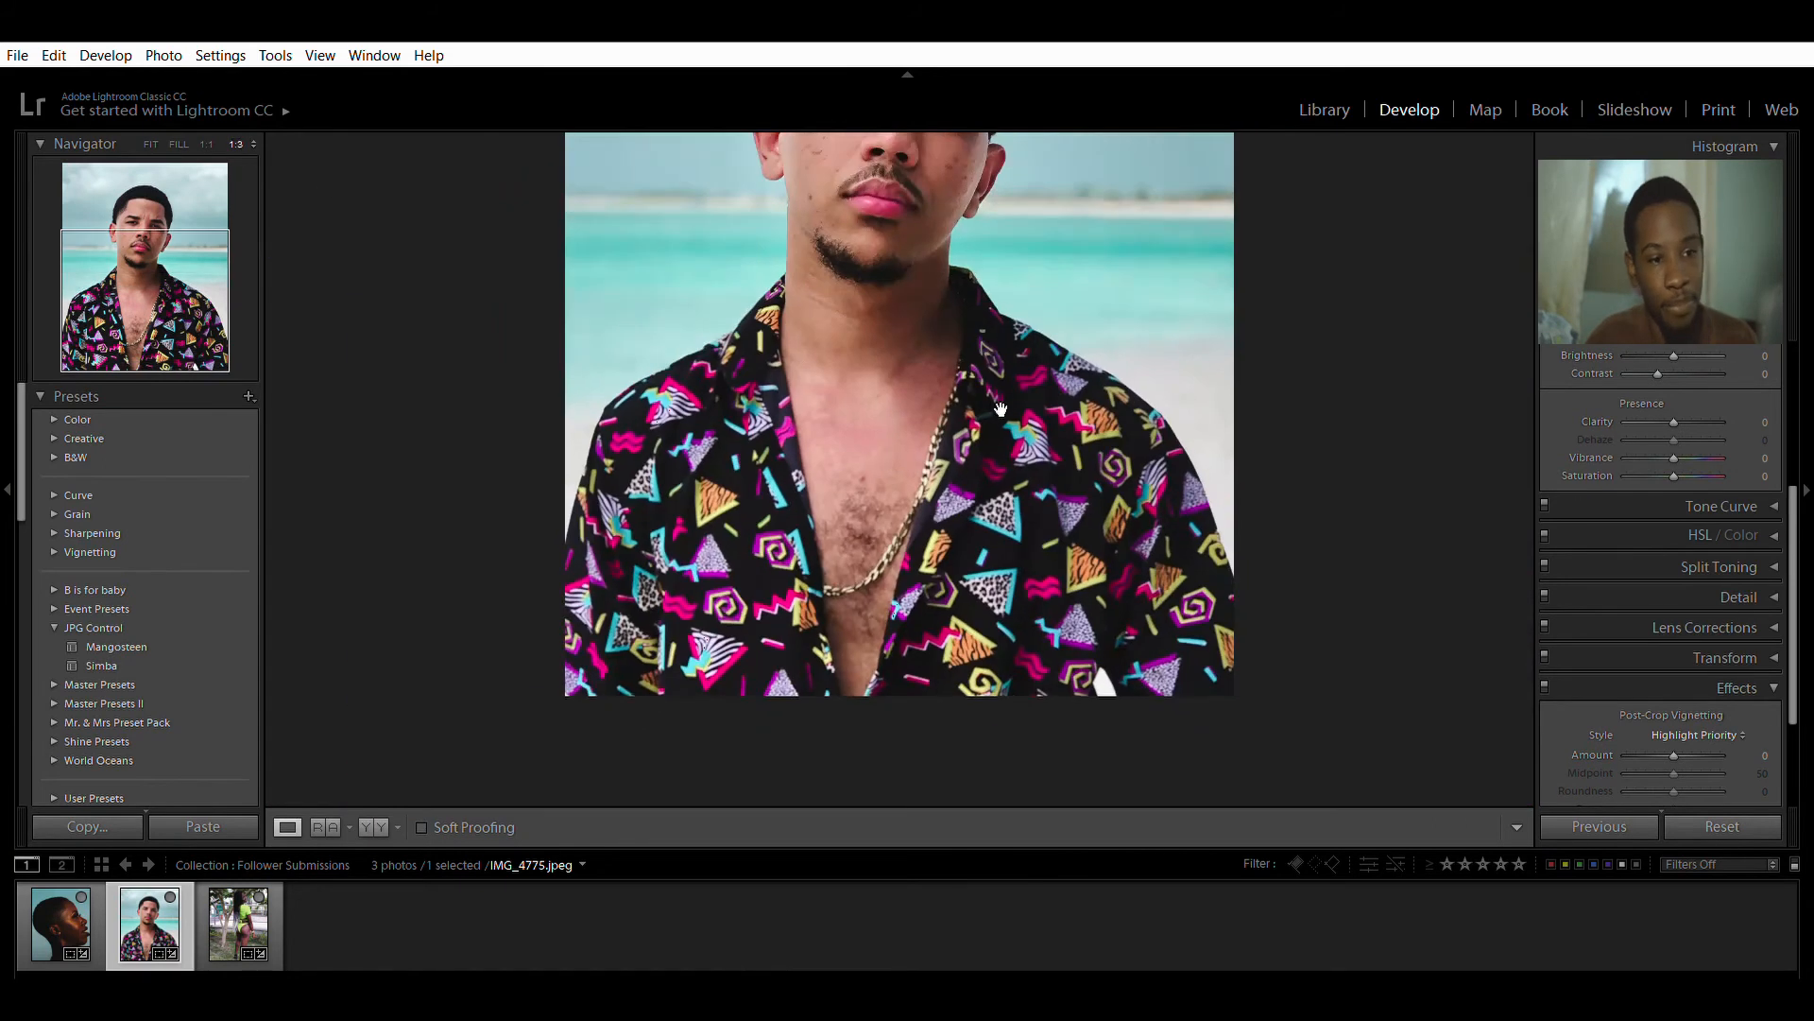
pyautogui.moveTo(1041, 368); pyautogui.dragTo(1009, 510)
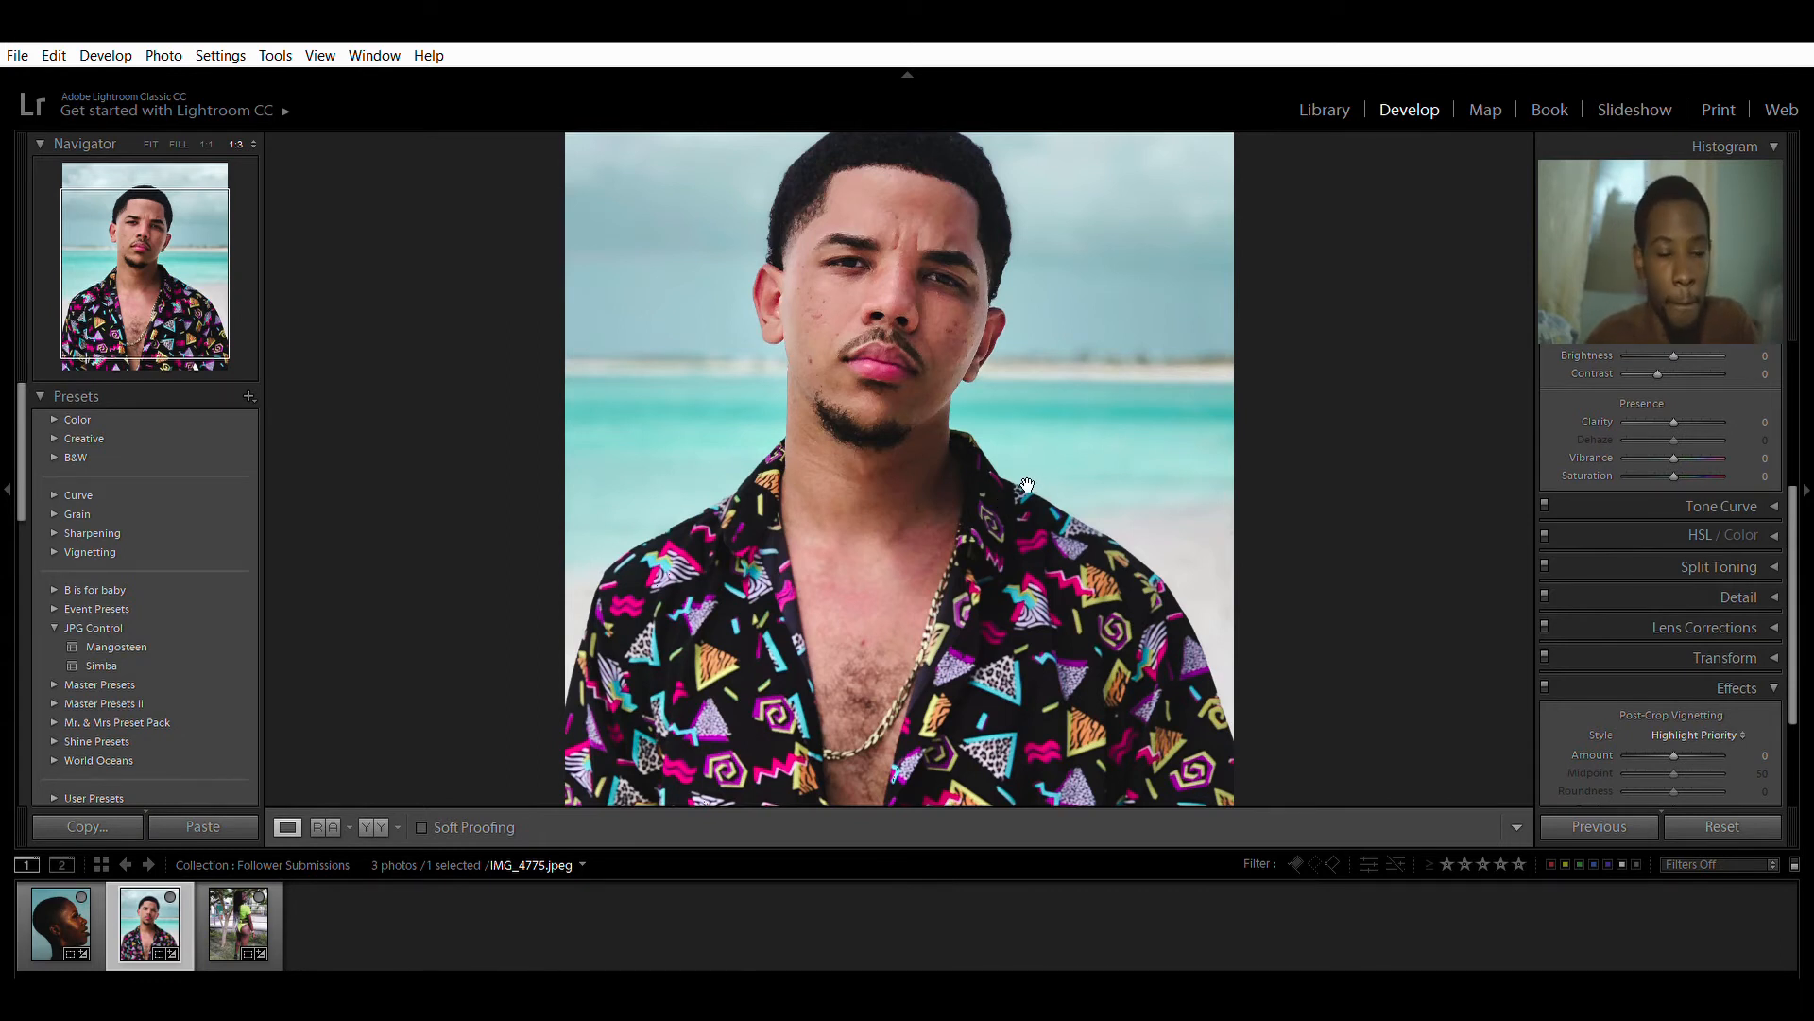
pyautogui.click(761, 551)
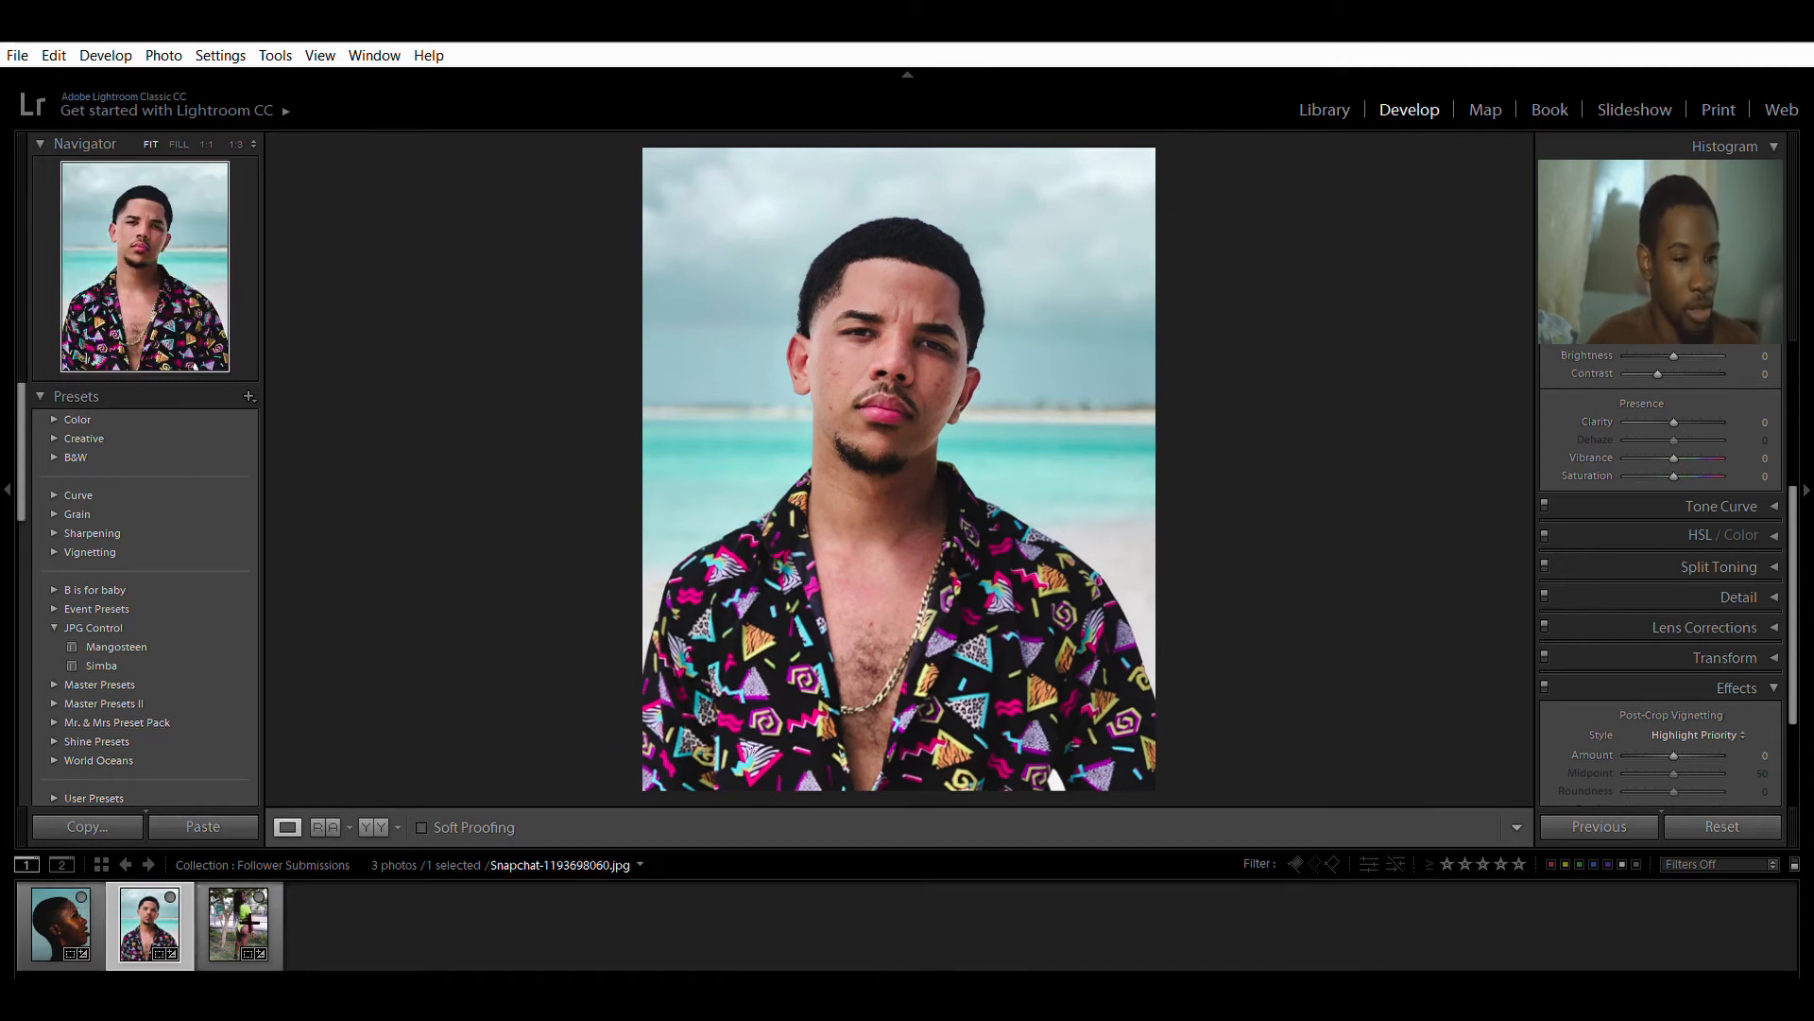
# Step: Open the third photo, Snapchat-1193698060.jpg, and set its Green hue in the HSL adjustments to about -53
pyautogui.click(238, 924)
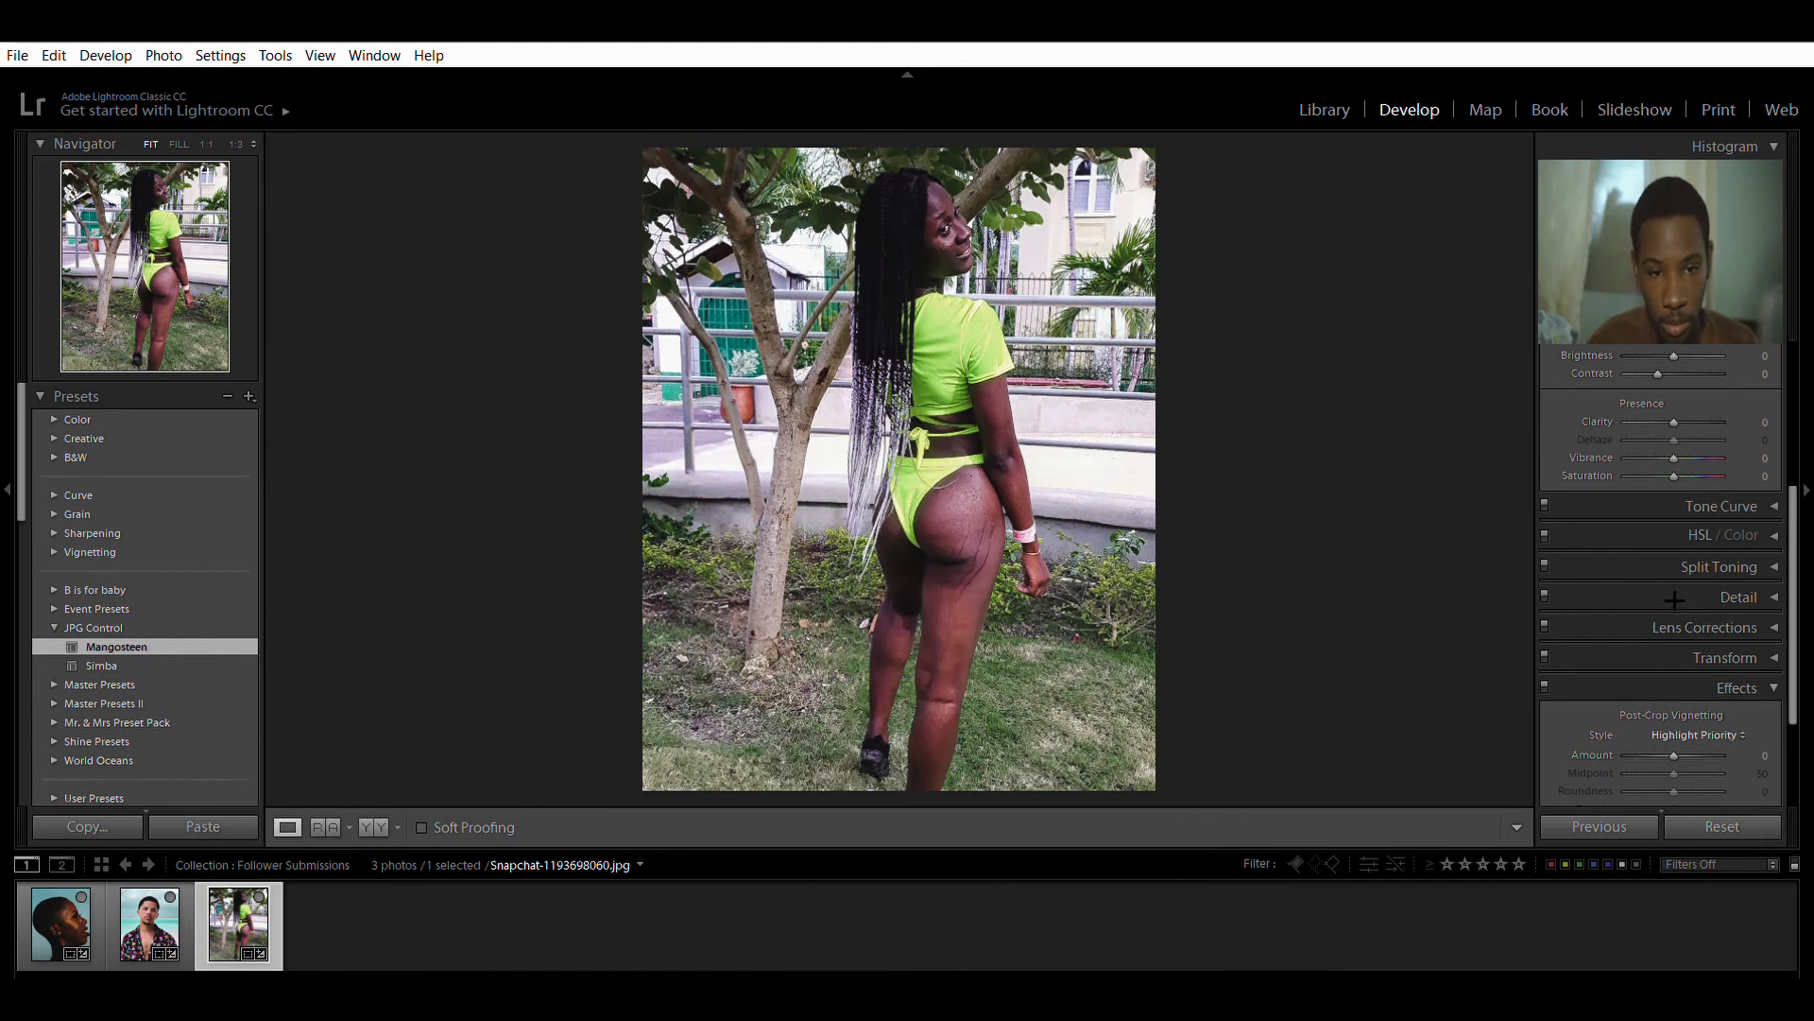
pyautogui.scroll(3, 1660, 580)
pyautogui.scroll(-1, 1657, 638)
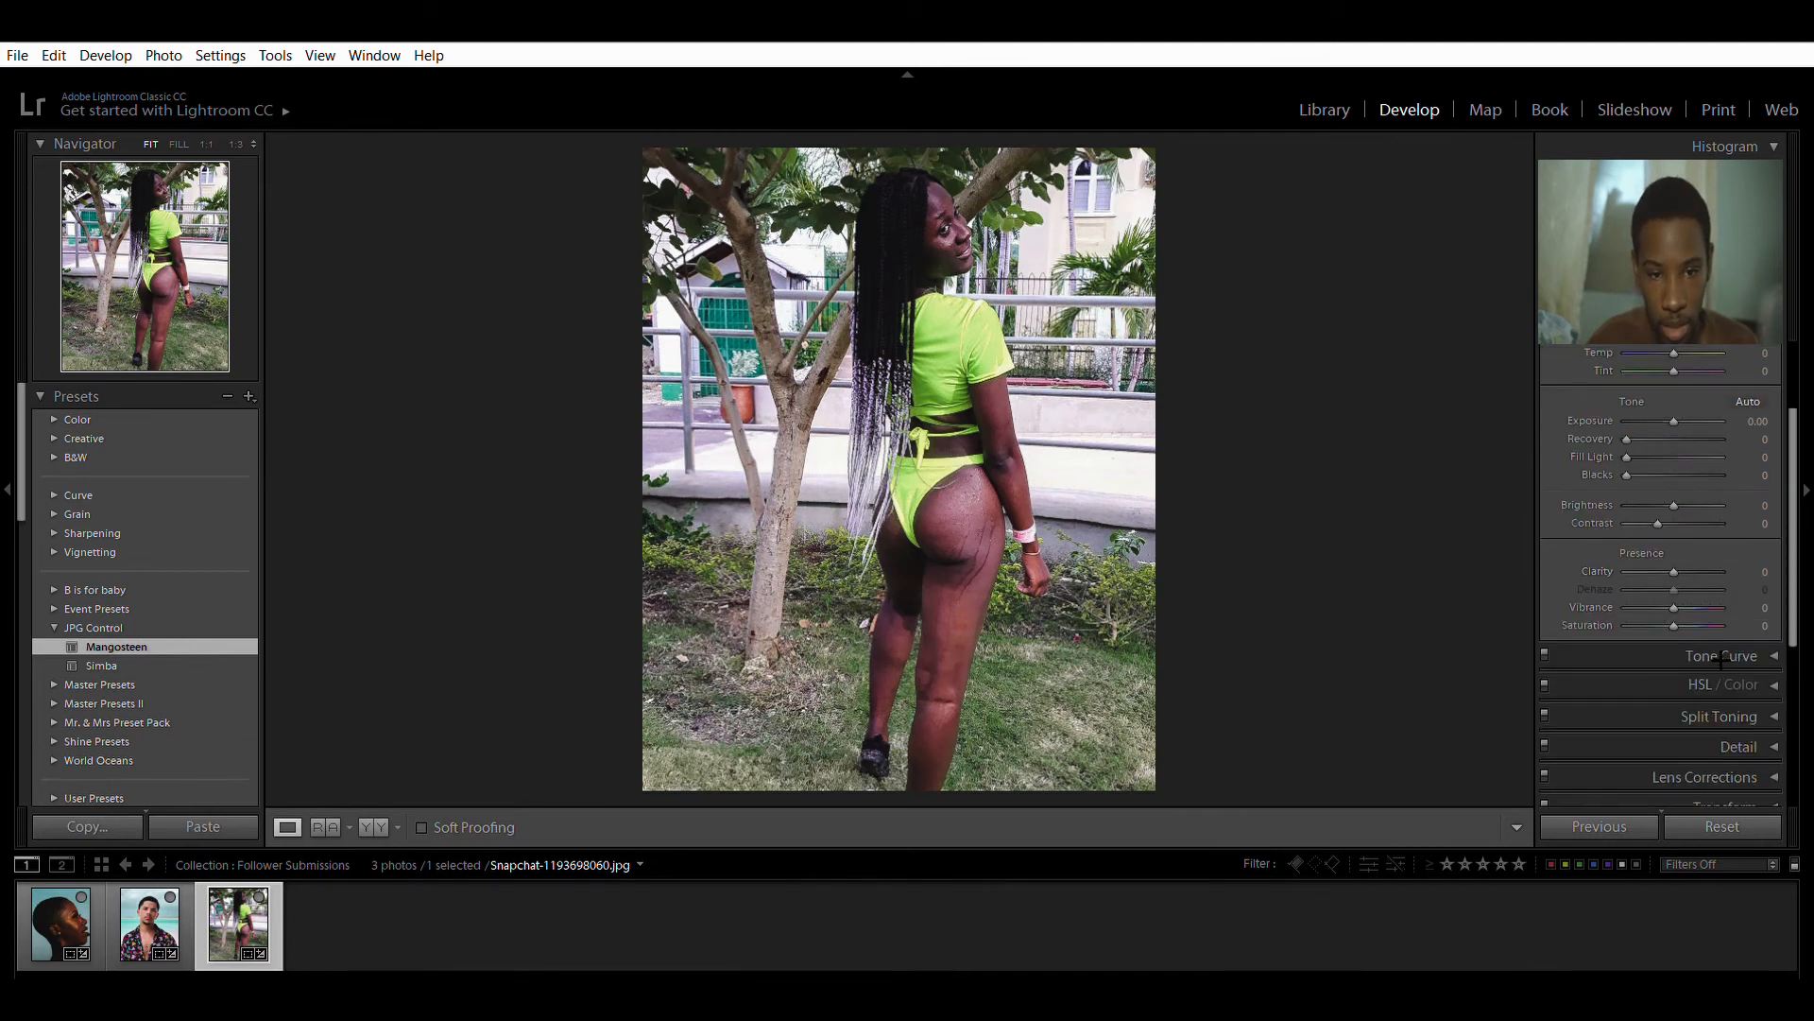
pyautogui.click(1769, 684)
pyautogui.scroll(-4, 1597, 678)
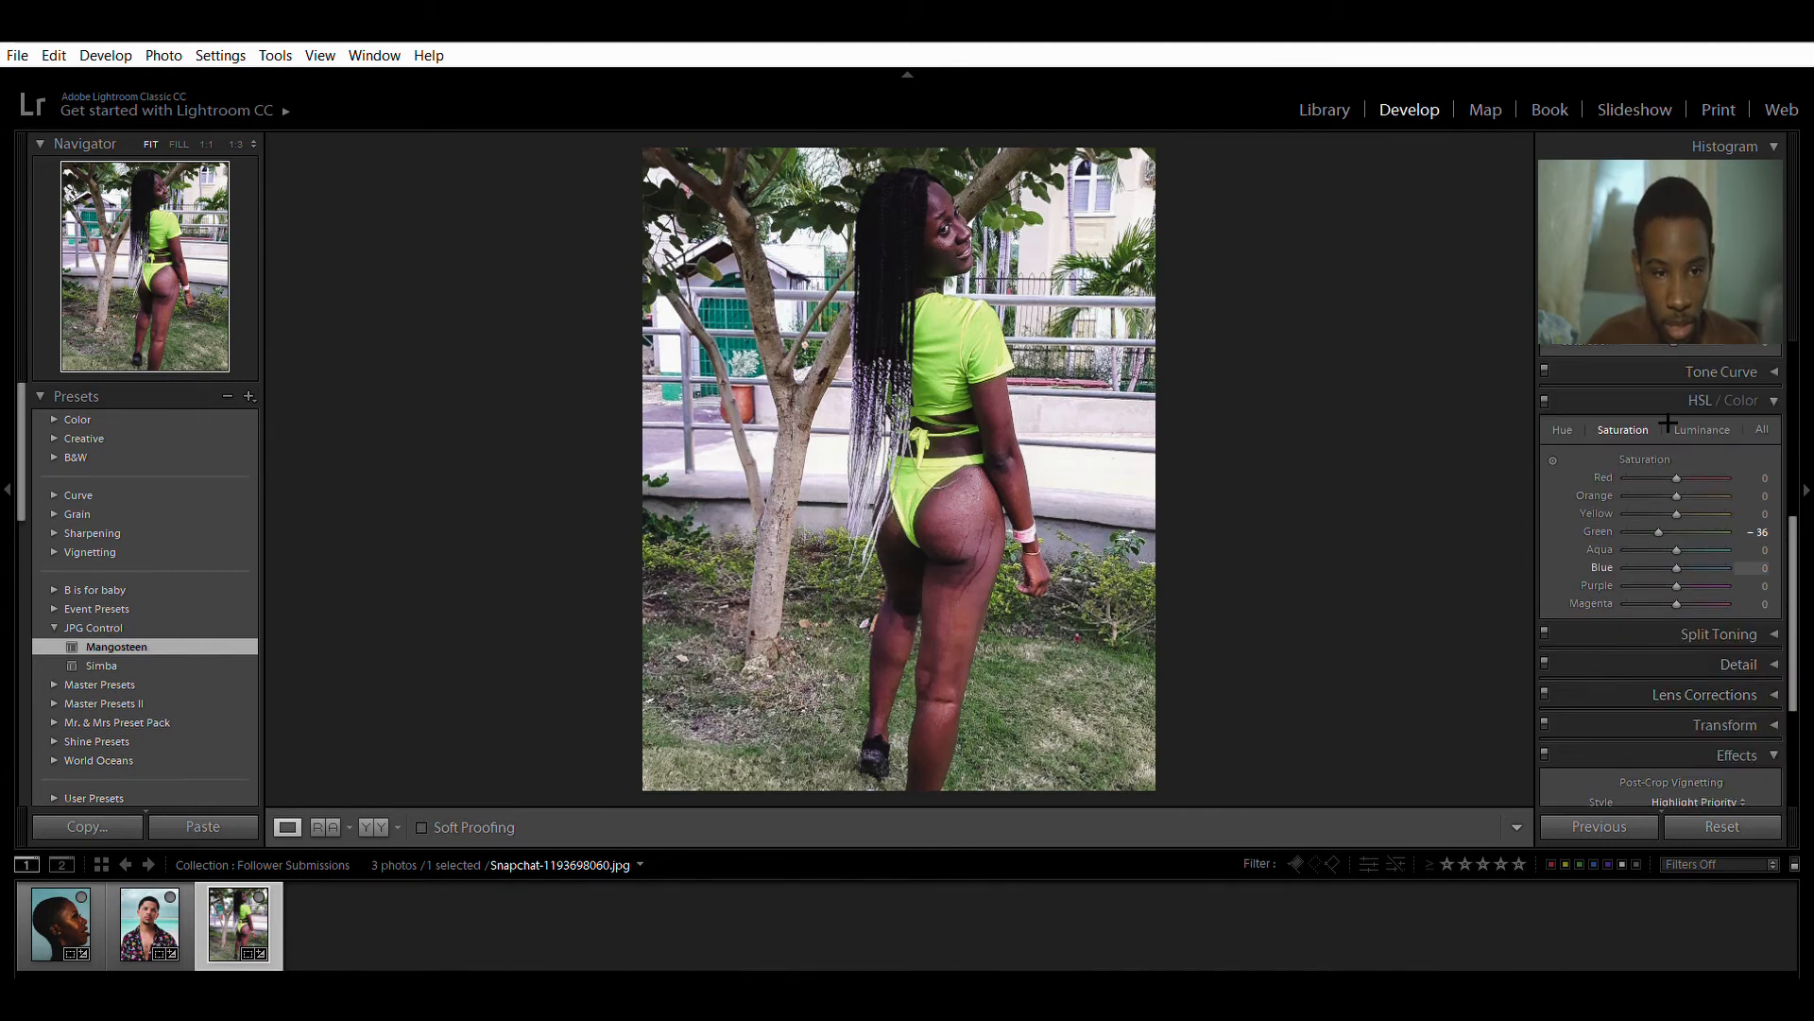
pyautogui.click(1562, 430)
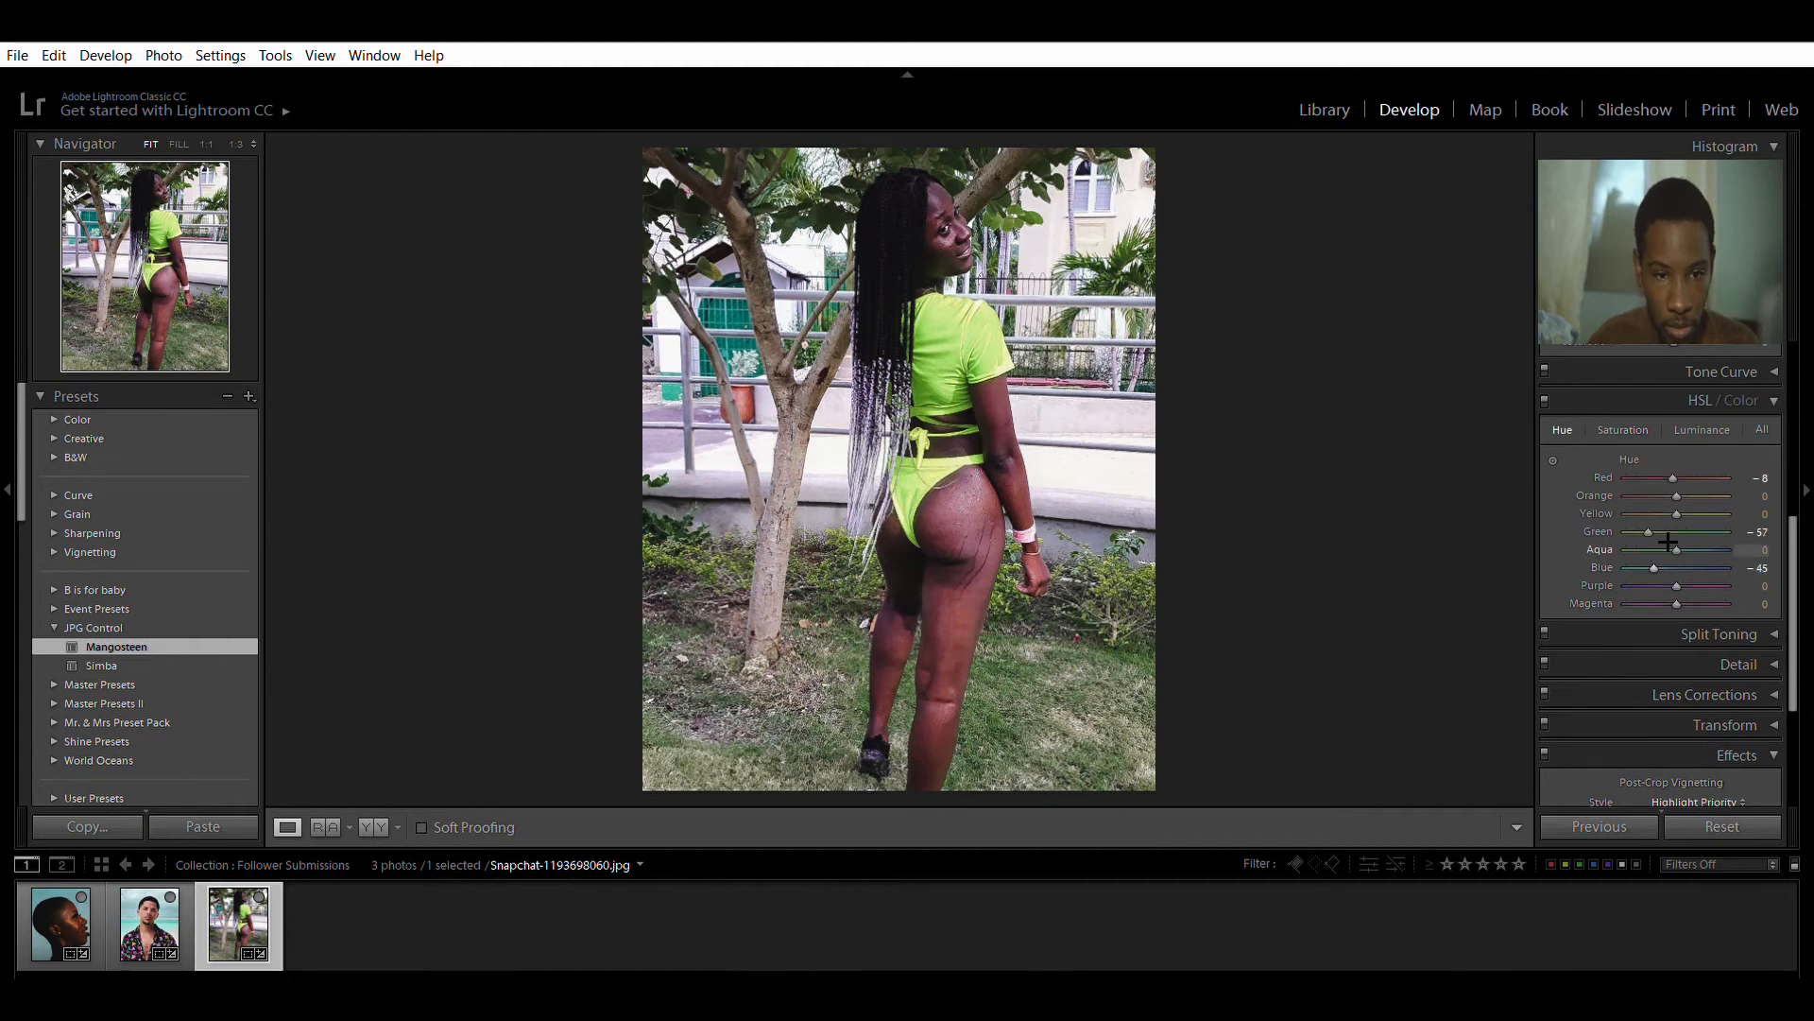
pyautogui.moveTo(1649, 531)
pyautogui.mouseDown()
pyautogui.moveTo(1721, 528)
pyautogui.moveTo(1682, 531)
pyautogui.mouseUp()
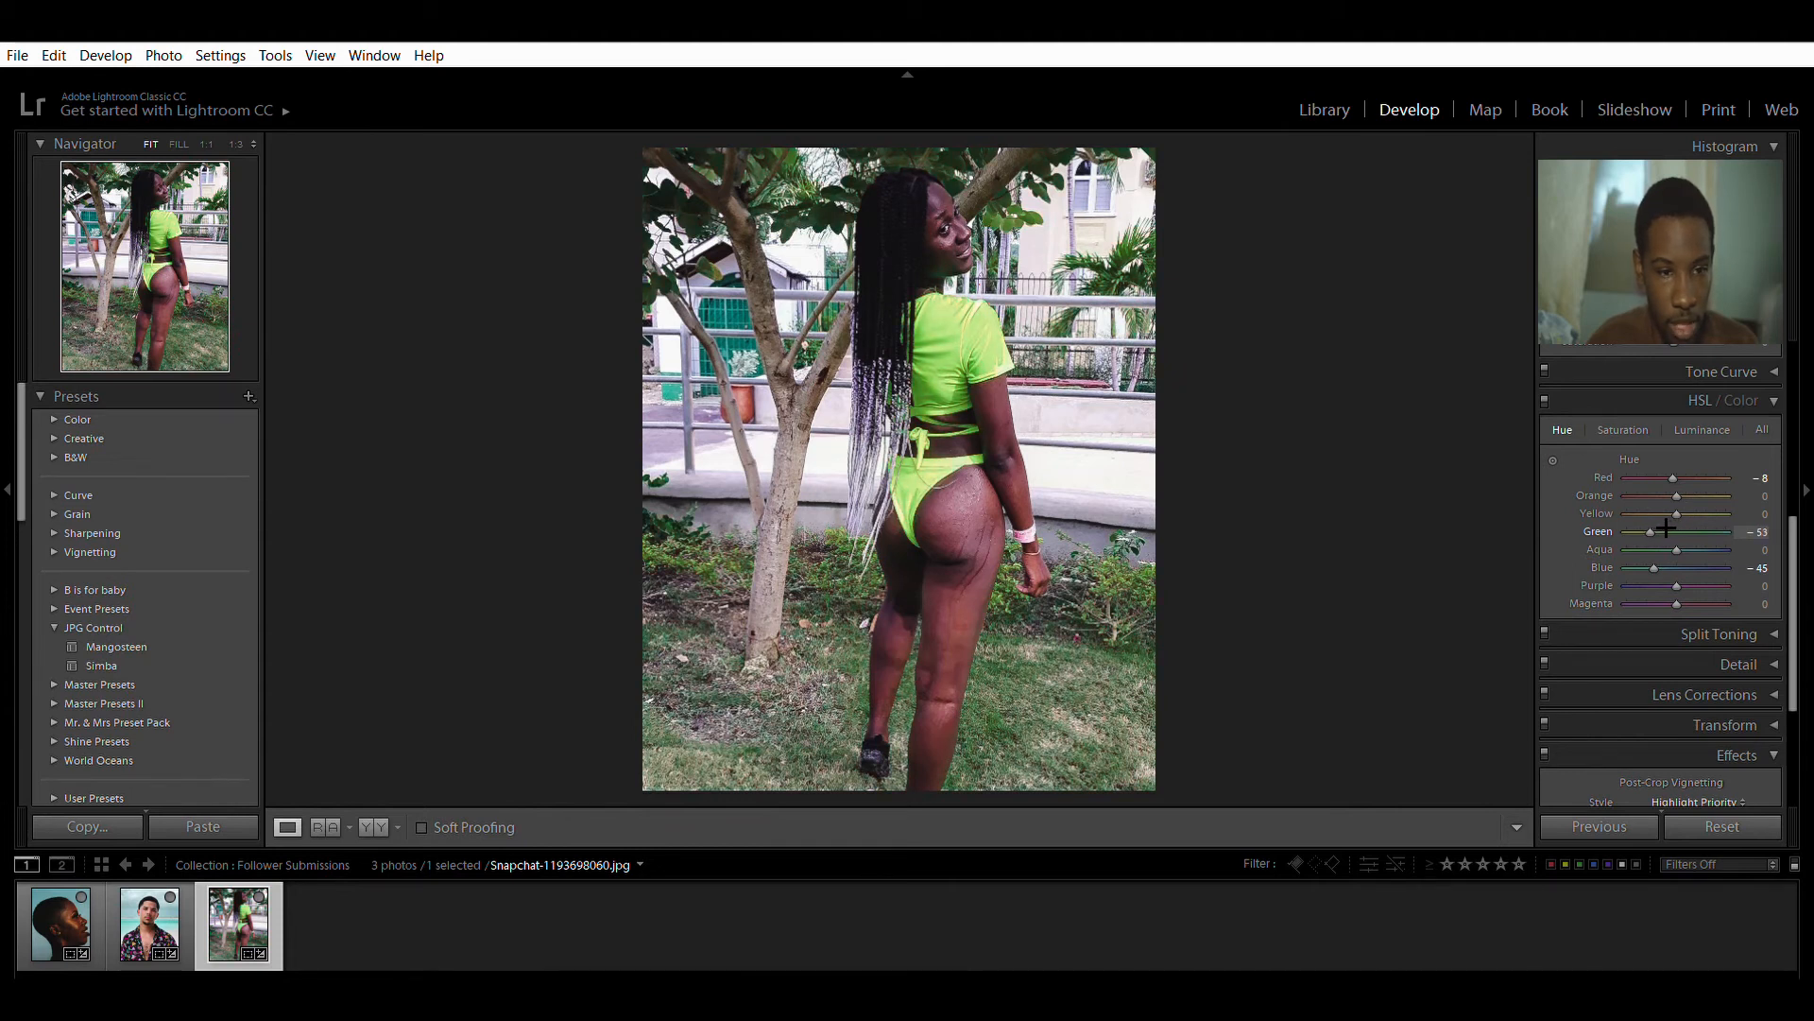
pyautogui.moveTo(1666, 527); pyautogui.dragTo(1667, 524)
# Step: Set the garden photo's Green luminance to -58
pyautogui.click(1644, 428)
pyautogui.click(1702, 429)
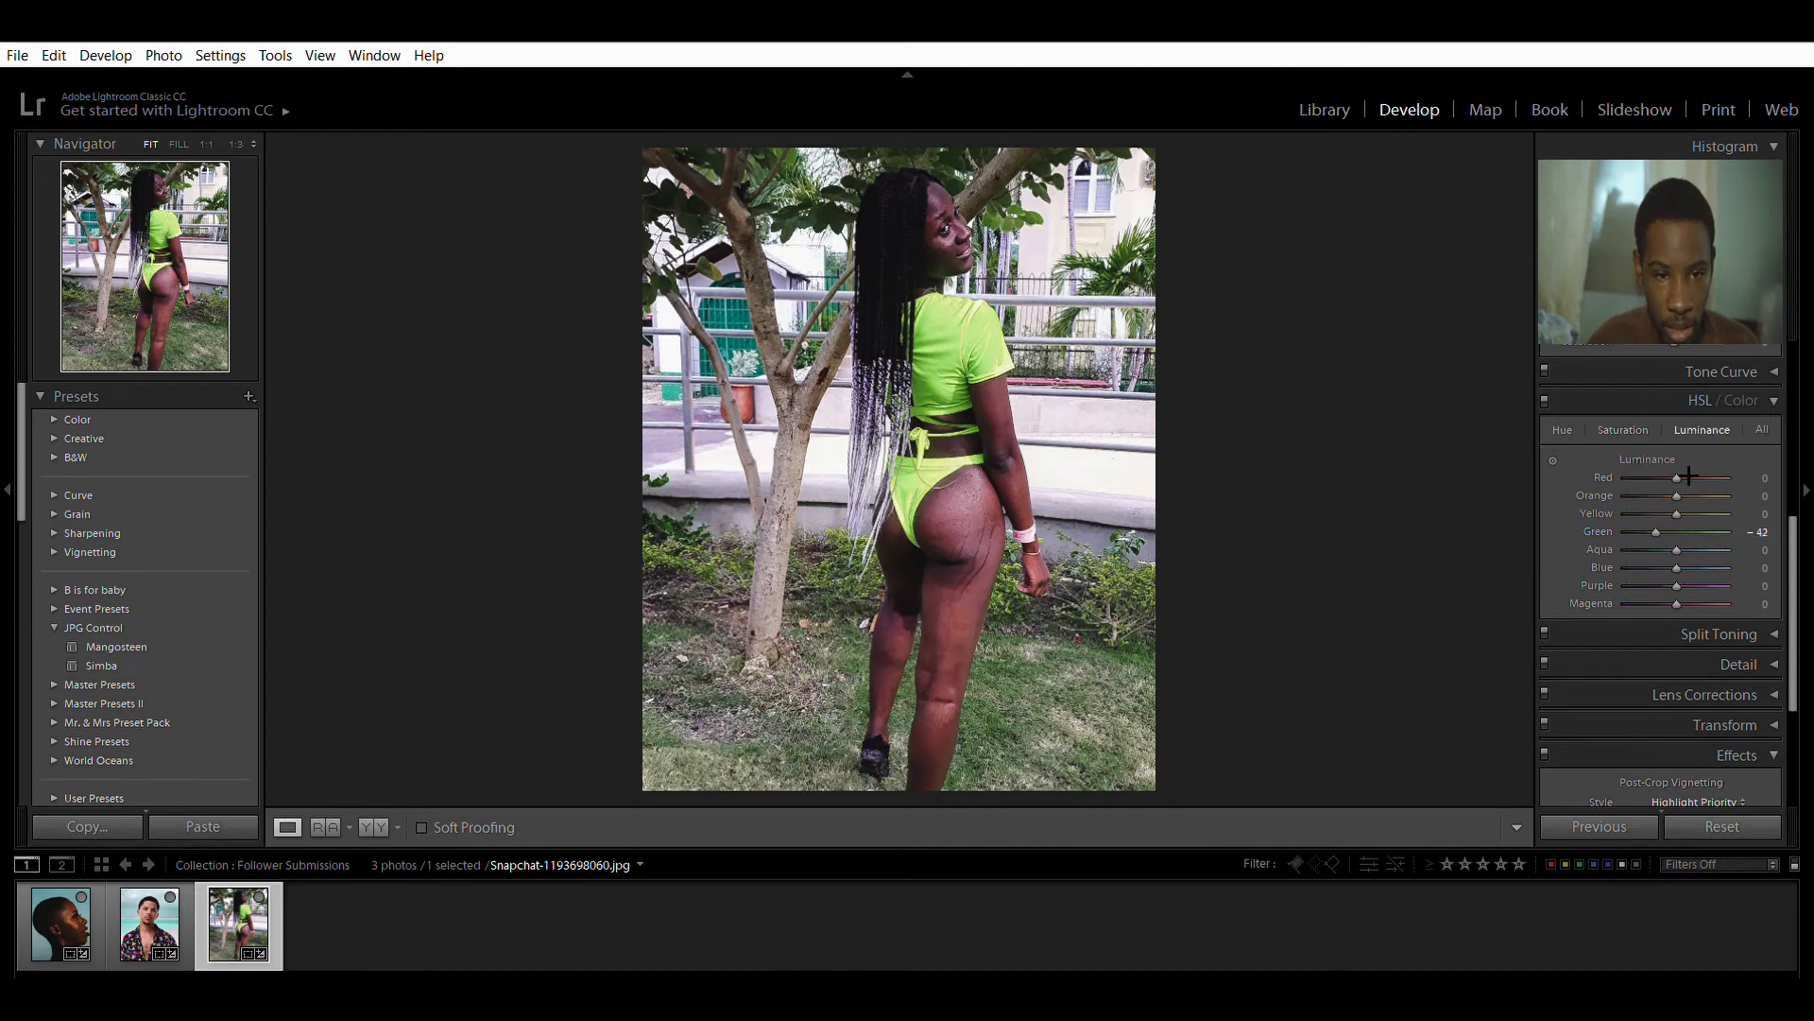
pyautogui.moveTo(1663, 531)
pyautogui.mouseDown()
pyautogui.moveTo(1709, 531)
pyautogui.moveTo(1663, 531)
pyautogui.mouseUp()
# Step: Set the garden photo's Green saturation to -62 and collapse the HSL settings
pyautogui.click(1623, 430)
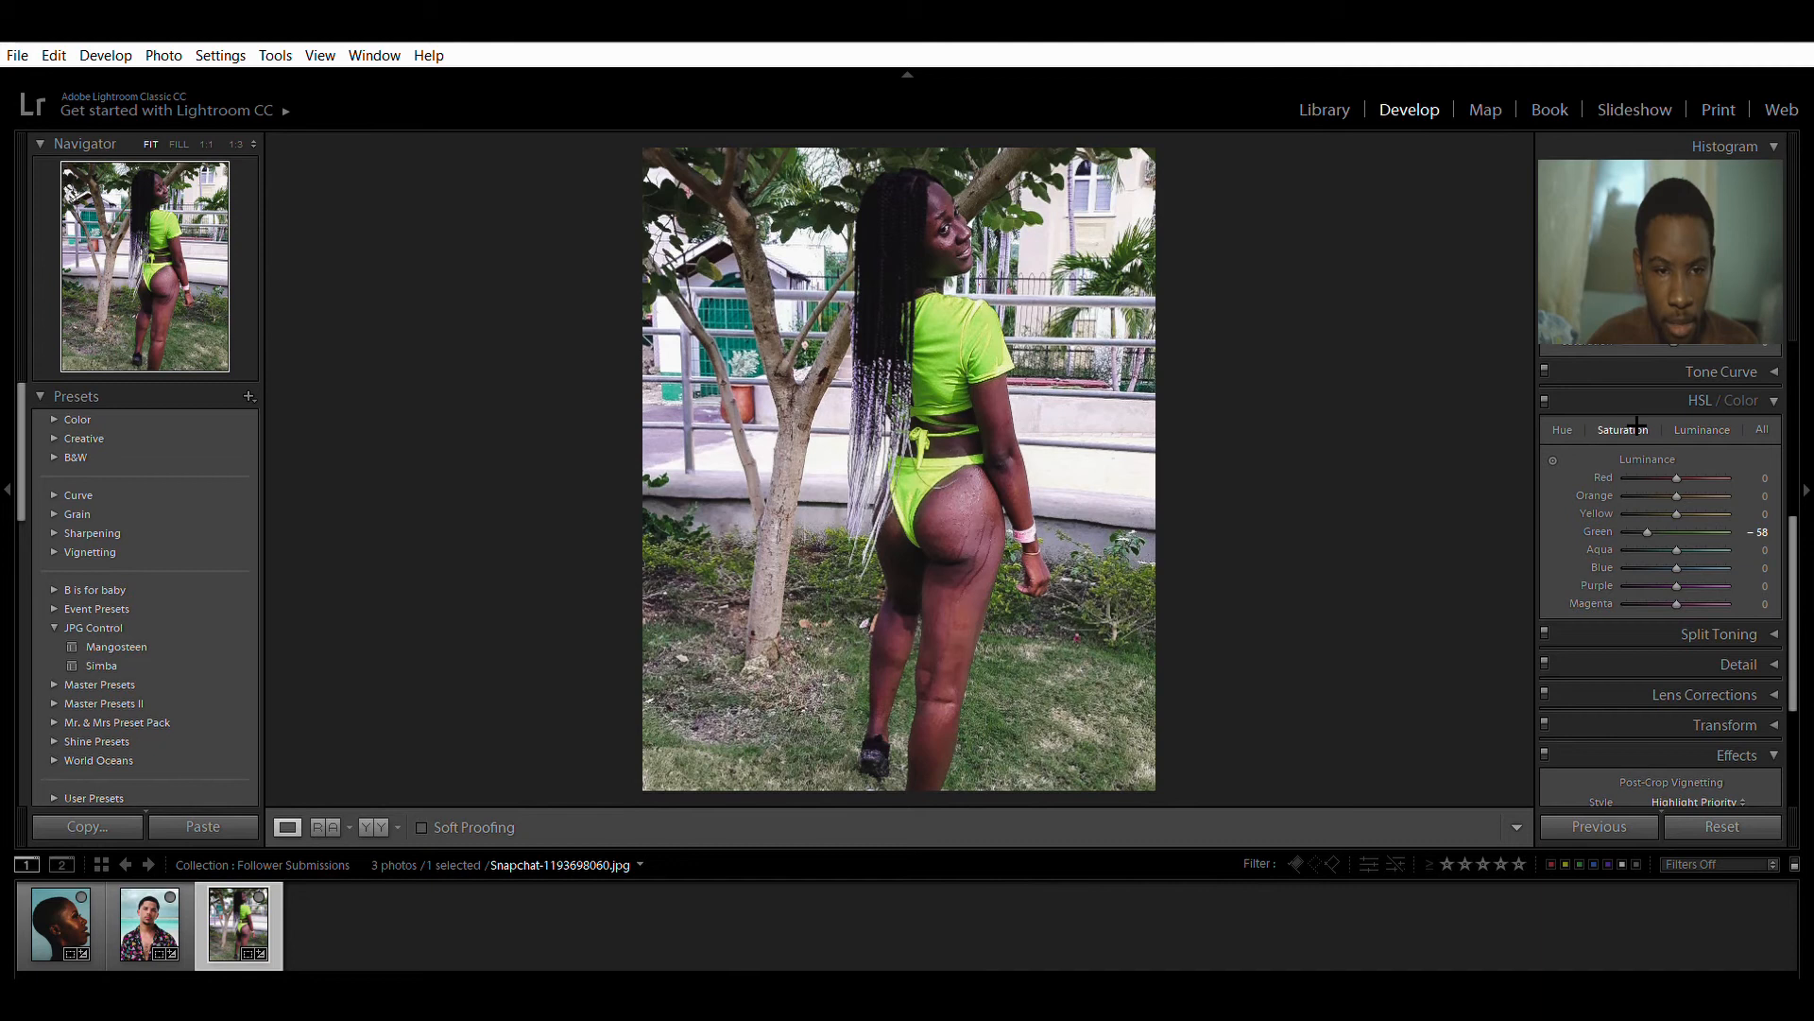
pyautogui.moveTo(1658, 531)
pyautogui.mouseDown()
pyautogui.moveTo(1688, 525)
pyautogui.moveTo(1668, 523)
pyautogui.mouseUp()
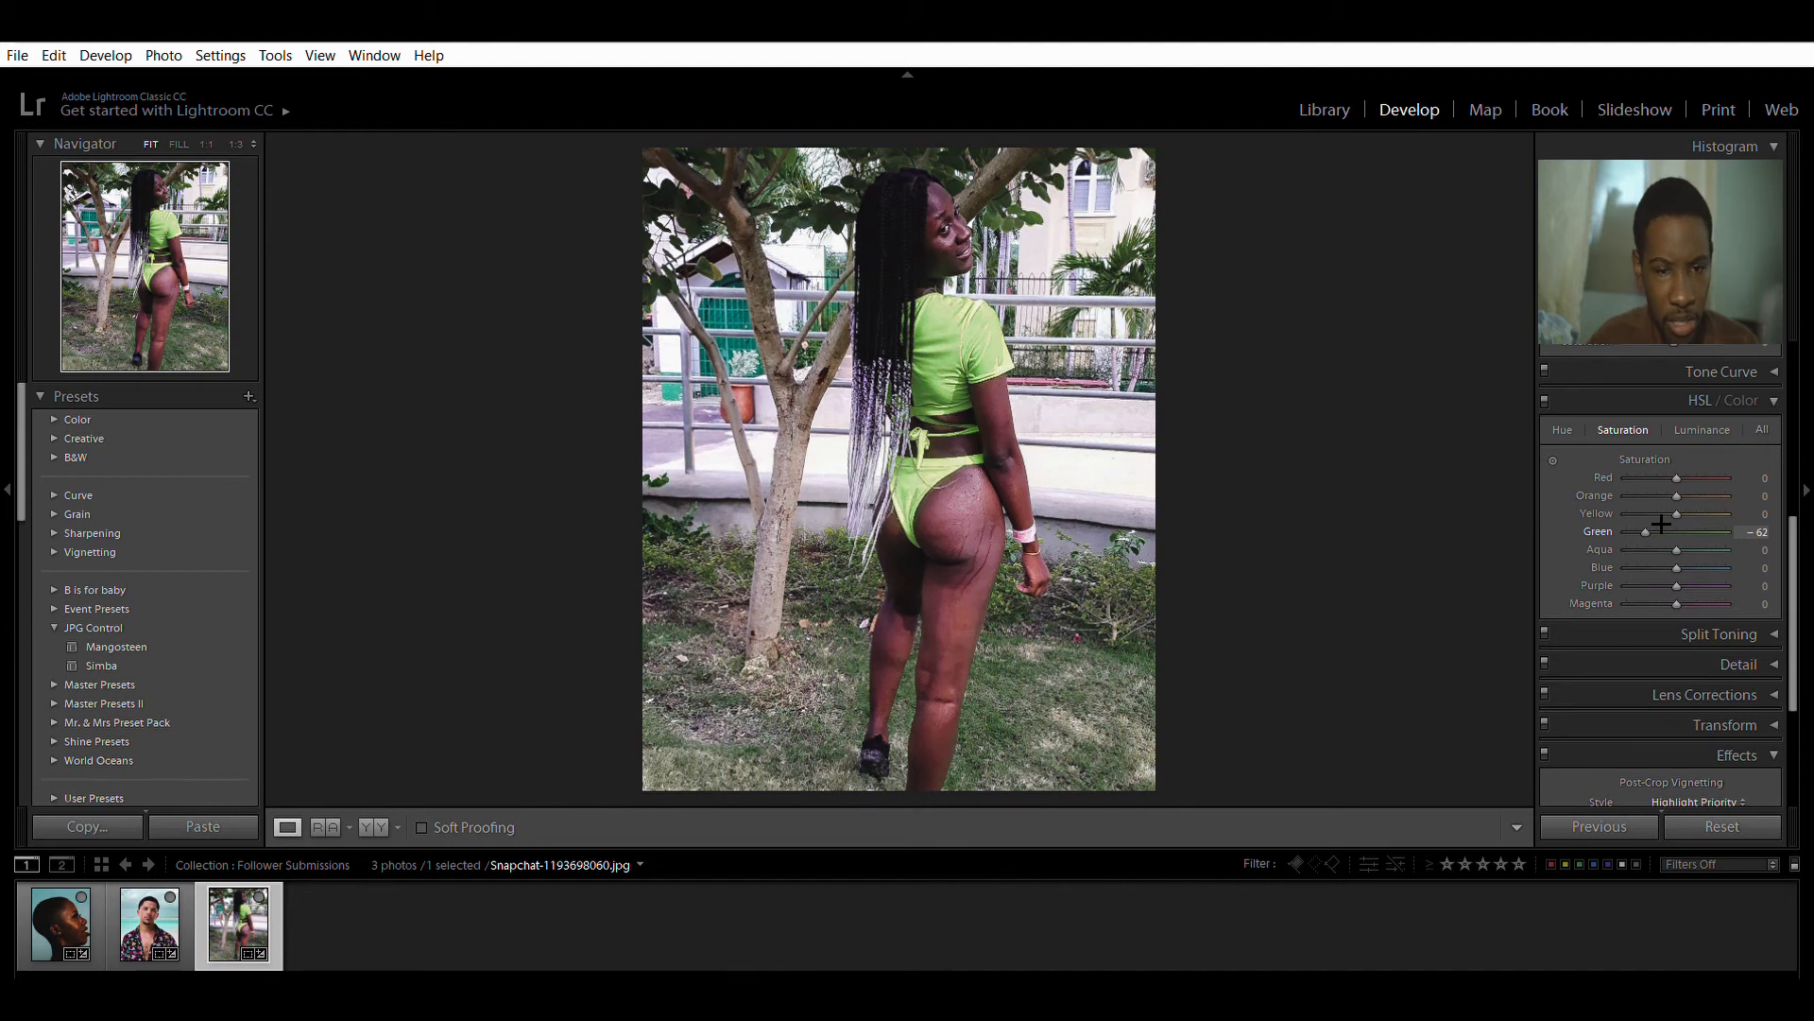
pyautogui.click(1780, 391)
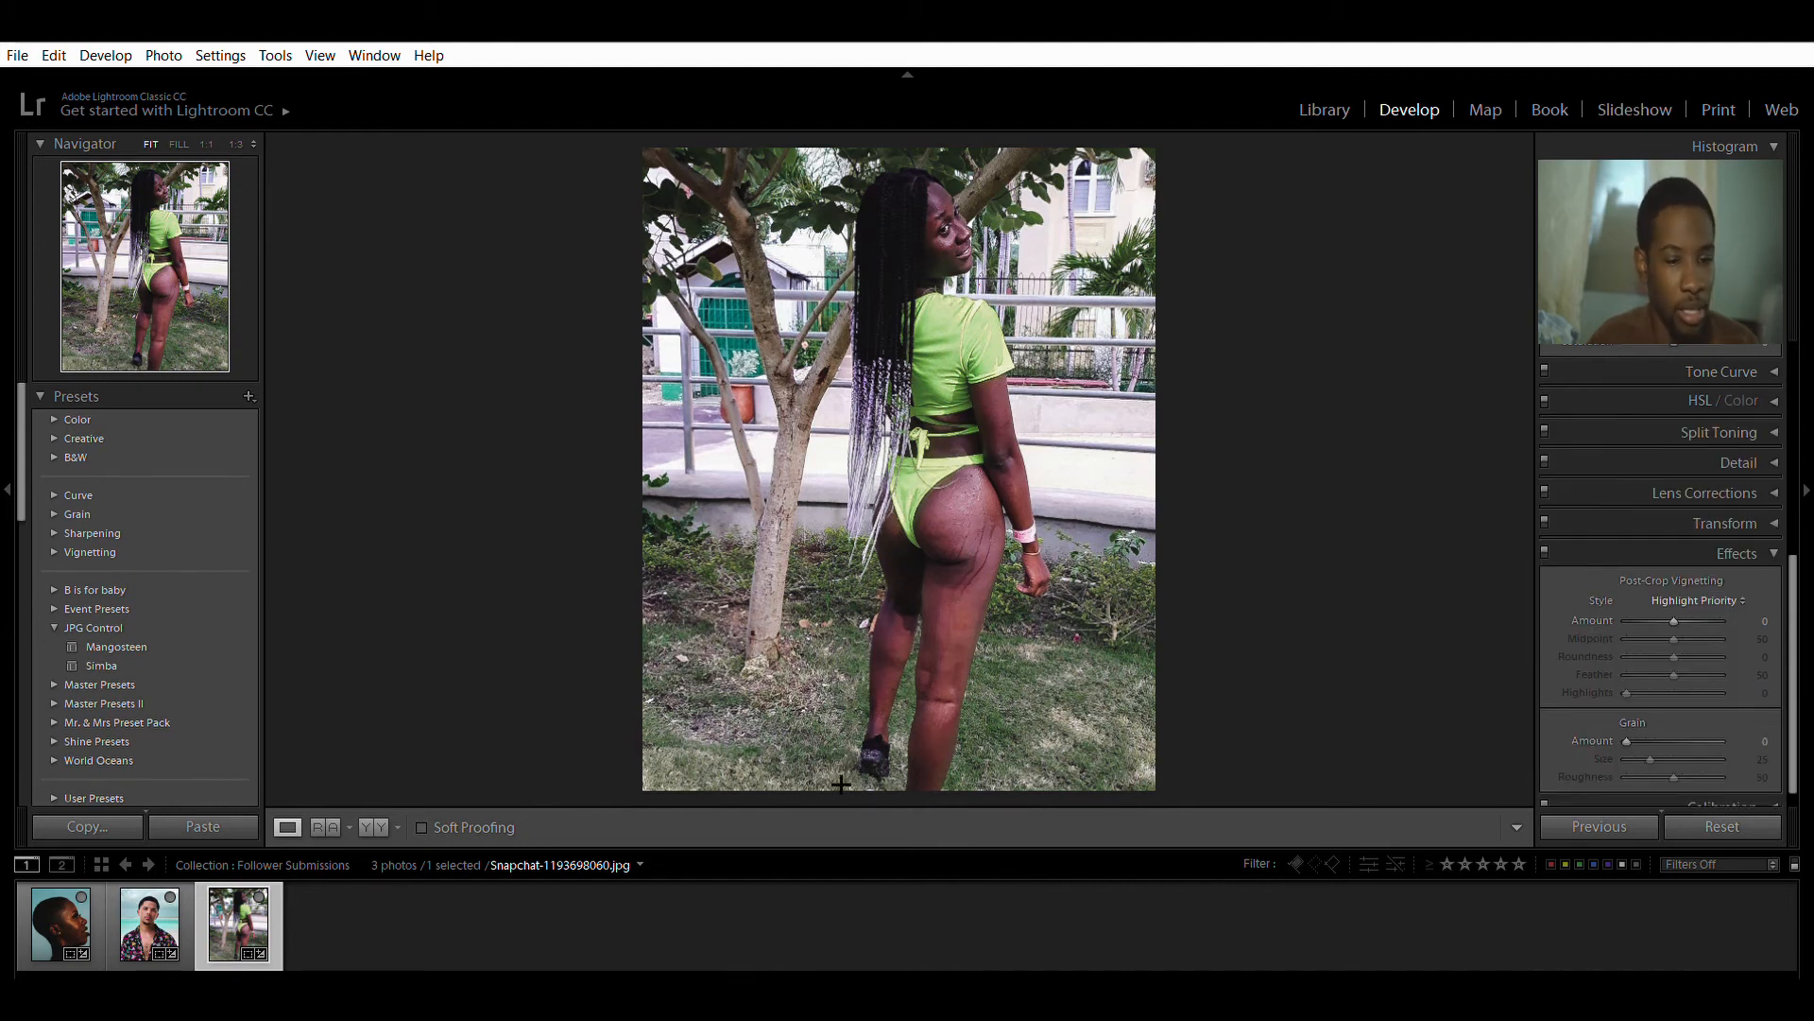
# Step: Add the beach portrait and the profile portrait to the selection so all three photos are selected
pyautogui.keyDown('ctrl'); pyautogui.click(112, 917); pyautogui.keyUp('ctrl')
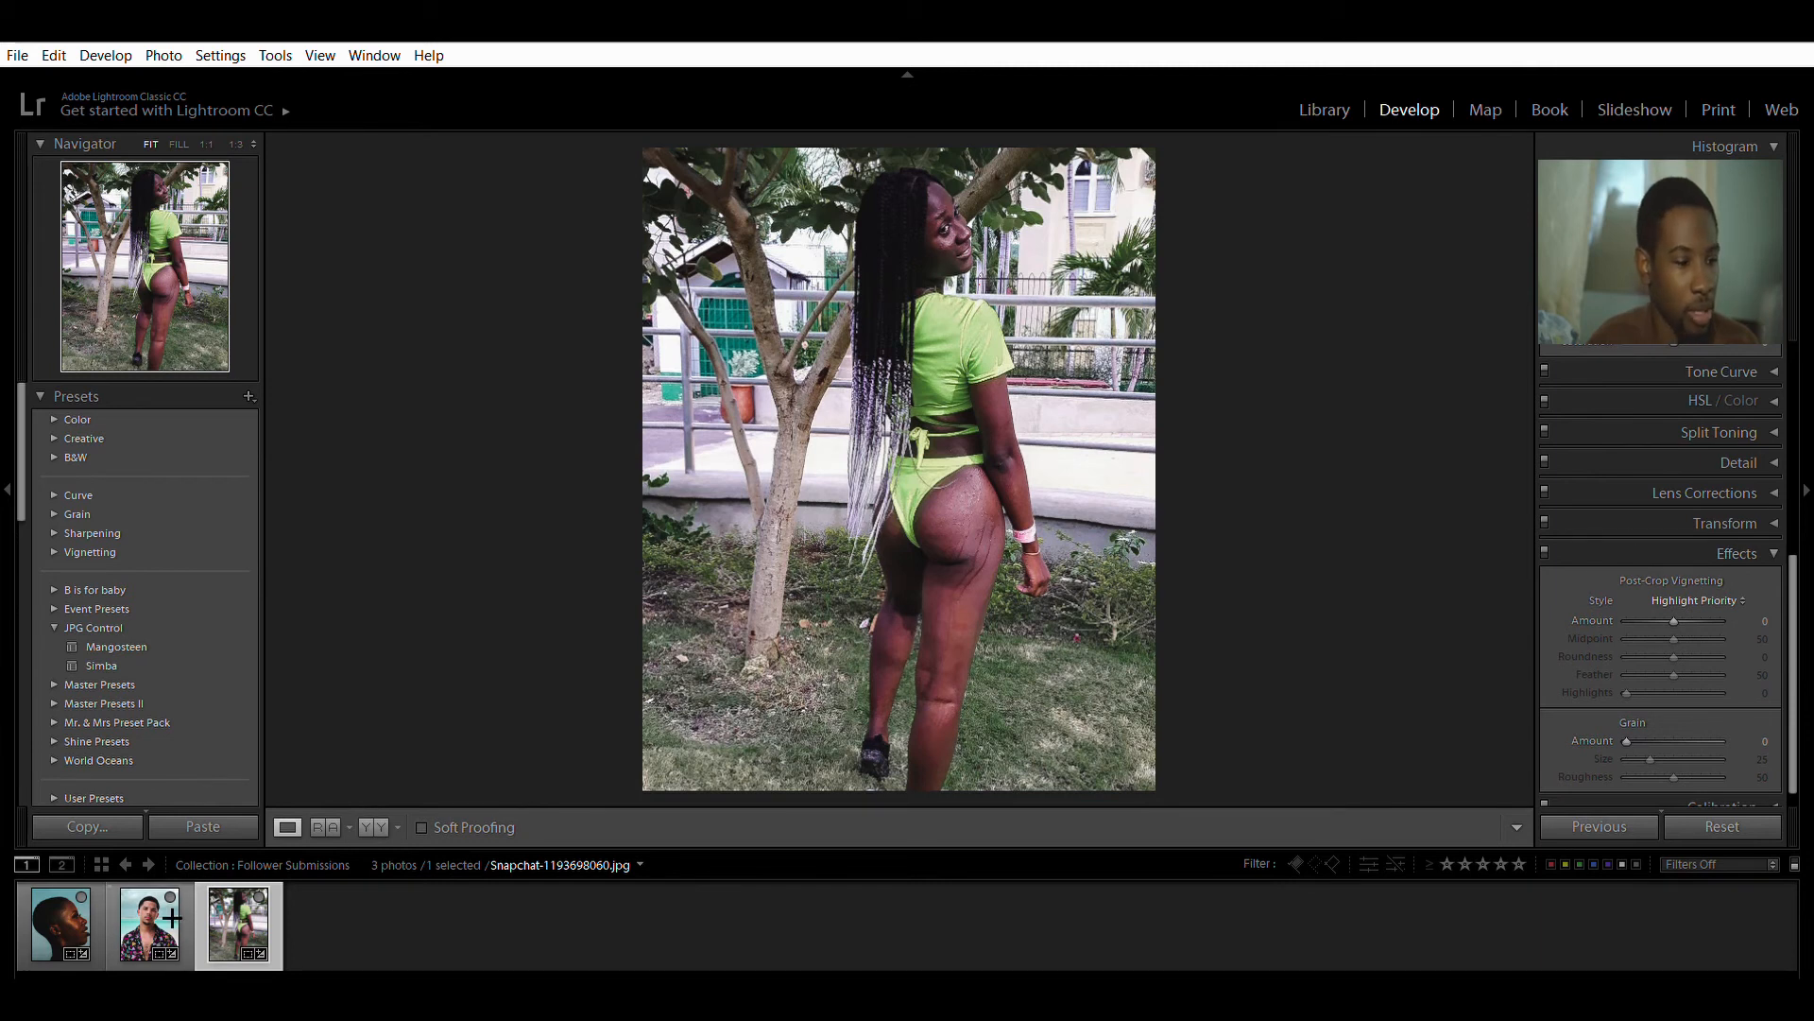
pyautogui.keyDown('ctrl'); pyautogui.click(61, 921); pyautogui.keyUp('ctrl')
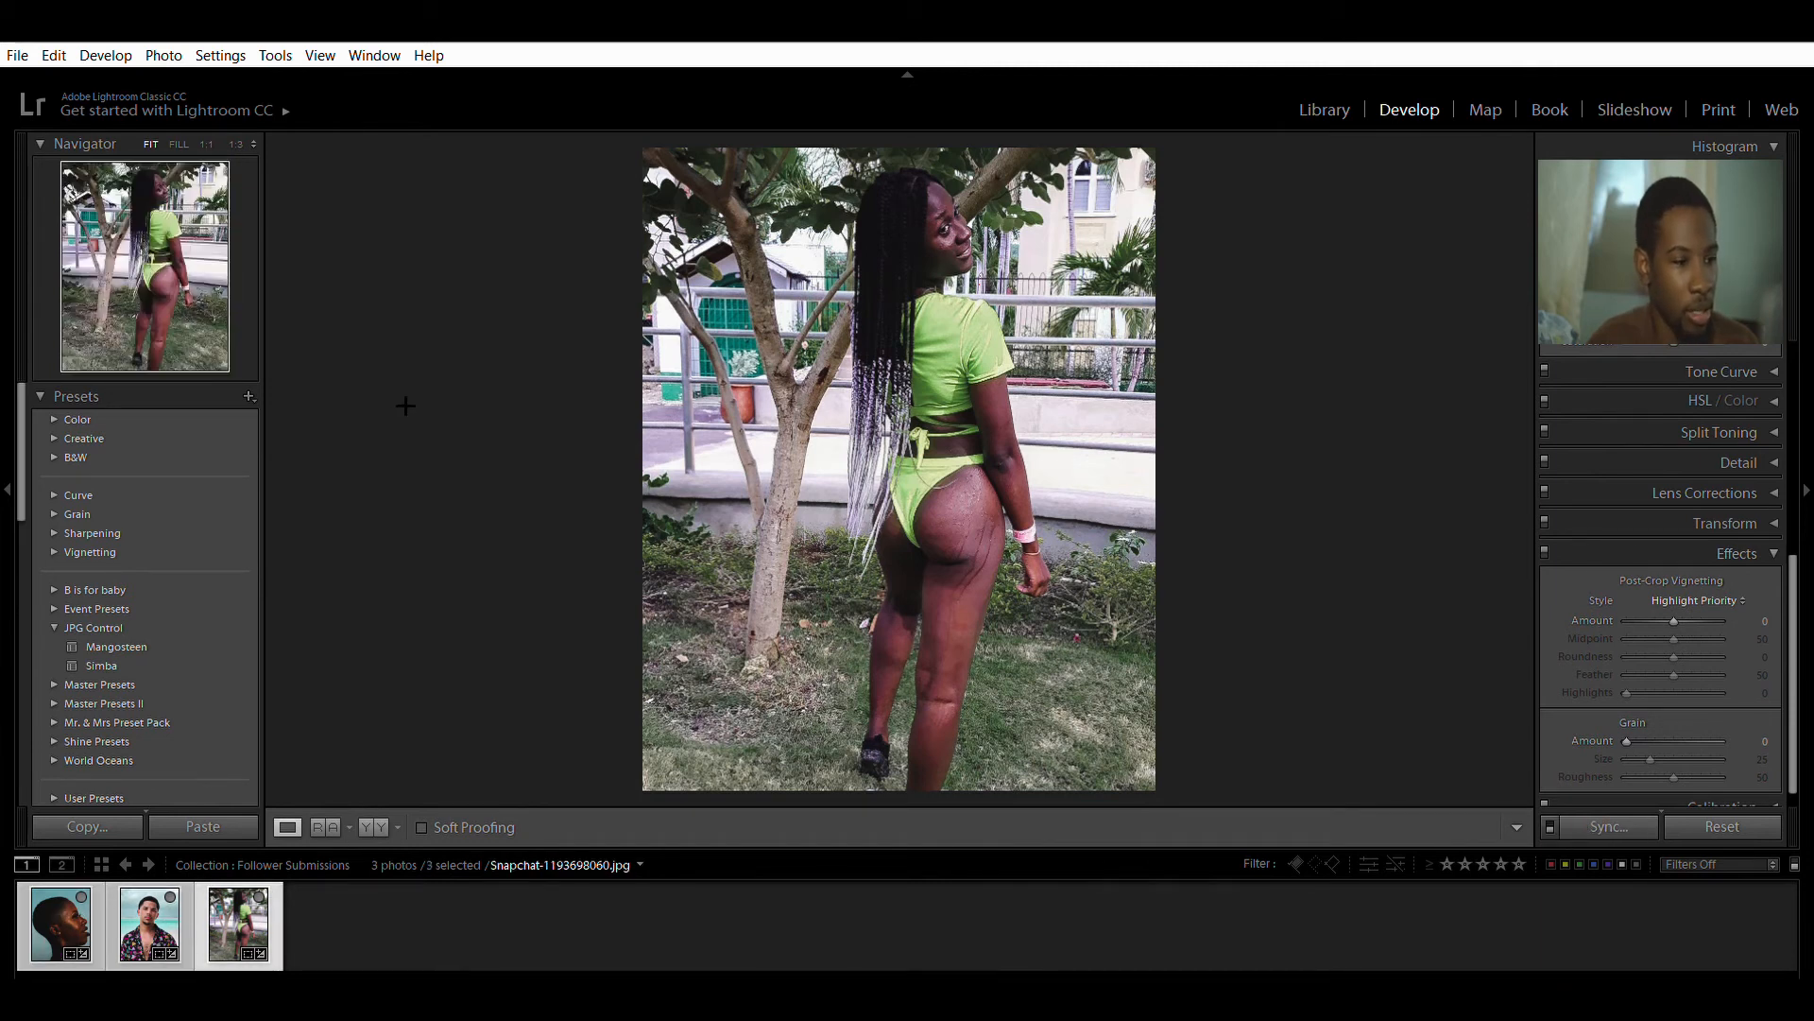